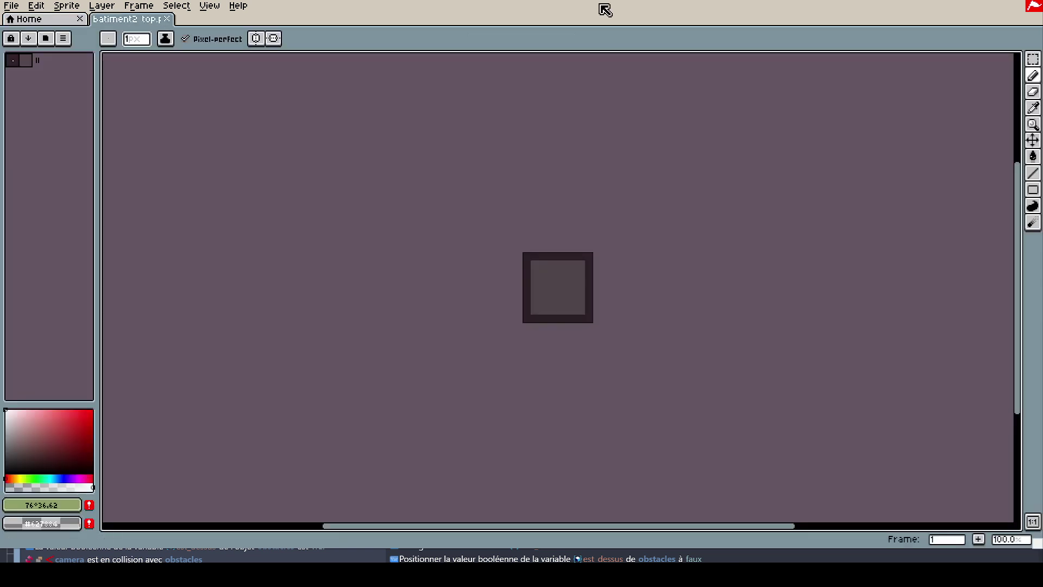
Save the batiment2 top sprite under the new file name preau in the game jam navigation folder.
{"action": "scroll", "coordinate": [585, 300], "scroll_direction": "up", "scroll_amount": 2}
{"action": "left_click", "coordinate": [12, 6]}
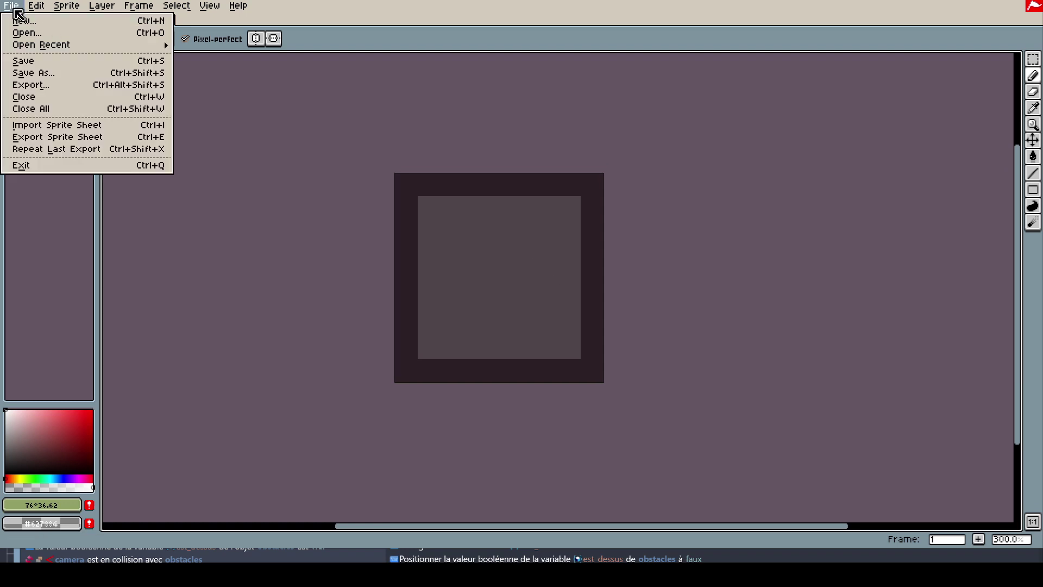
{"action": "left_click", "coordinate": [51, 74]}
{"action": "left_click", "coordinate": [146, 483]}
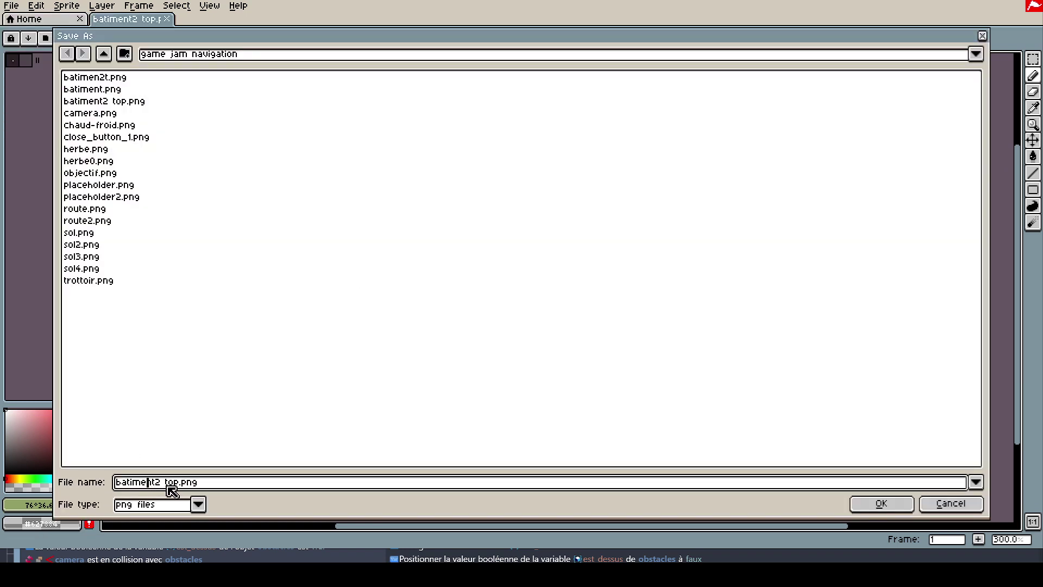
{"action": "left_click_drag", "start_coordinate": [195, 487], "coordinate": [109, 484]}
{"action": "type", "text": "preau"}
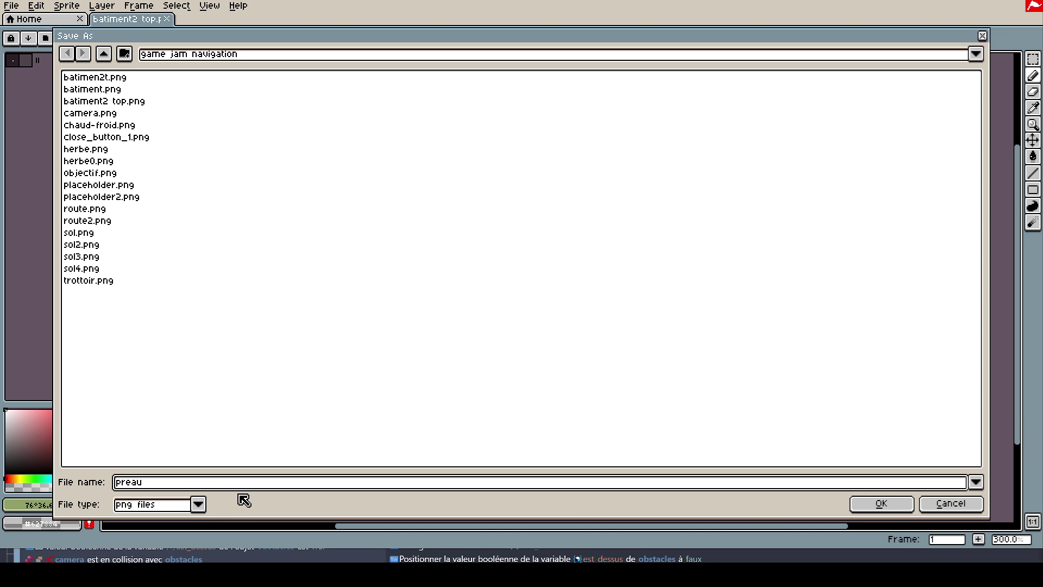
{"action": "key", "text": "Return"}
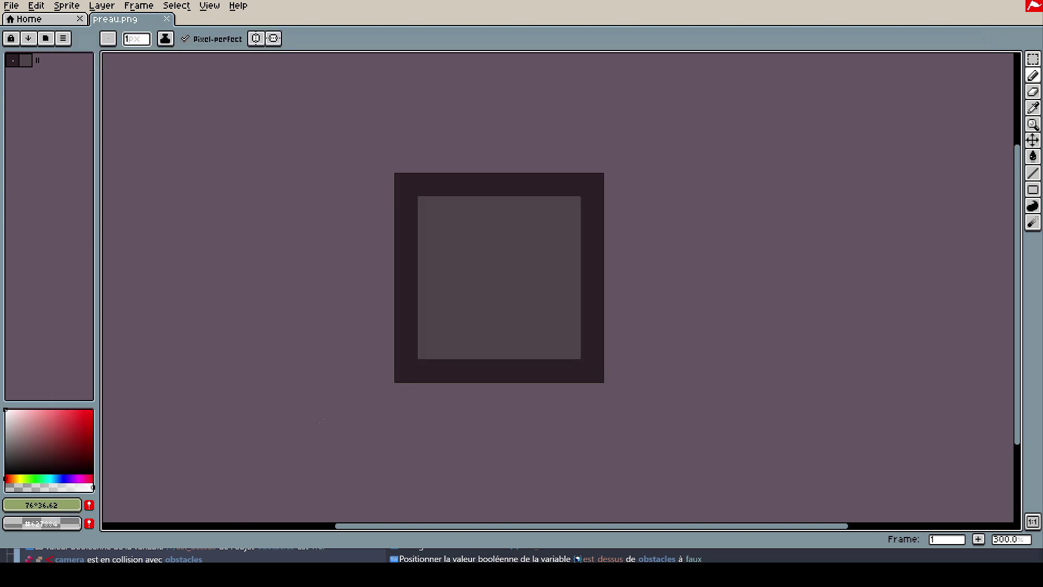
Sample the lighter grey of the inner square and fill the dark border with it.
{"action": "key", "text": "Tab"}
{"action": "key", "text": "Tab"}
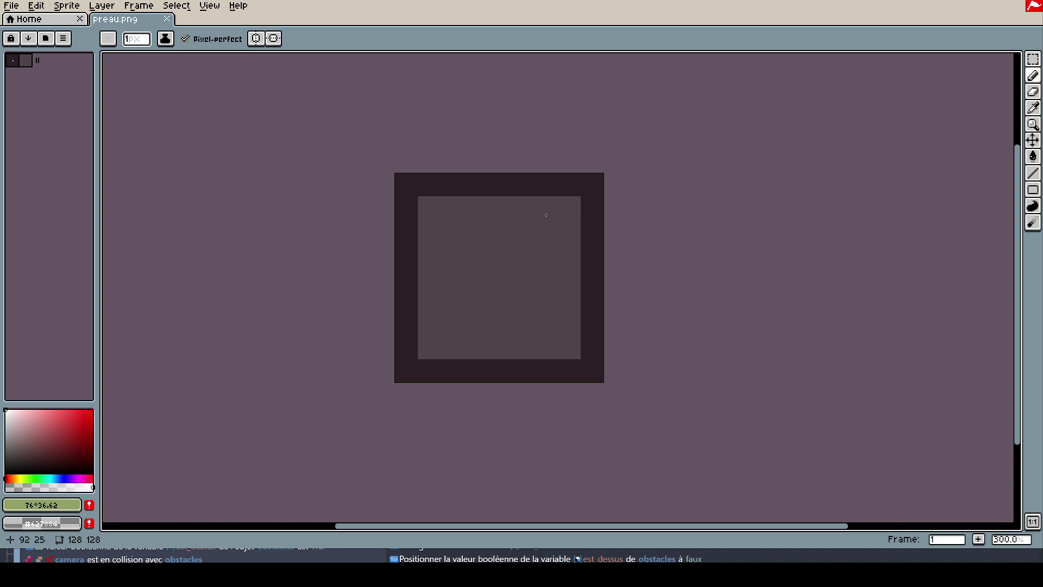
{"action": "left_click", "coordinate": [563, 233], "text": "alt"}
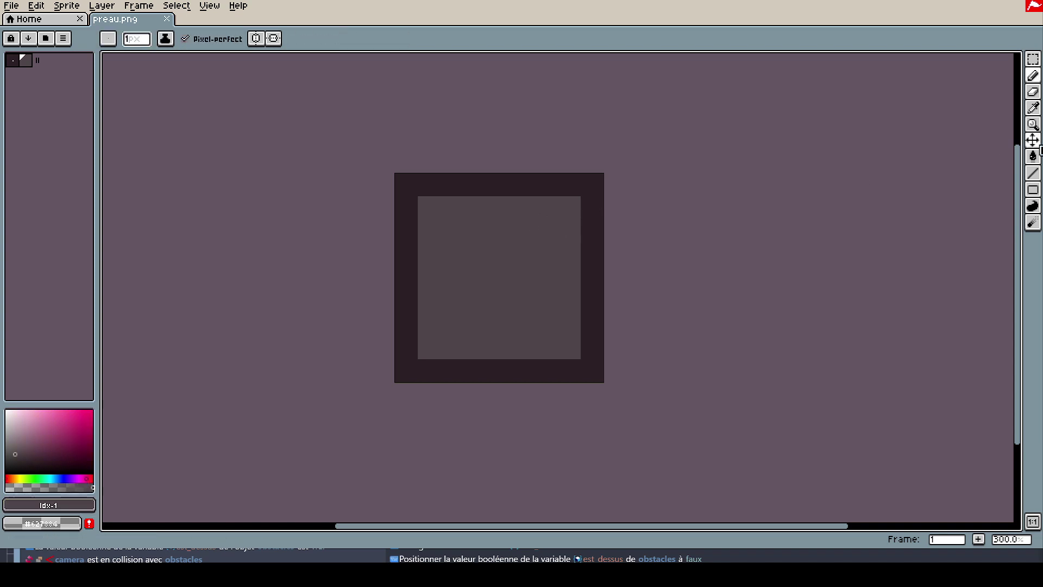
{"action": "left_click", "coordinate": [1033, 156]}
{"action": "left_click", "coordinate": [471, 188]}
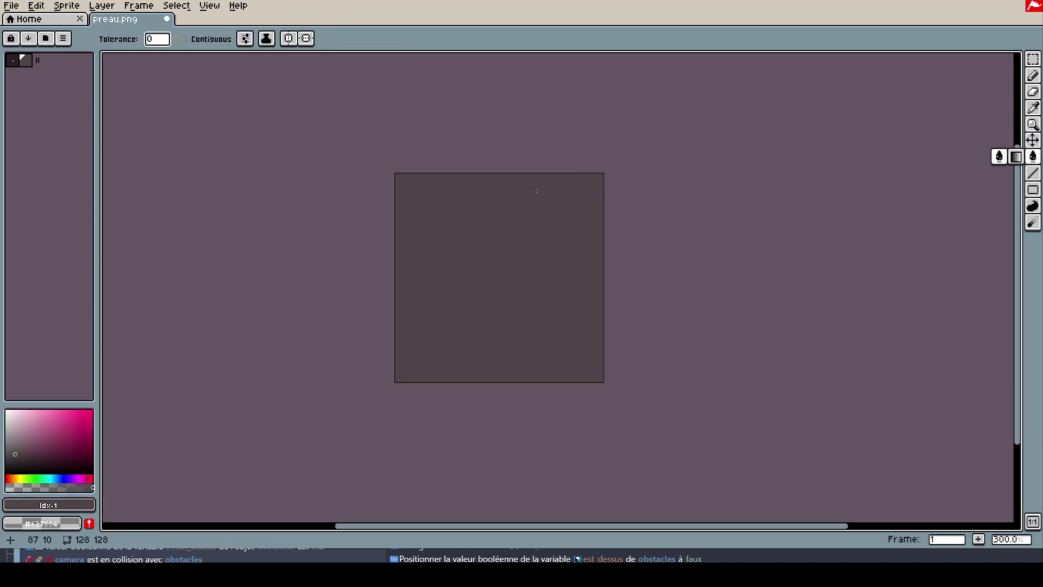
Save the plain grey sprite as a new file named preau bas.png.
{"action": "left_click", "coordinate": [12, 7]}
{"action": "left_click", "coordinate": [46, 74]}
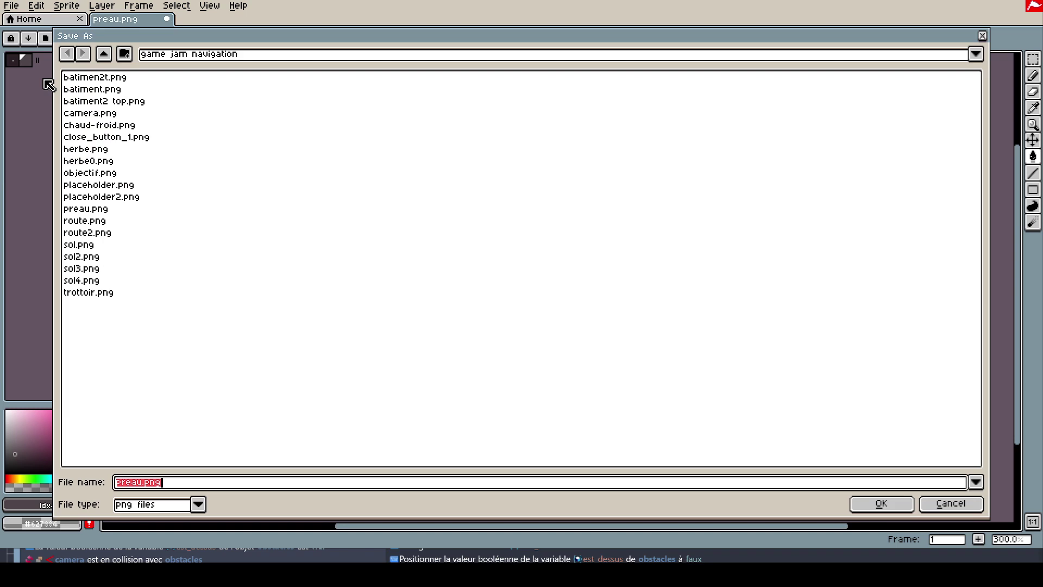
{"action": "left_click", "coordinate": [141, 481]}
{"action": "type", "text": "ba"}
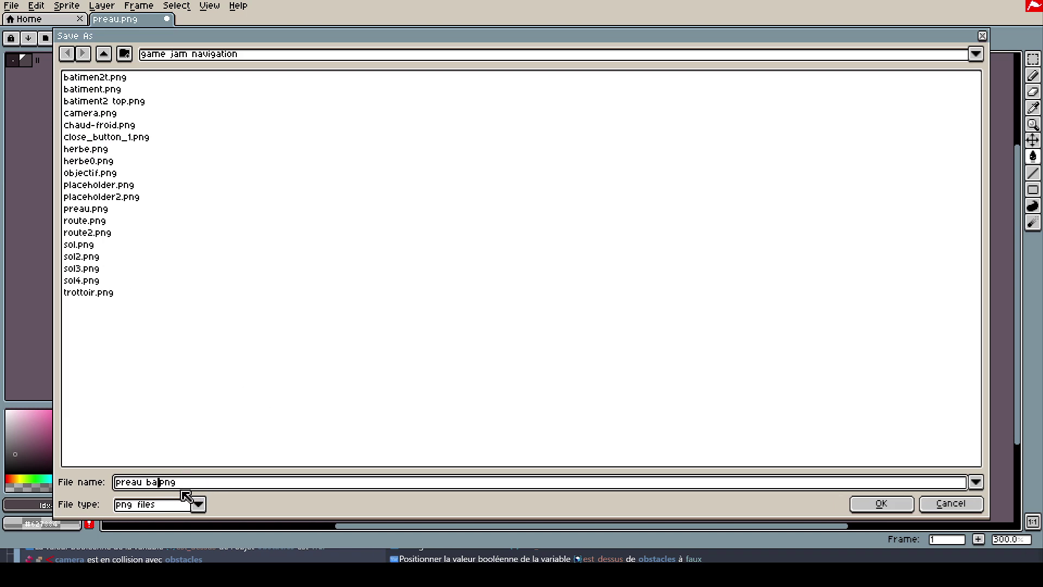
{"action": "type", "text": "s"}
{"action": "key", "text": "Return"}
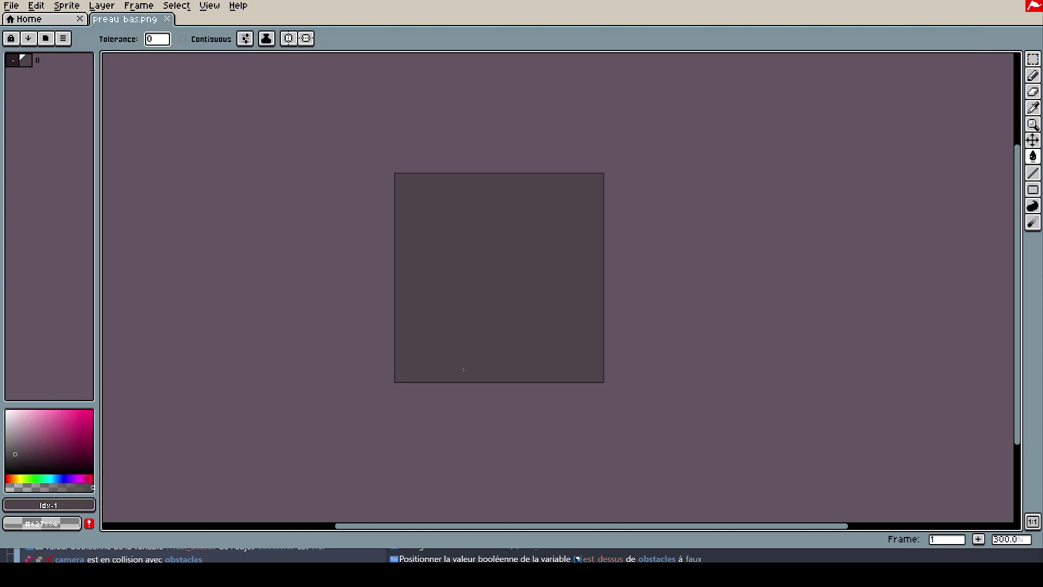
{"action": "middle_click_drag", "start_coordinate": [578, 266], "coordinate": [590, 283]}
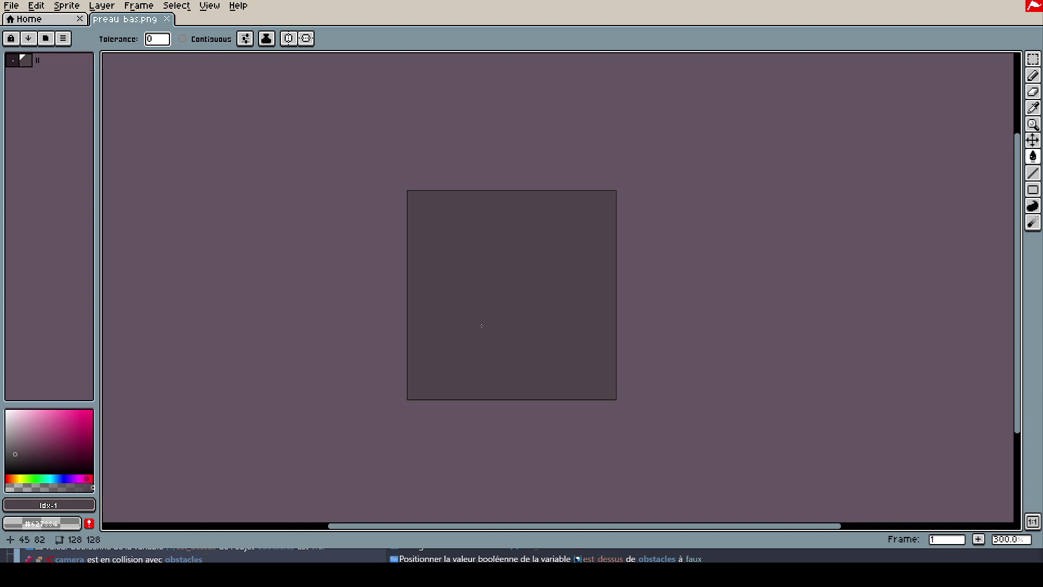
{"action": "key", "text": "Tab"}
{"action": "key", "text": "Tab"}
{"action": "key", "text": "Tab"}
{"action": "key", "text": "Tab"}
{"action": "key", "text": "Tab"}
{"action": "key", "text": "Tab"}
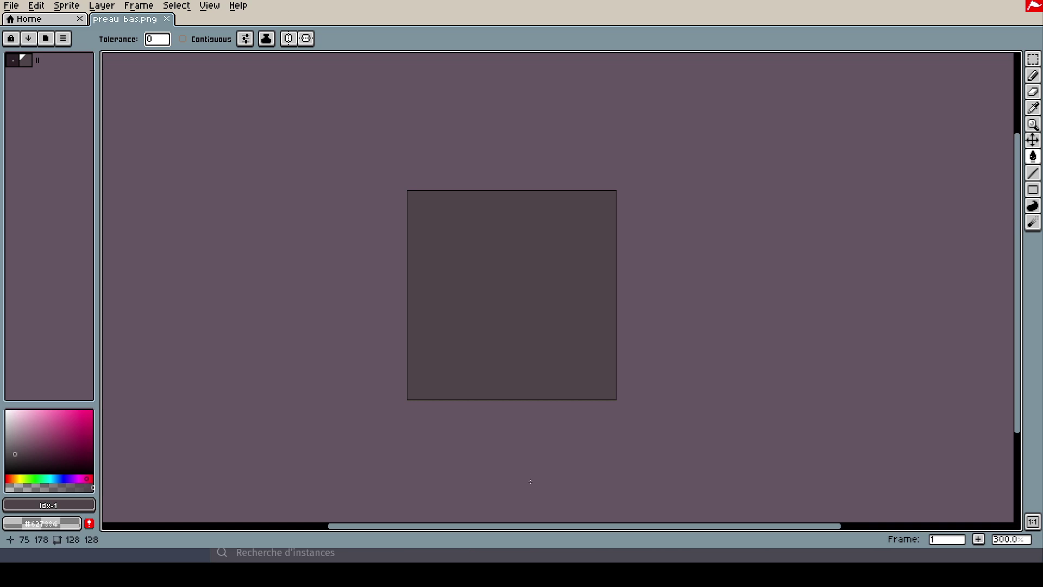
Open preau.png alongside preau bas.png and return to preau bas.png.
{"action": "left_click", "coordinate": [80, 19]}
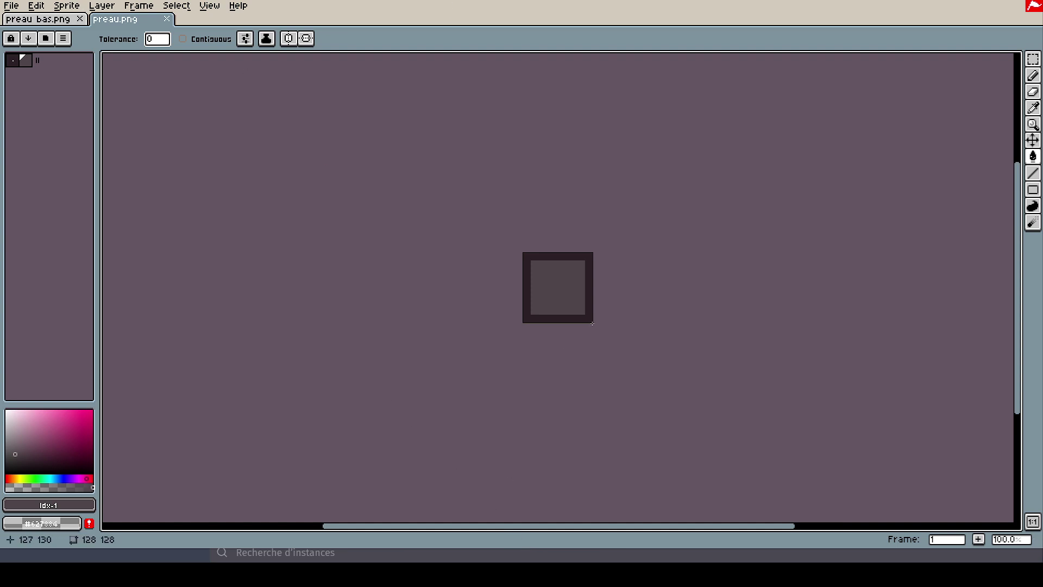
{"action": "scroll", "coordinate": [592, 323], "scroll_direction": "up", "scroll_amount": 1}
{"action": "left_click", "coordinate": [25, 23]}
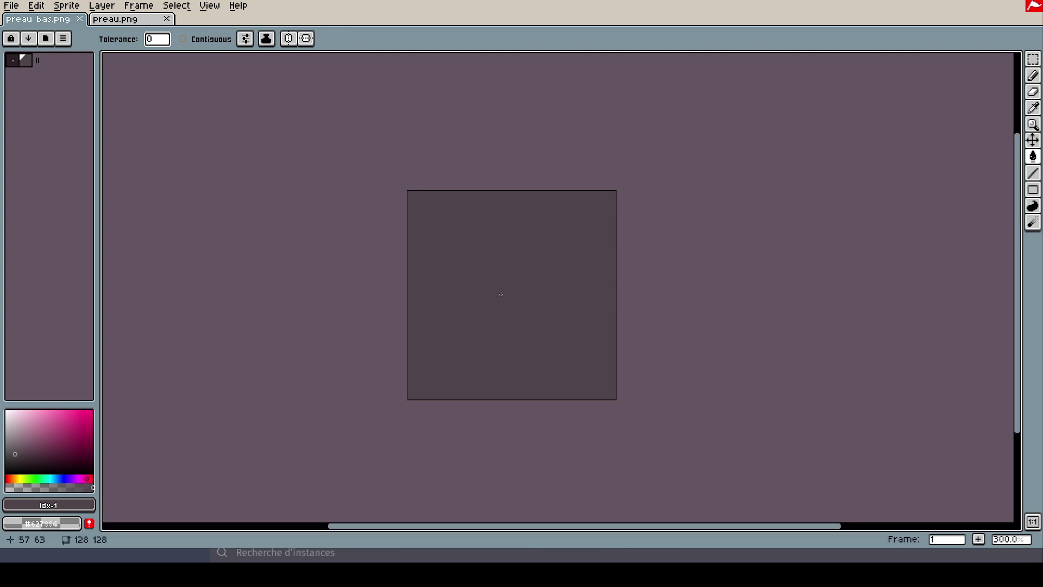
Turn on tiled mode in the X axis for preau bas.png.
{"action": "left_click", "coordinate": [92, 6]}
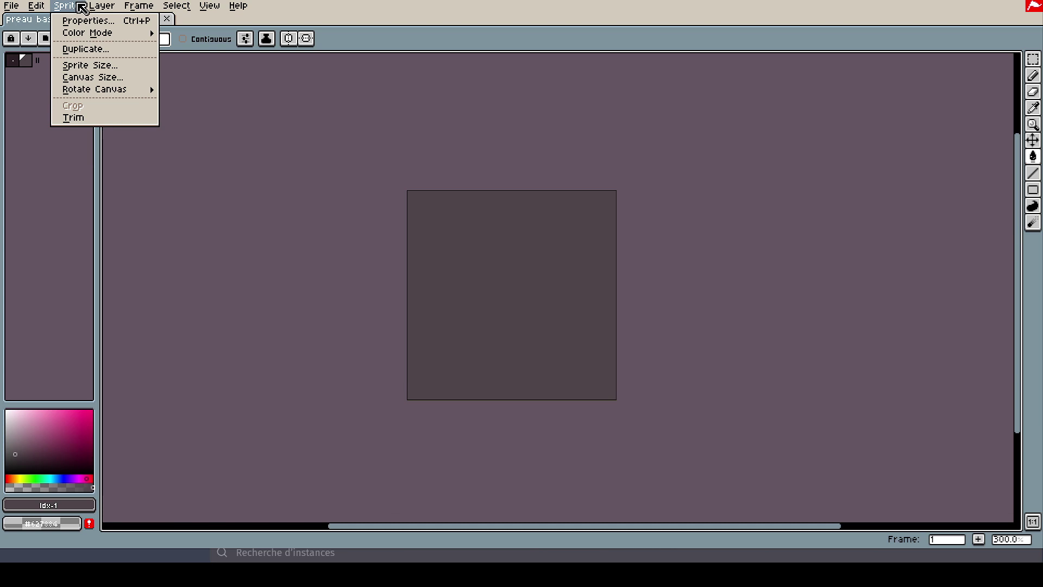
{"action": "mouse_move", "coordinate": [235, 81]}
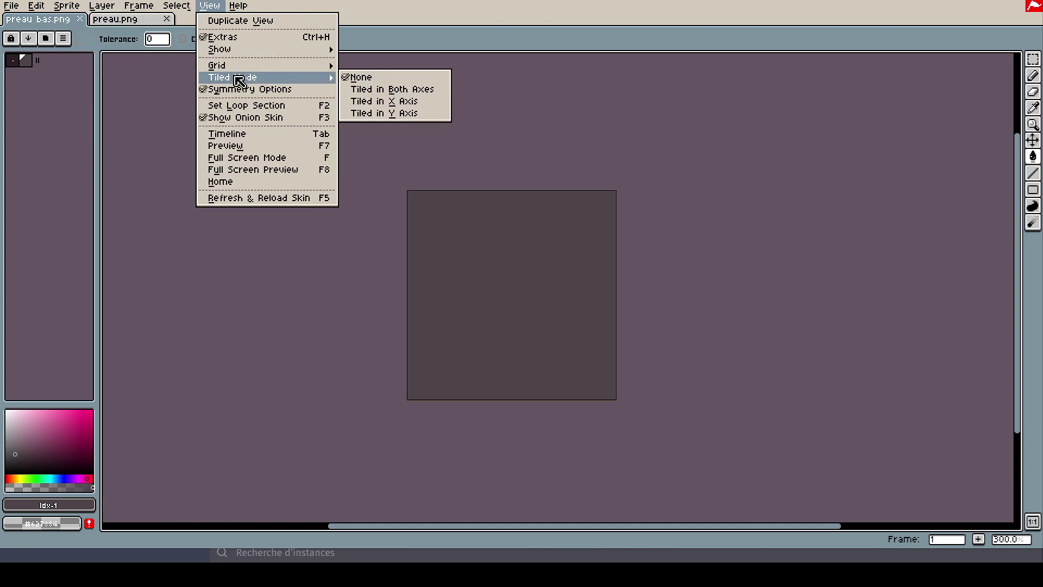
{"action": "left_click", "coordinate": [364, 100]}
Try to reduce the canvas width to 32 px.
{"action": "left_click", "coordinate": [67, 6]}
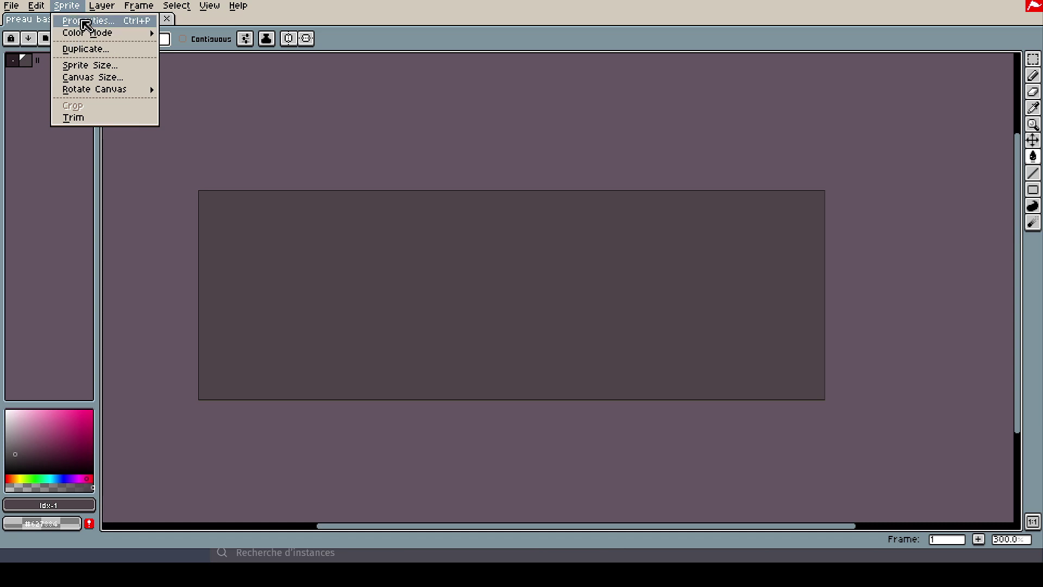
{"action": "left_click", "coordinate": [78, 78]}
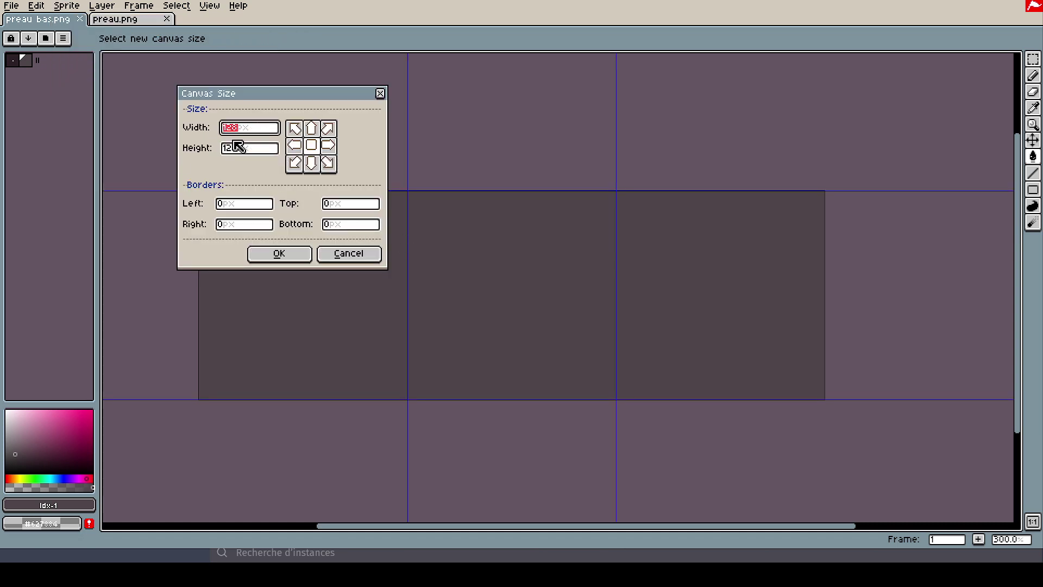
{"action": "type", "text": "32"}
{"action": "left_click", "coordinate": [290, 265]}
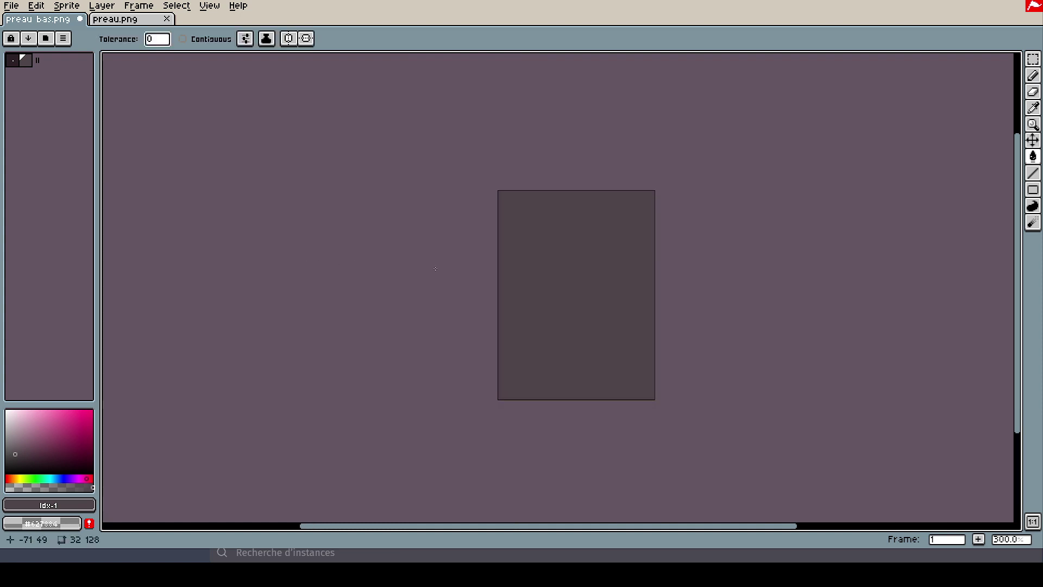
{"action": "key", "text": "ctrl+z"}
Set the canvas height of preau bas.png to 32 px, keeping its full width.
{"action": "left_click", "coordinate": [67, 6]}
{"action": "left_click", "coordinate": [81, 79]}
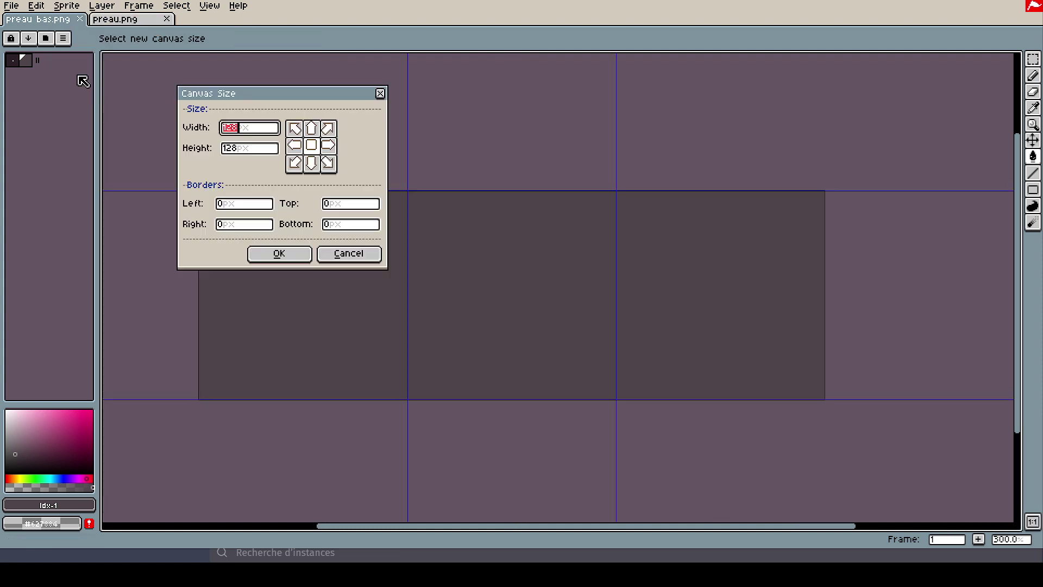
{"action": "double_click", "coordinate": [263, 149]}
{"action": "type", "text": "6"}
{"action": "key", "text": "BackSpace"}
{"action": "type", "text": "2"}
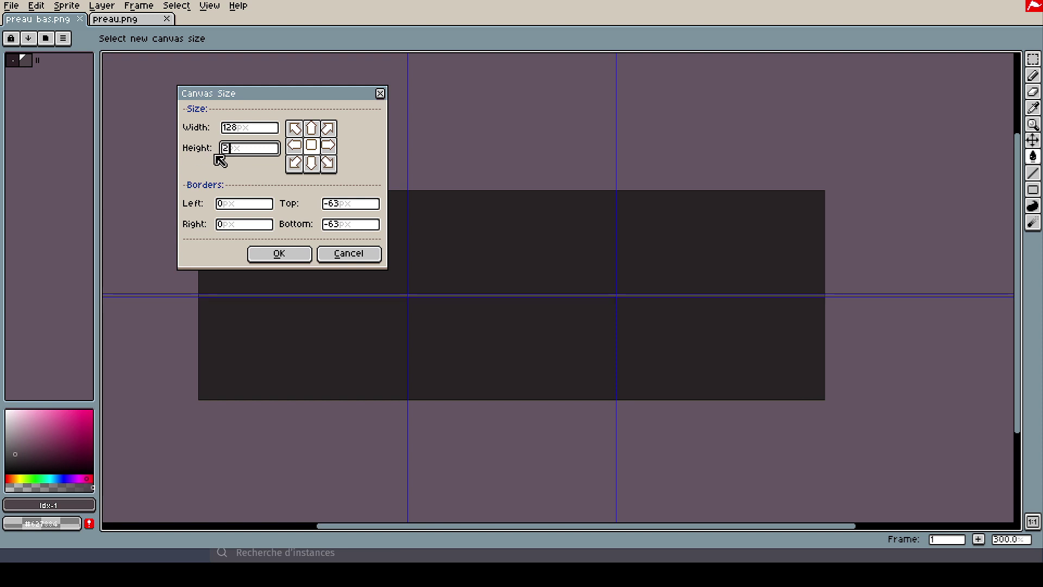
{"action": "left_click", "coordinate": [263, 252]}
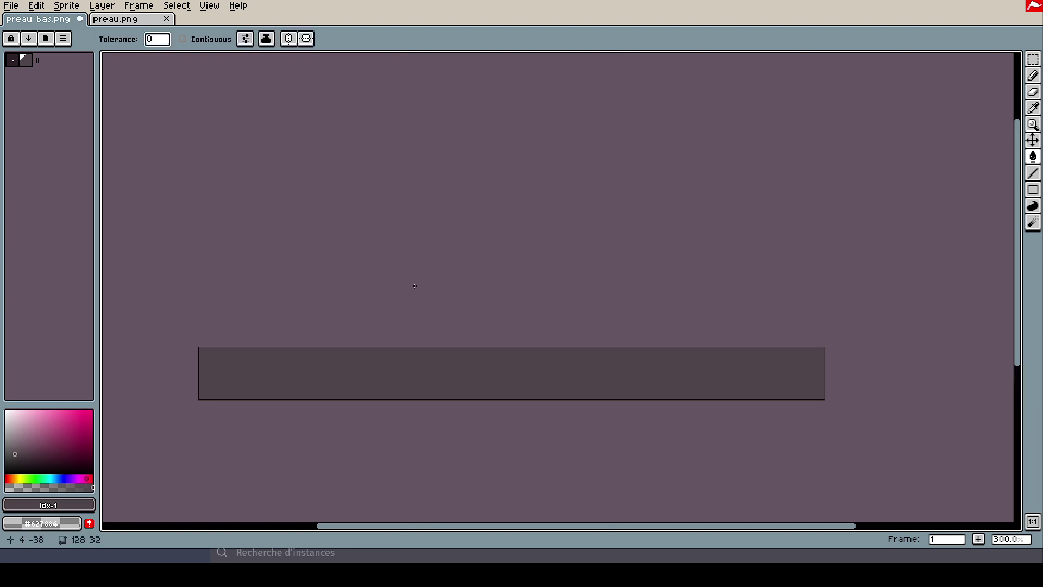
Draw horizontal 8 px dark bands with the Line tool along the upper and lower edges of the grey strip.
{"action": "middle_click_drag", "start_coordinate": [414, 329], "coordinate": [475, 293]}
{"action": "key", "text": "Tab"}
{"action": "key", "text": "Tab"}
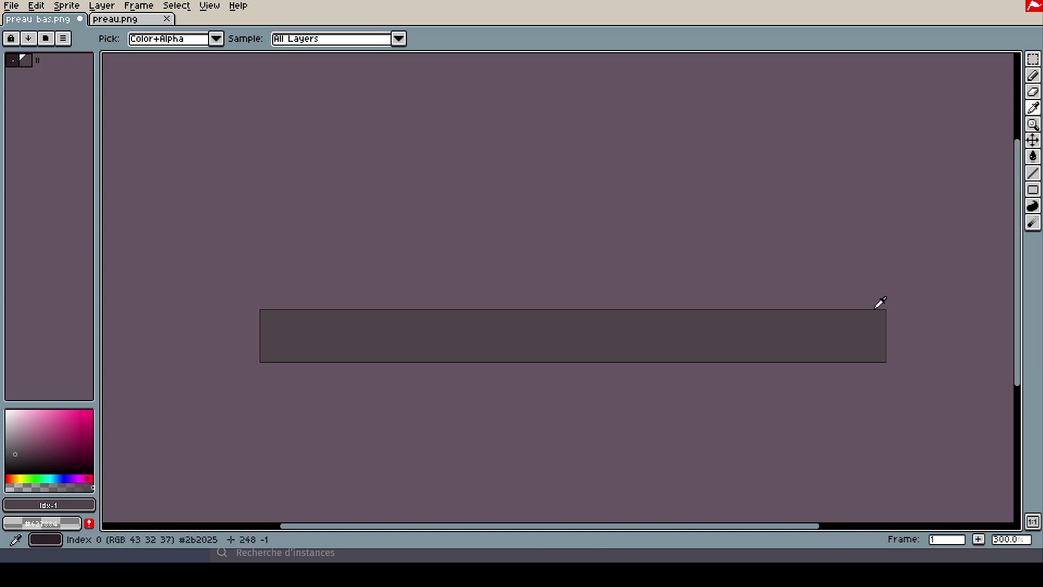
{"action": "left_click", "coordinate": [1032, 173]}
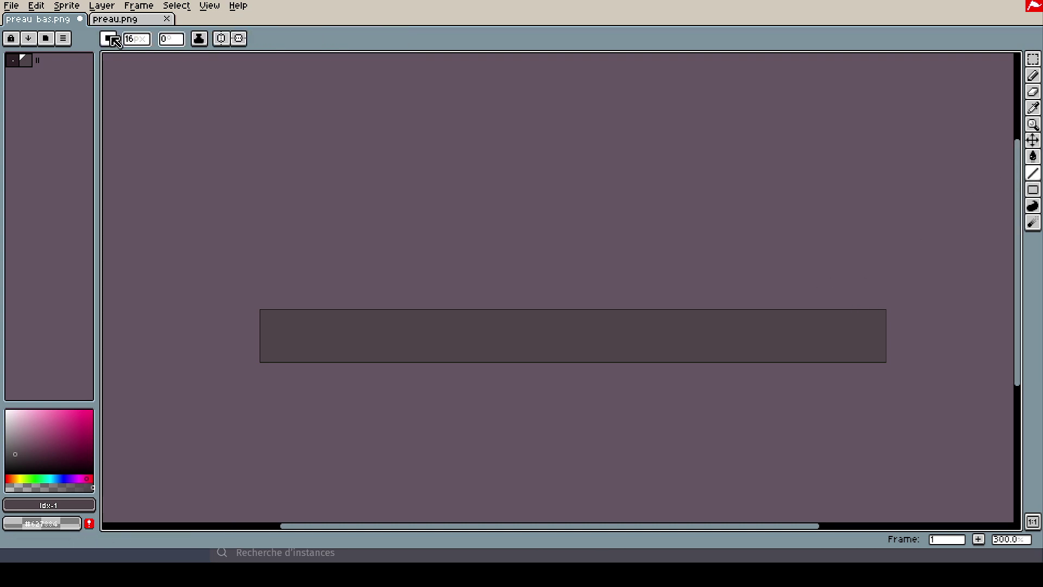
{"action": "left_click", "coordinate": [12, 60]}
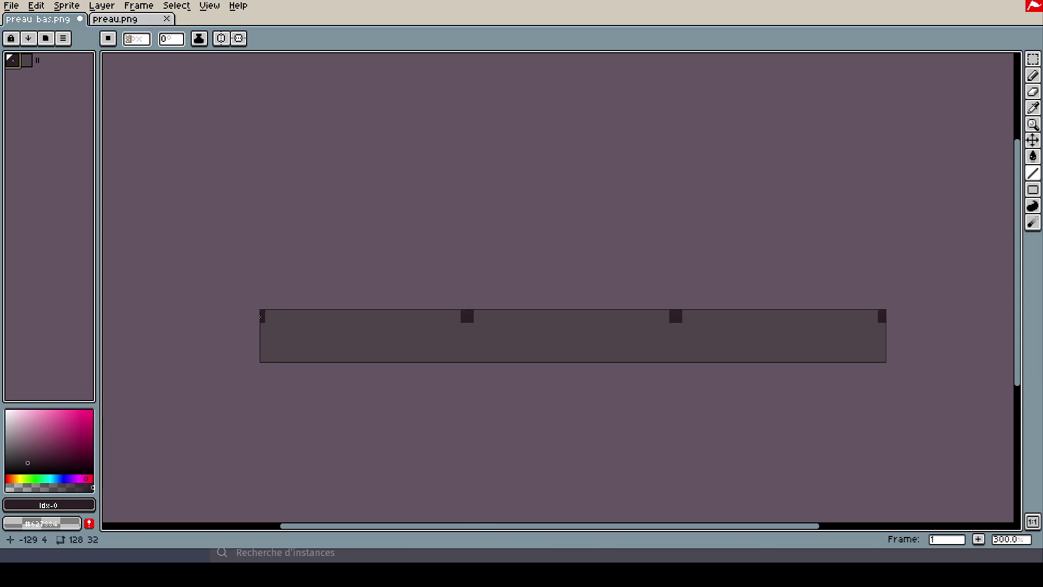
{"action": "left_click_drag", "start_coordinate": [261, 317], "coordinate": [731, 320]}
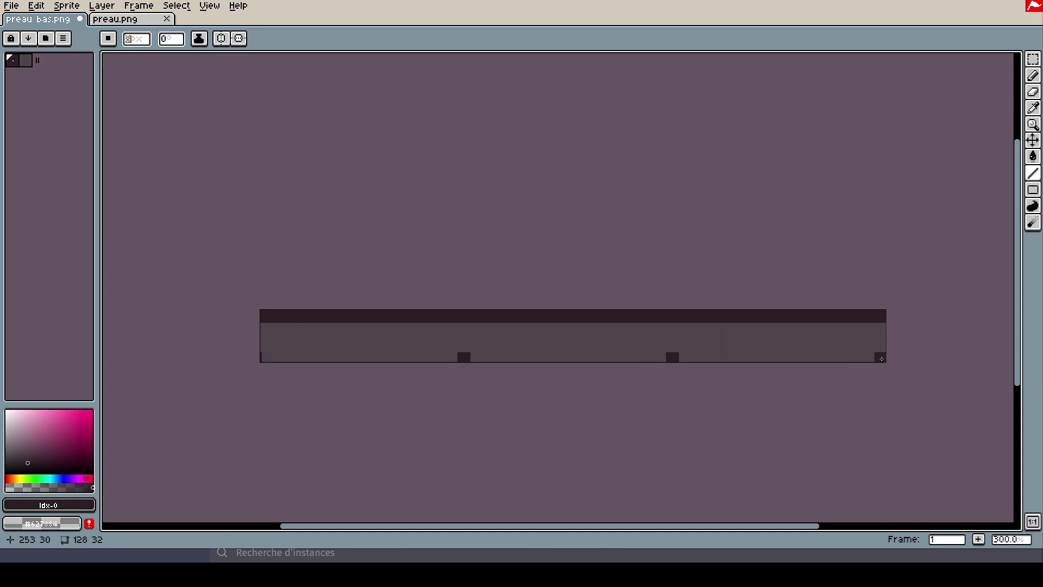
{"action": "left_click_drag", "start_coordinate": [884, 357], "coordinate": [400, 369], "text": "shift"}
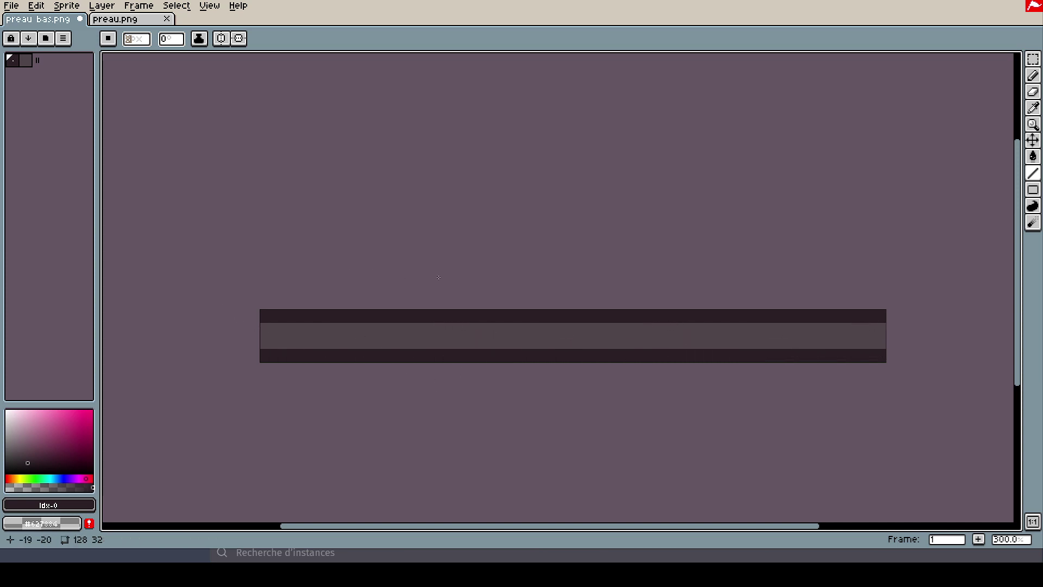
{"action": "middle_click_drag", "start_coordinate": [504, 280], "coordinate": [400, 292]}
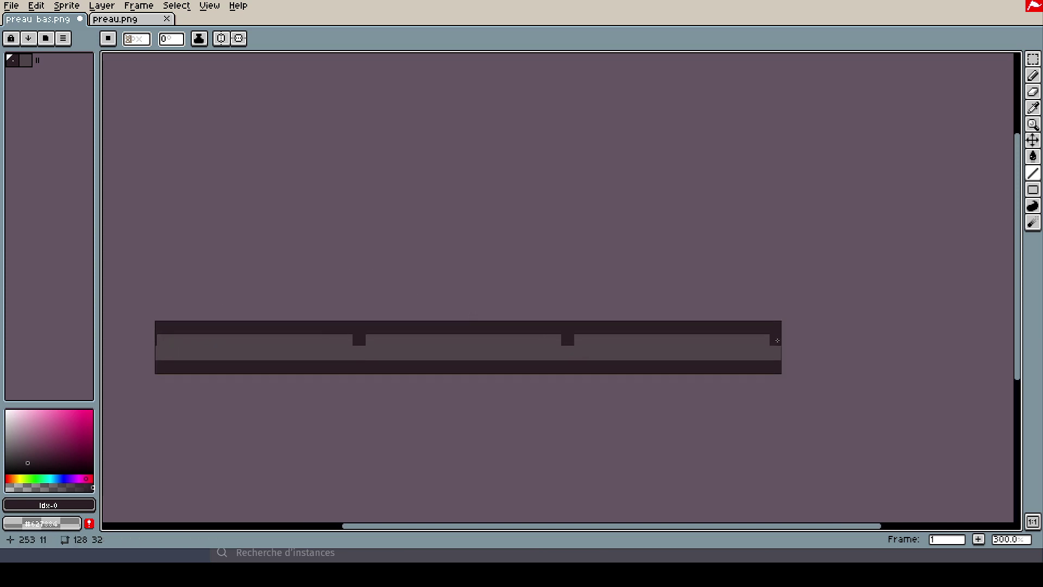
{"action": "scroll", "coordinate": [535, 279], "scroll_direction": "left", "scroll_amount": 3}
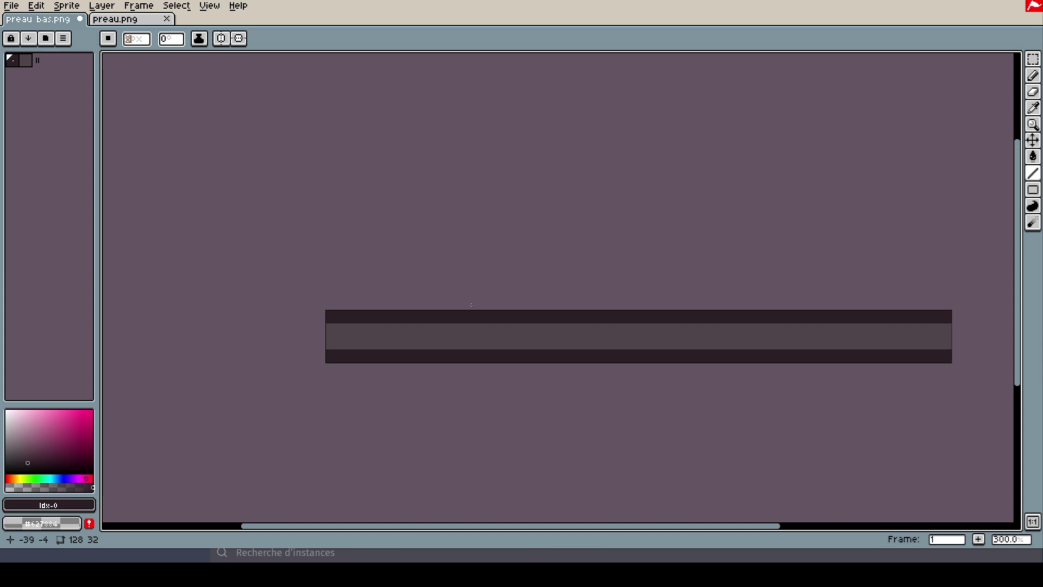
{"action": "scroll", "coordinate": [476, 299], "scroll_direction": "right", "scroll_amount": 2}
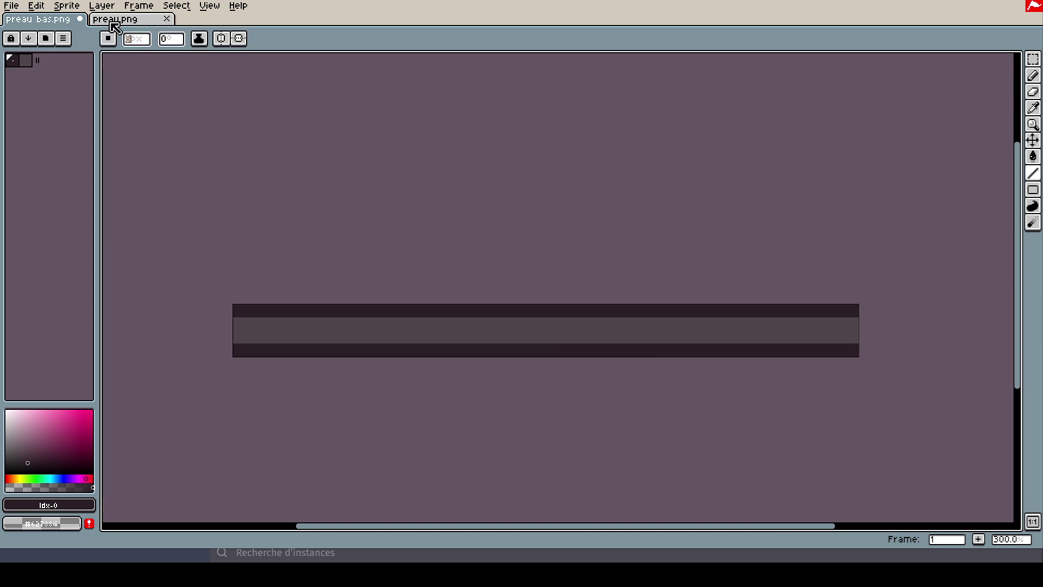
Save the banded strip as a new file named preau cote.png.
{"action": "left_click", "coordinate": [12, 6]}
{"action": "left_click", "coordinate": [43, 74]}
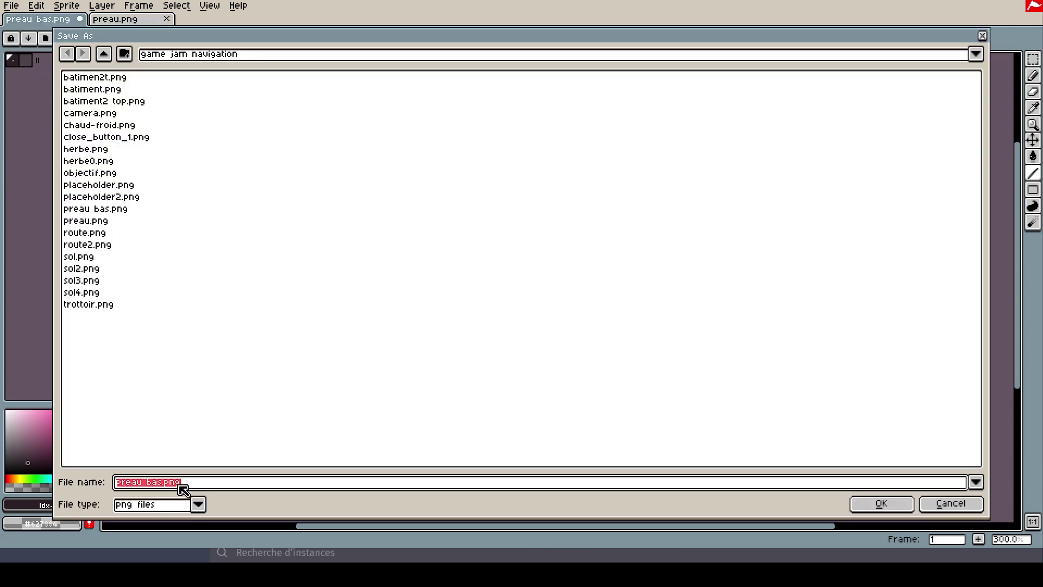
{"action": "left_click", "coordinate": [154, 485]}
{"action": "key", "text": "Delete"}
{"action": "key", "text": "Delete"}
{"action": "key", "text": "Delete"}
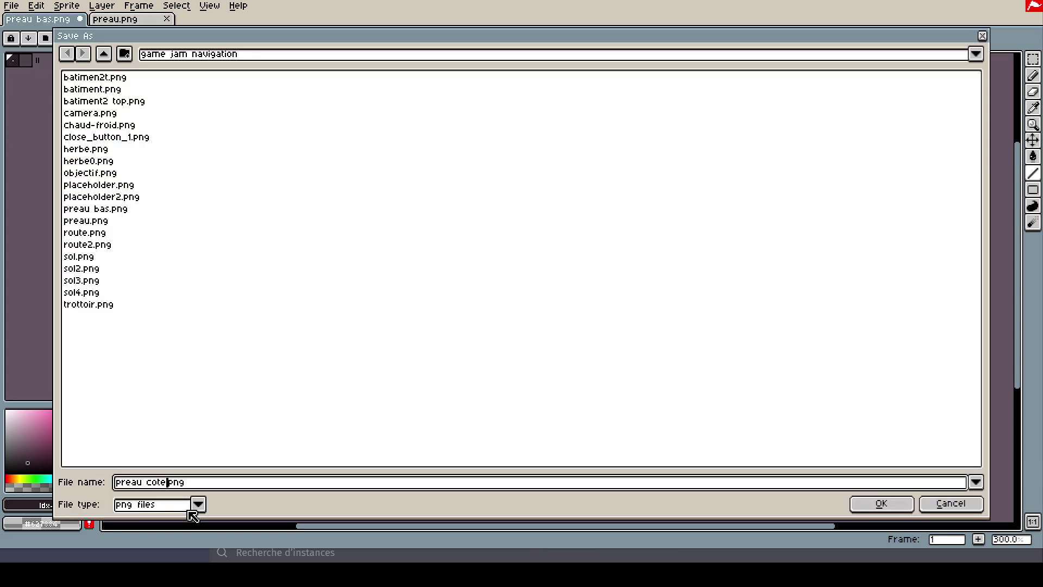
{"action": "key", "text": "Return"}
Fill the lighter inner square of preau.png with the dark border colour using the Paint Bucket.
{"action": "left_click", "coordinate": [110, 22]}
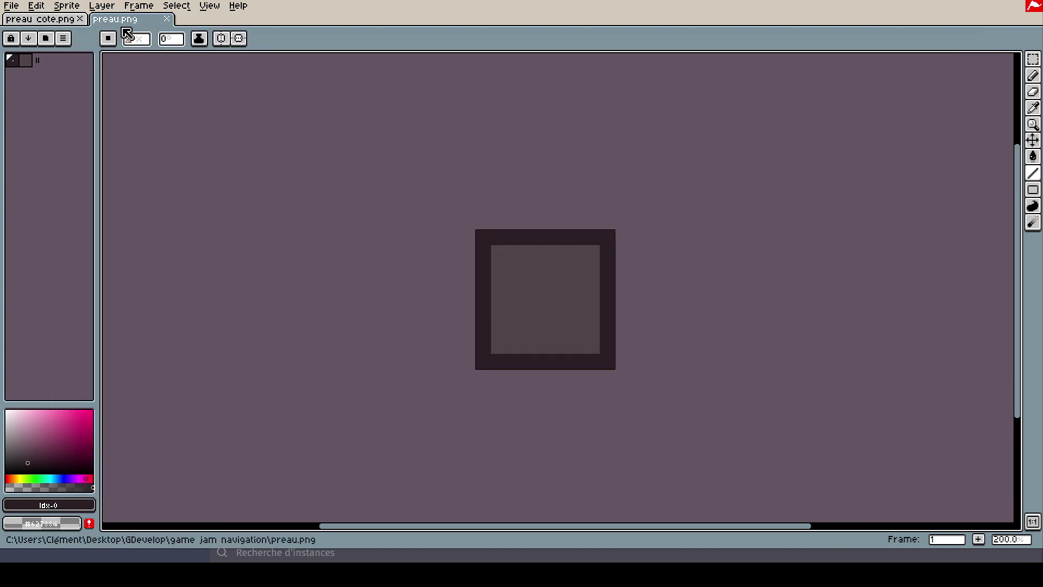
{"action": "left_click", "coordinate": [530, 283]}
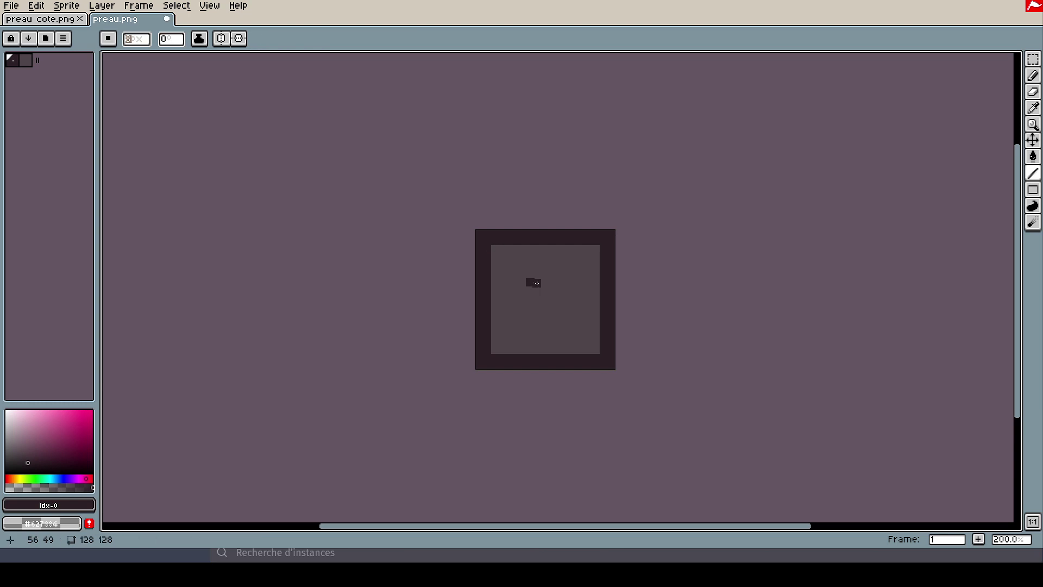
{"action": "key", "text": "ctrl+z"}
{"action": "left_click", "coordinate": [1033, 157]}
{"action": "left_click", "coordinate": [537, 290]}
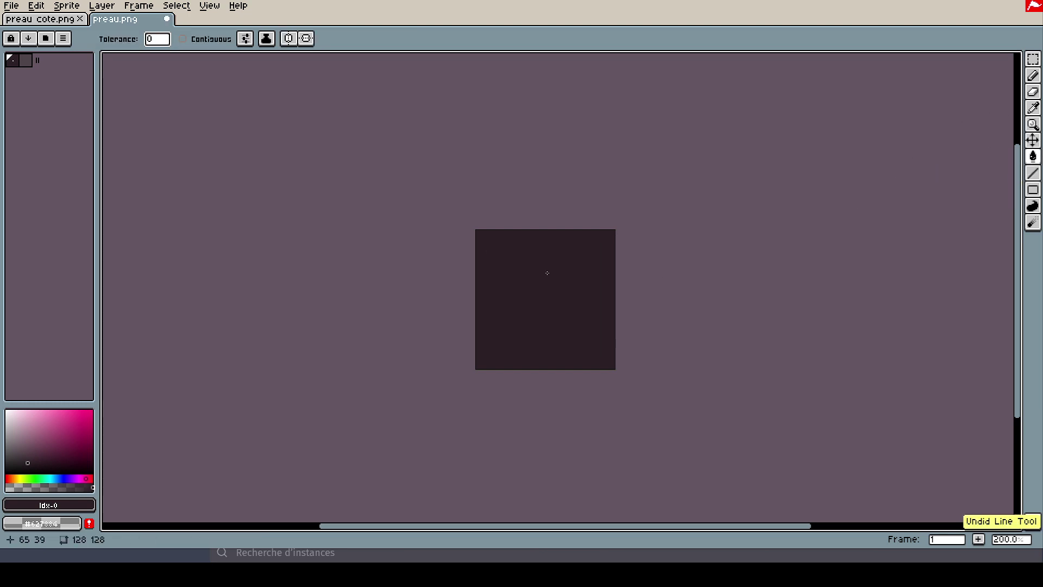
Save the darkened preau.png and return to the GDevelop scene.
{"action": "left_click", "coordinate": [14, 7]}
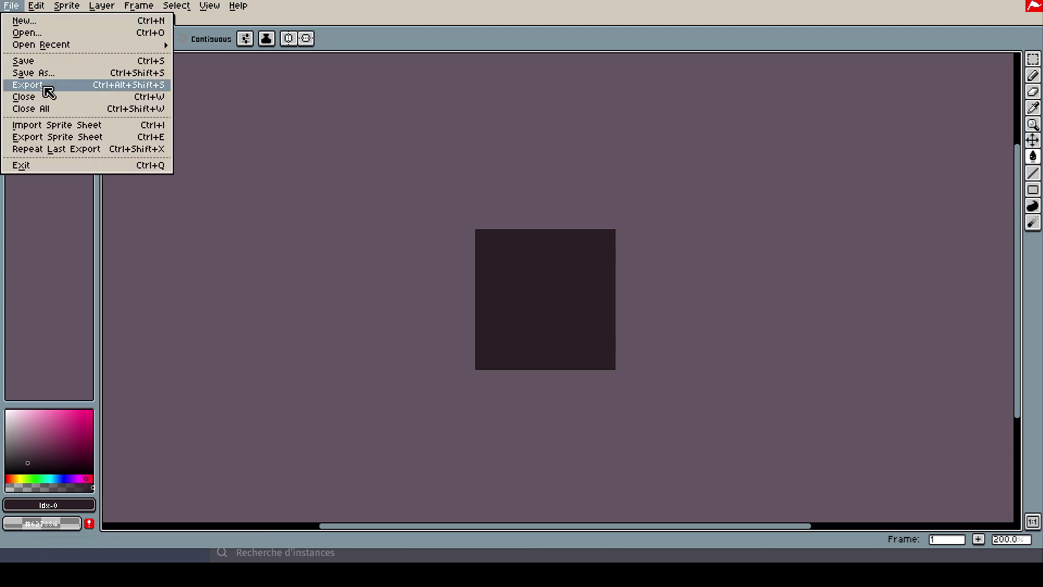
{"action": "left_click", "coordinate": [534, 14]}
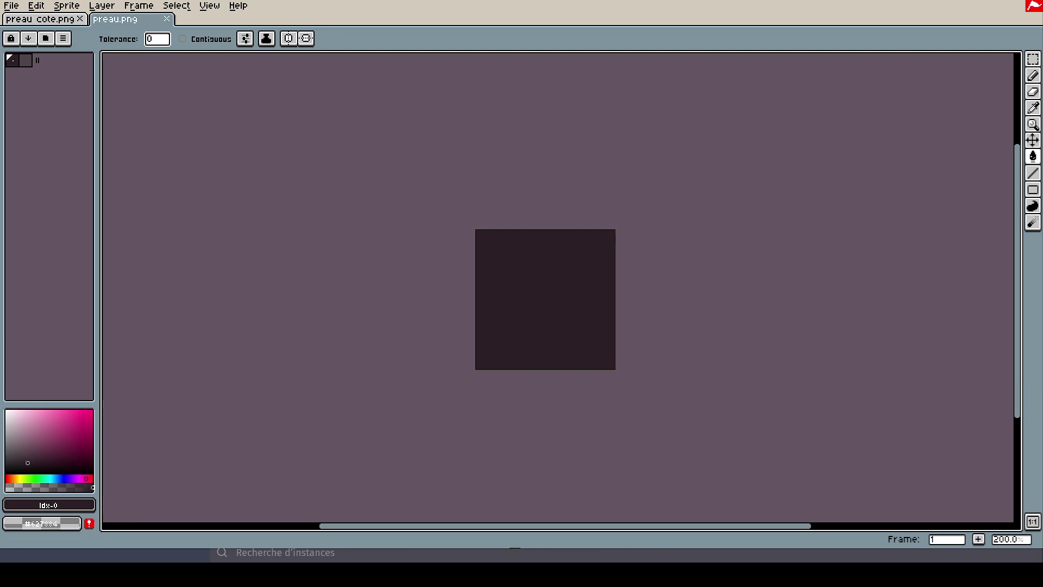
{"action": "left_click", "coordinate": [972, 5]}
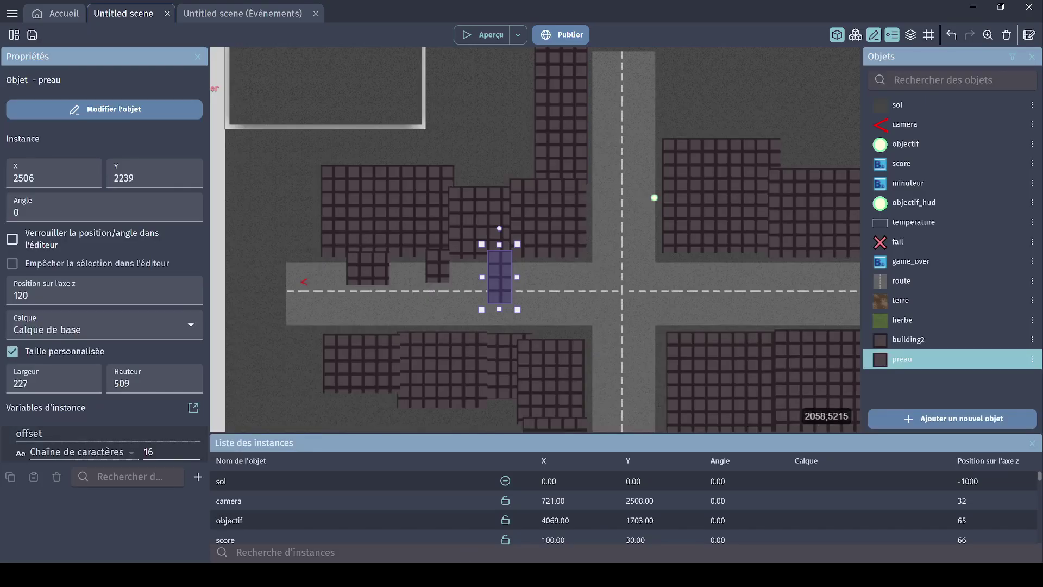
Open the preau object for editing and set its Top face image to preau bas.png.
{"action": "double_click", "coordinate": [901, 359]}
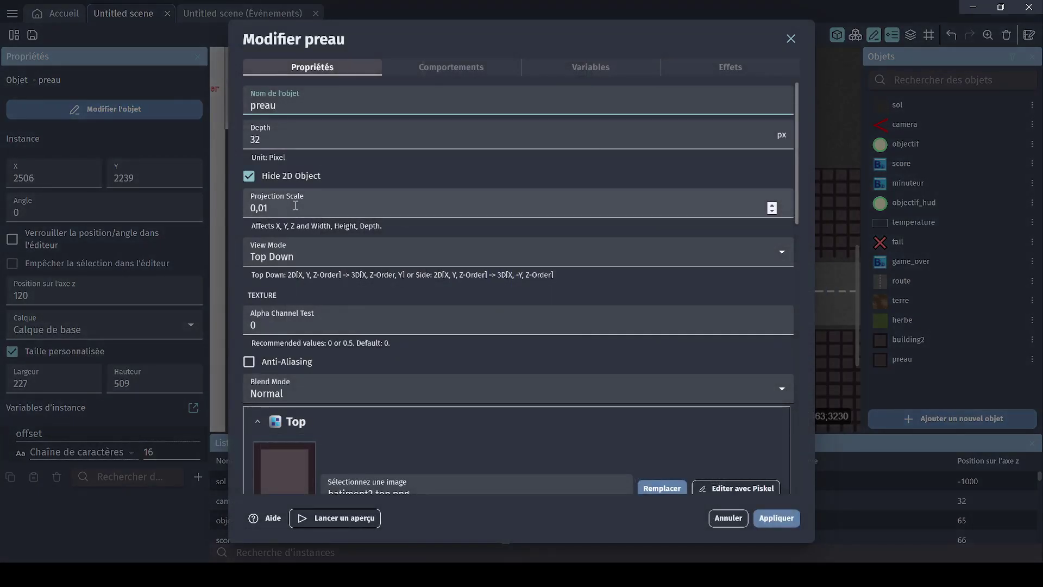
{"action": "scroll", "coordinate": [314, 359], "scroll_direction": "down", "scroll_amount": 1}
{"action": "left_click", "coordinate": [394, 432]}
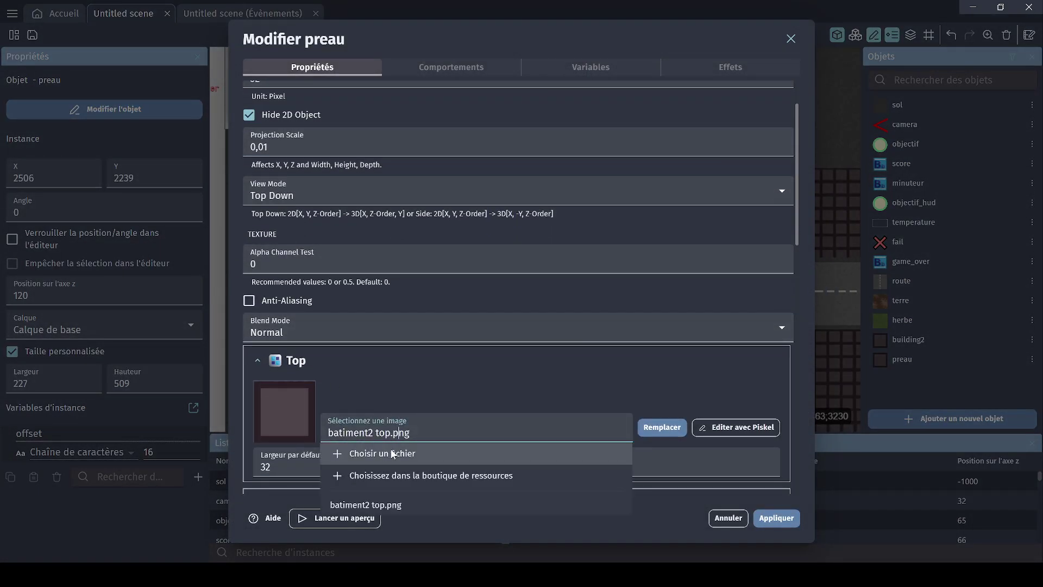
{"action": "left_click", "coordinate": [391, 451]}
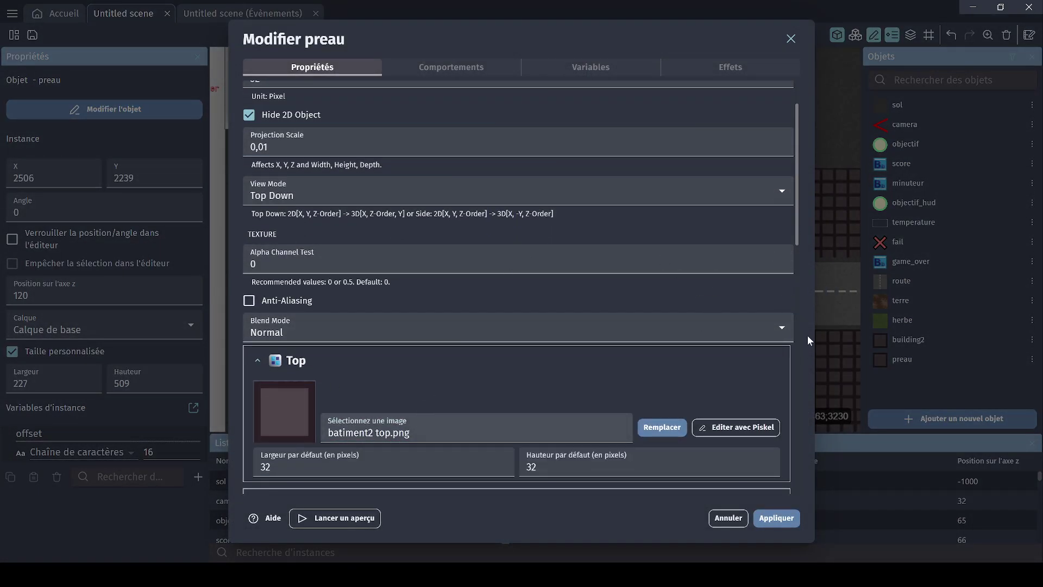
{"action": "double_click", "coordinate": [746, 272]}
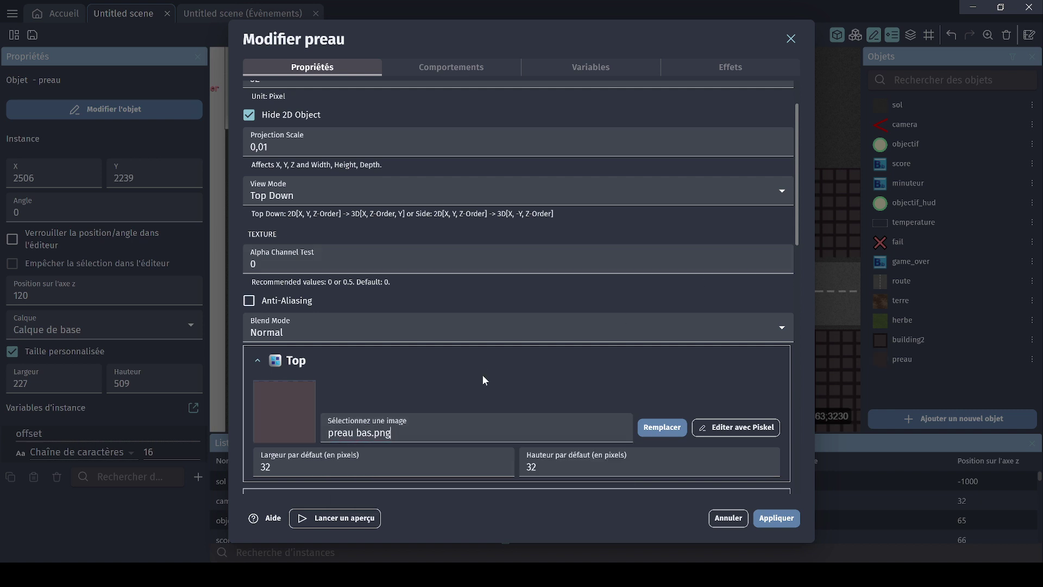
Set the Bottom face image of the preau object to preau.png.
{"action": "scroll", "coordinate": [440, 365], "scroll_direction": "down", "scroll_amount": 2}
{"action": "scroll", "coordinate": [440, 365], "scroll_direction": "down", "scroll_amount": 3}
{"action": "left_click", "coordinate": [413, 333]}
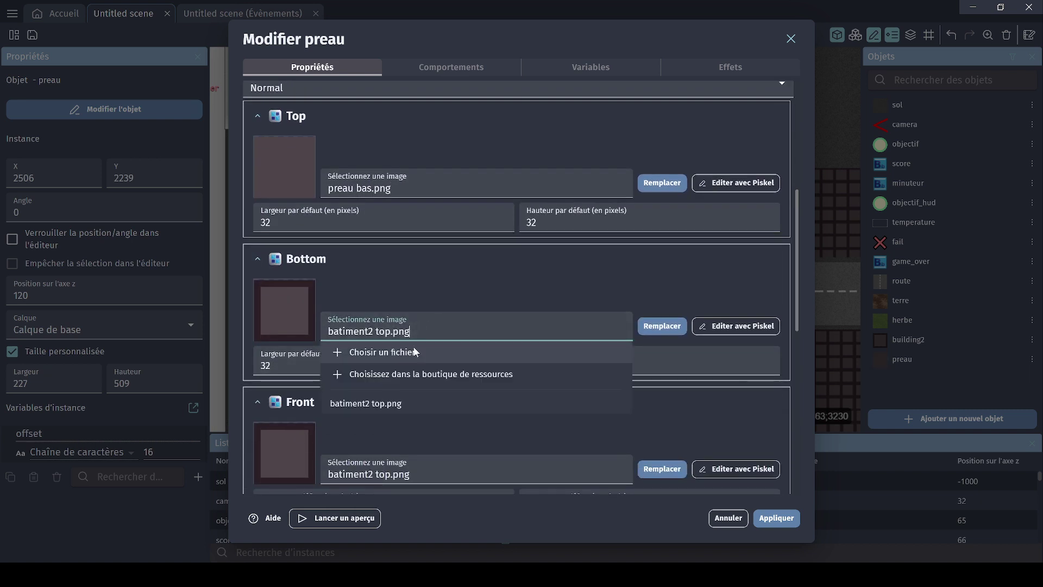
{"action": "left_click", "coordinate": [672, 285]}
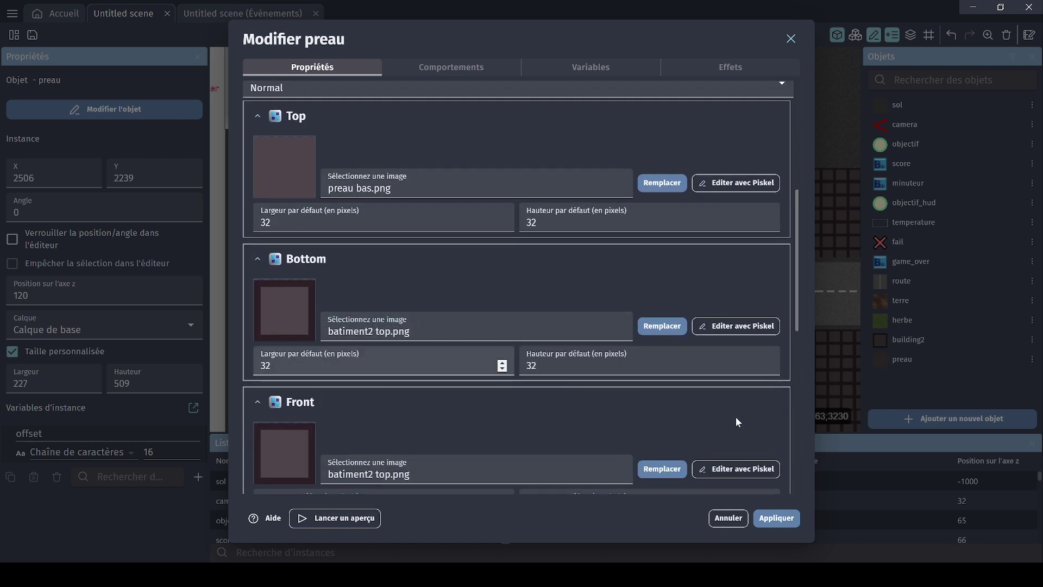
{"action": "double_click", "coordinate": [712, 333]}
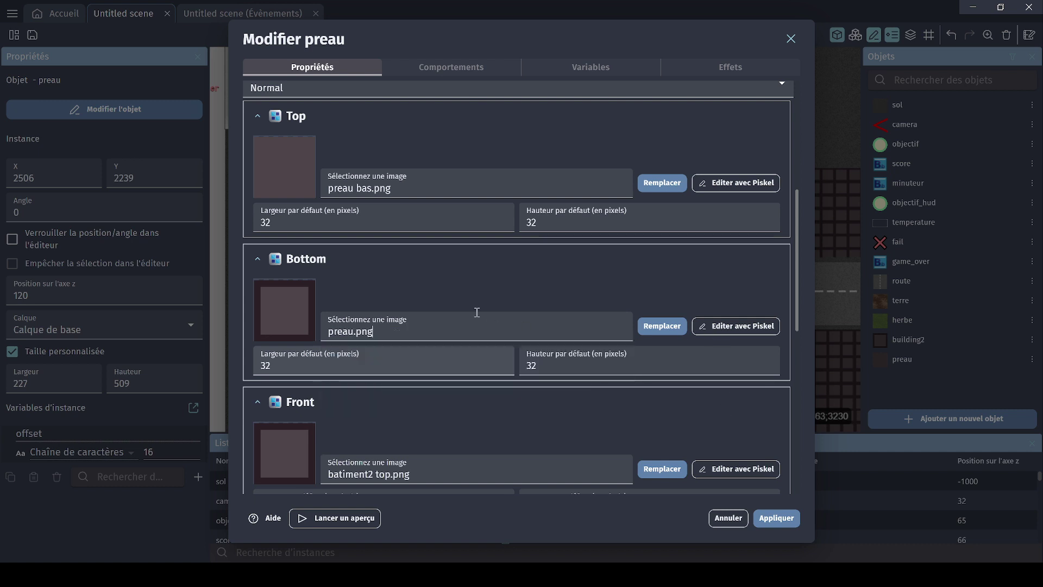
Set the Front face image of the preau object to preau cote.png.
{"action": "scroll", "coordinate": [385, 337], "scroll_direction": "down", "scroll_amount": 2}
{"action": "left_click", "coordinate": [402, 352]}
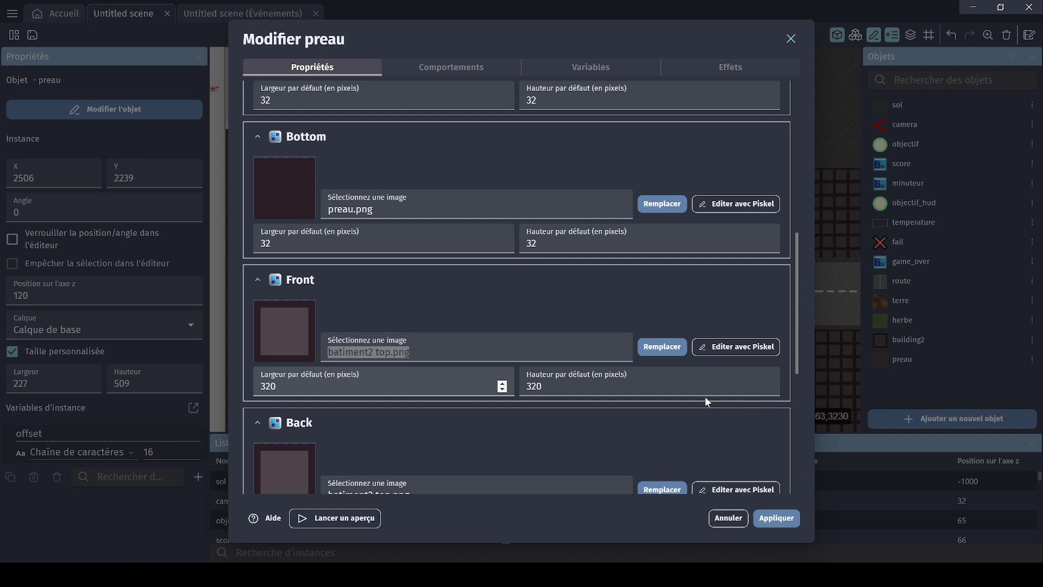
{"action": "left_click", "coordinate": [585, 335]}
{"action": "key", "text": "ctrl+a"}
{"action": "type", "text": "preau cote.png"}
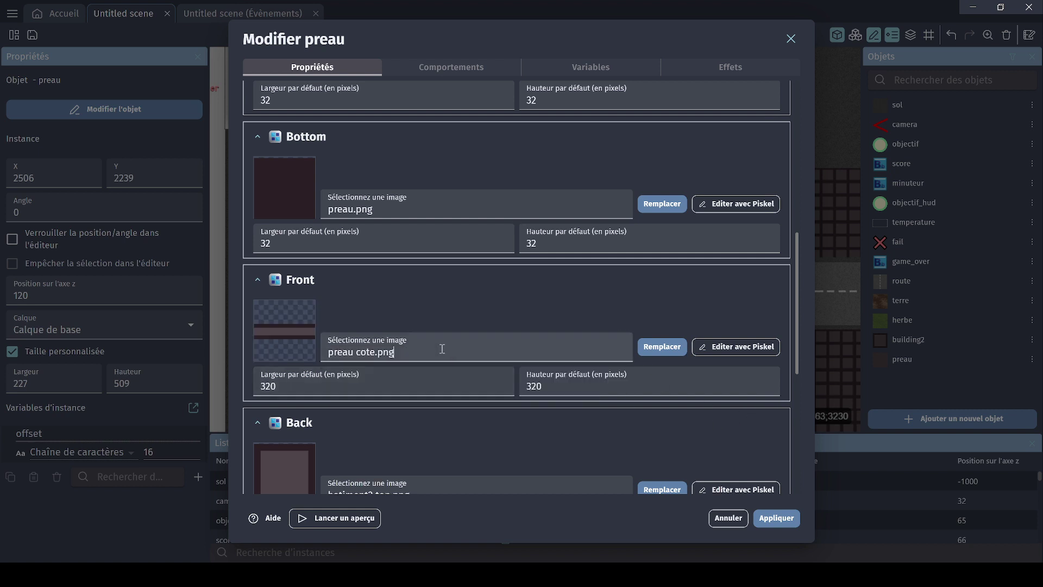
Set the Back face image of the preau object to preau cote.png, loading it from file.
{"action": "key", "text": "ctrl+a"}
{"action": "scroll", "coordinate": [435, 312], "scroll_direction": "down", "scroll_amount": 2}
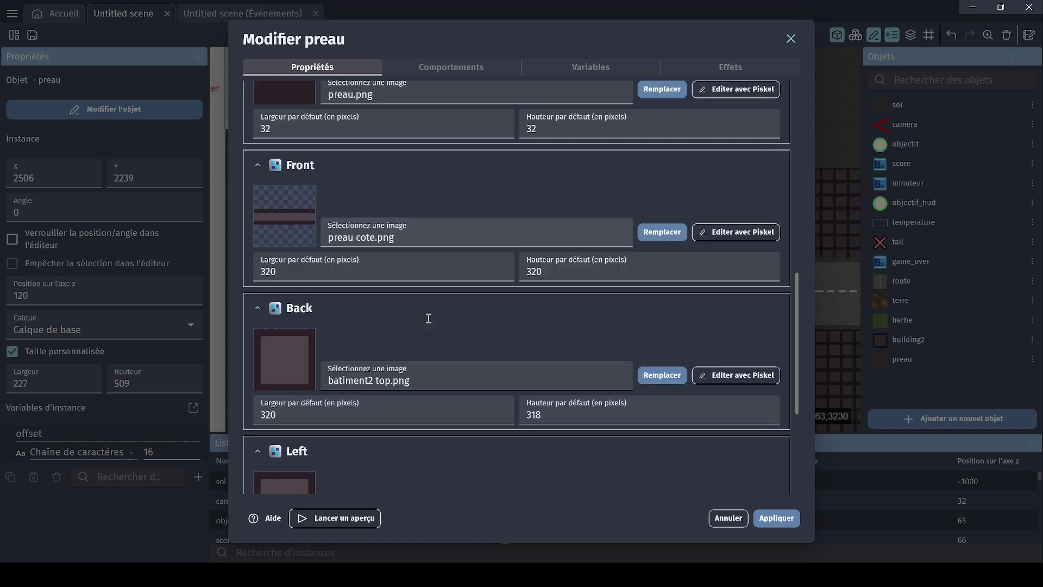
{"action": "left_click", "coordinate": [403, 369]}
{"action": "key", "text": "ctrl+a"}
{"action": "type", "text": "preau cote.png"}
{"action": "left_click", "coordinate": [402, 328]}
{"action": "left_click", "coordinate": [410, 360]}
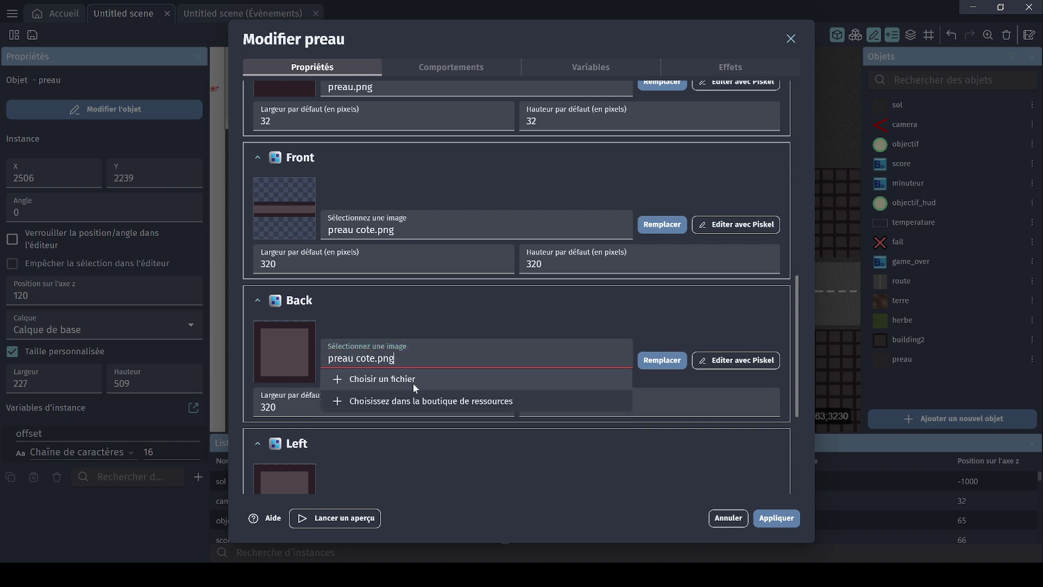
{"action": "left_click", "coordinate": [521, 292]}
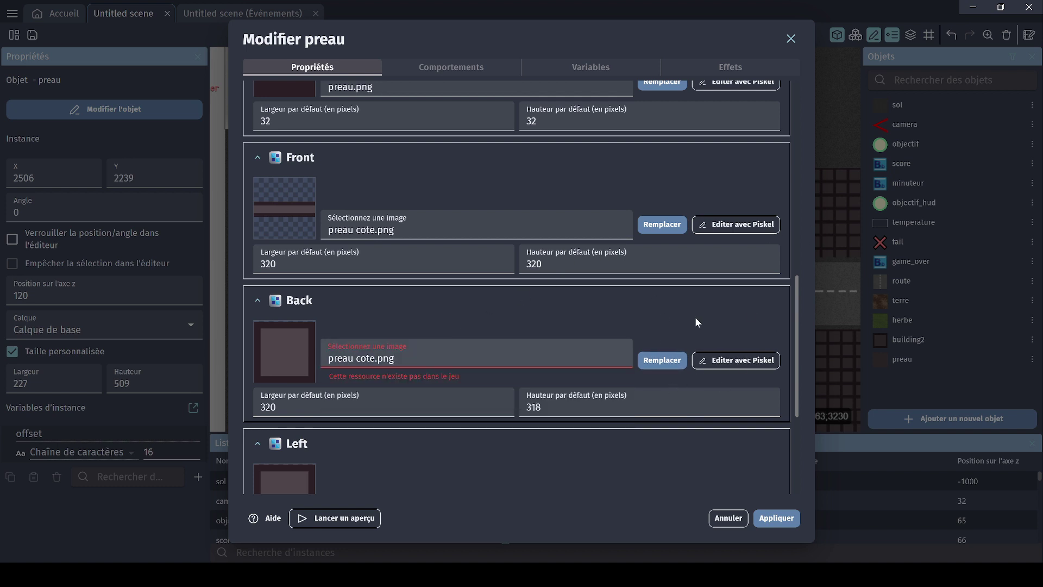
{"action": "left_click", "coordinate": [609, 349]}
{"action": "left_click", "coordinate": [493, 318]}
Set the Left face image of the preau object to preau cote.png.
{"action": "scroll", "coordinate": [482, 300], "scroll_direction": "down", "scroll_amount": 2}
{"action": "left_click", "coordinate": [374, 392]}
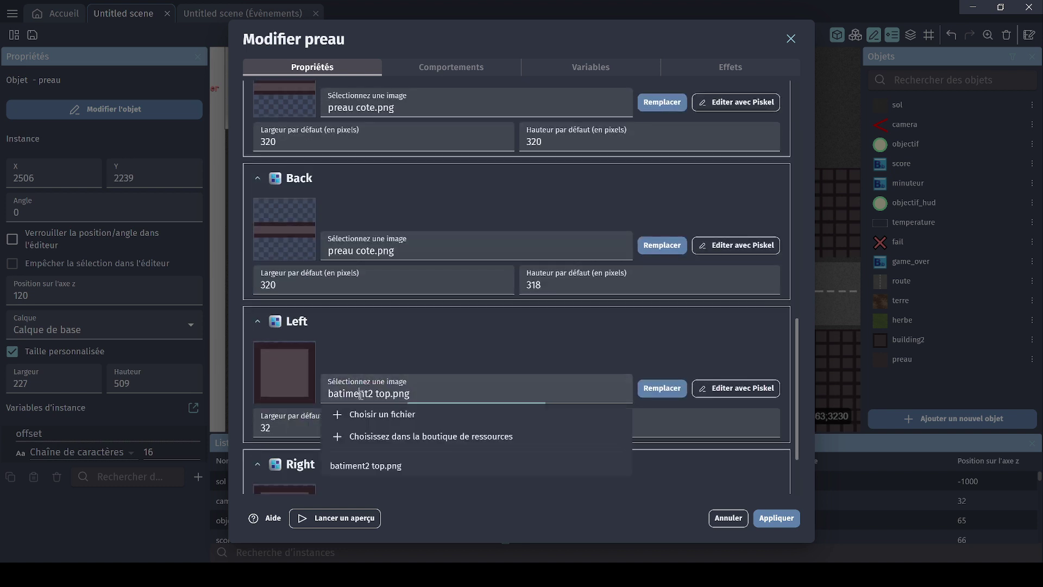
{"action": "left_click", "coordinate": [384, 416]}
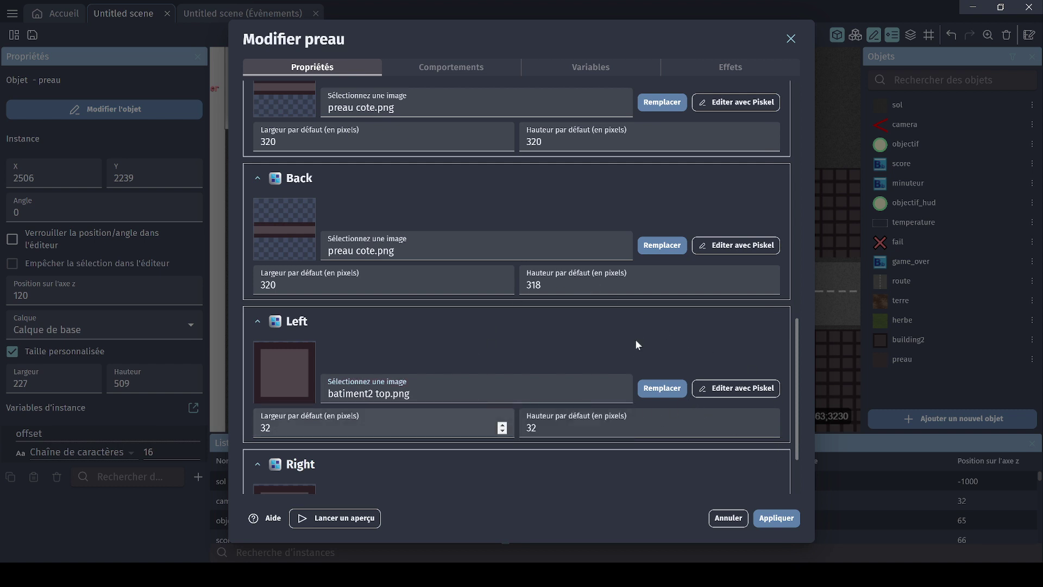
{"action": "left_click", "coordinate": [506, 389]}
{"action": "left_click", "coordinate": [418, 363]}
Set the Right face image of the preau object to preau cote.png and apply the object changes.
{"action": "scroll", "coordinate": [419, 363], "scroll_direction": "down", "scroll_amount": 2}
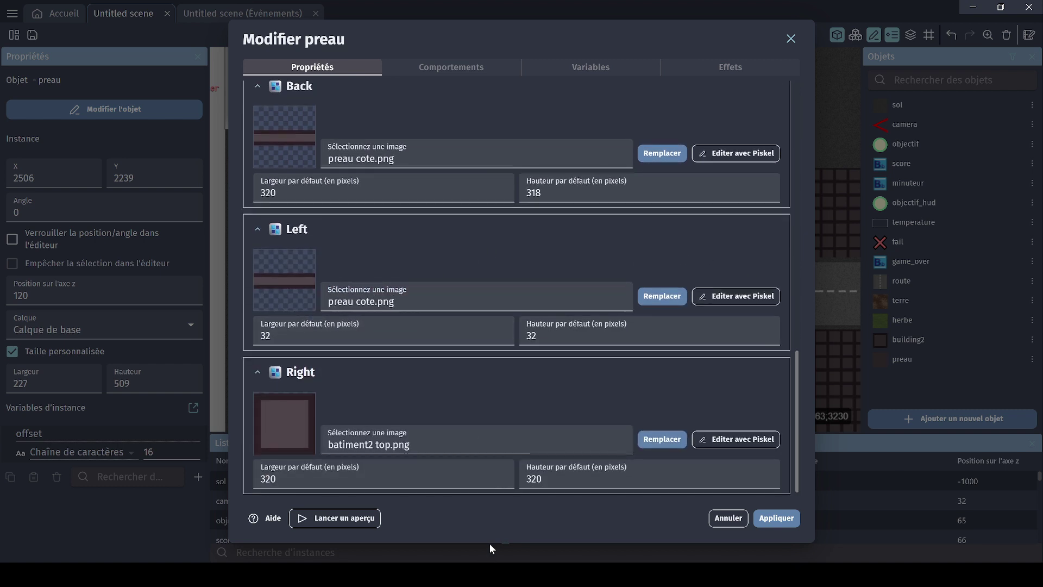
{"action": "left_click", "coordinate": [386, 446]}
{"action": "left_click", "coordinate": [392, 464]}
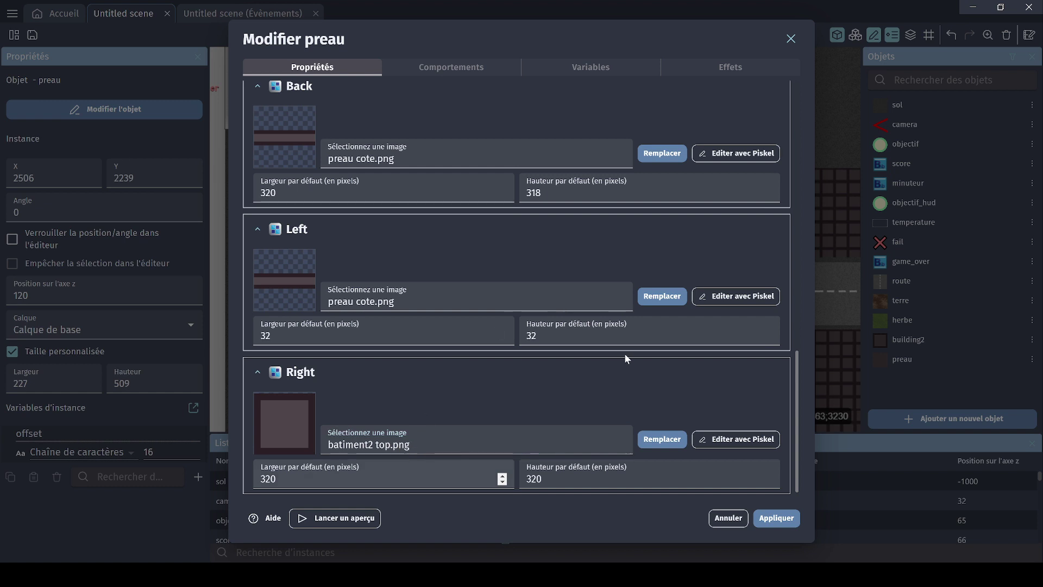
{"action": "left_click", "coordinate": [679, 330]}
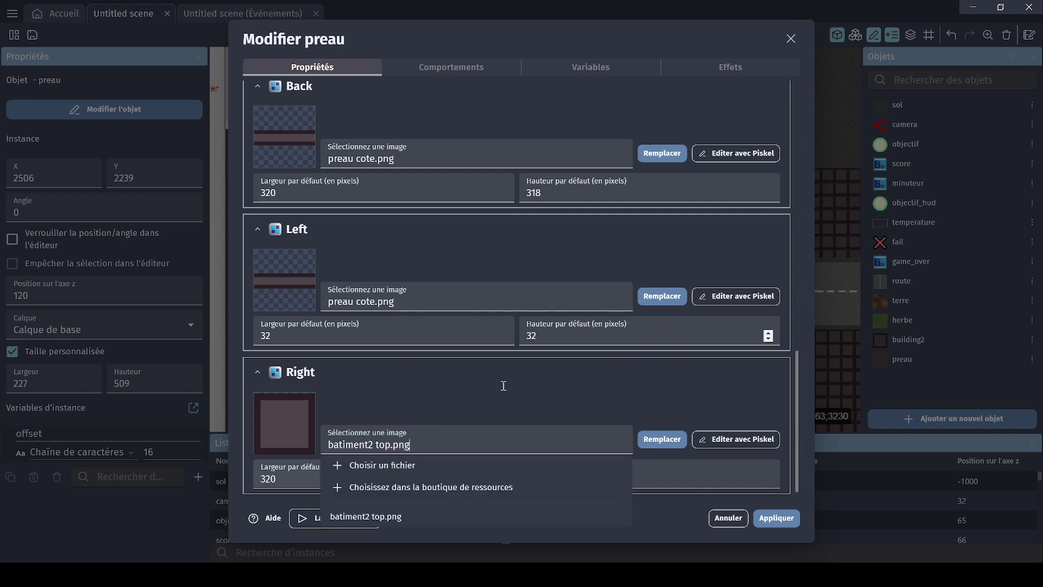
{"action": "left_click", "coordinate": [776, 516]}
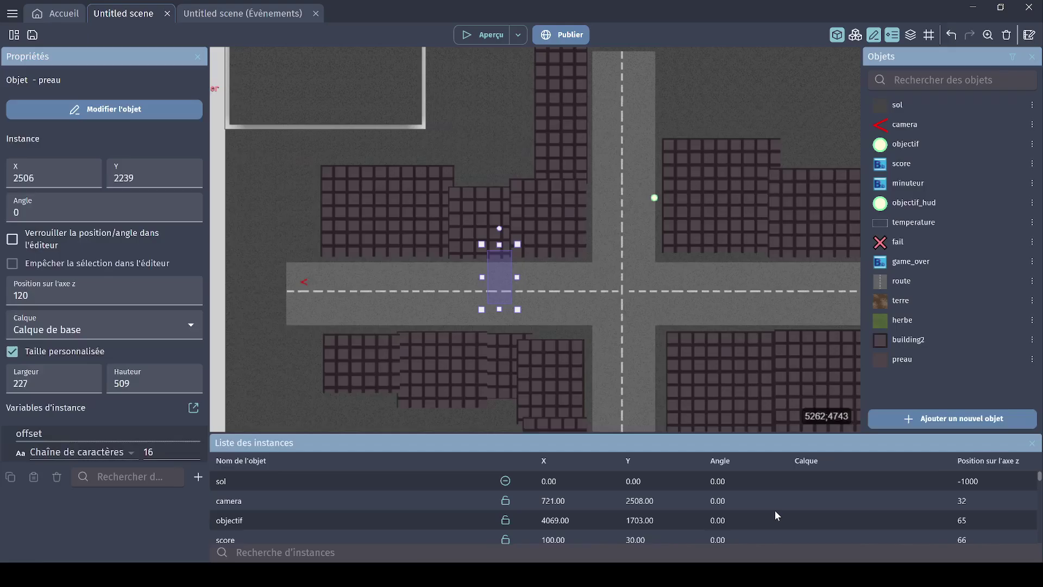
Run a preview of the game, move around the shelters to check their textures, and close the preview.
{"action": "left_click", "coordinate": [486, 34]}
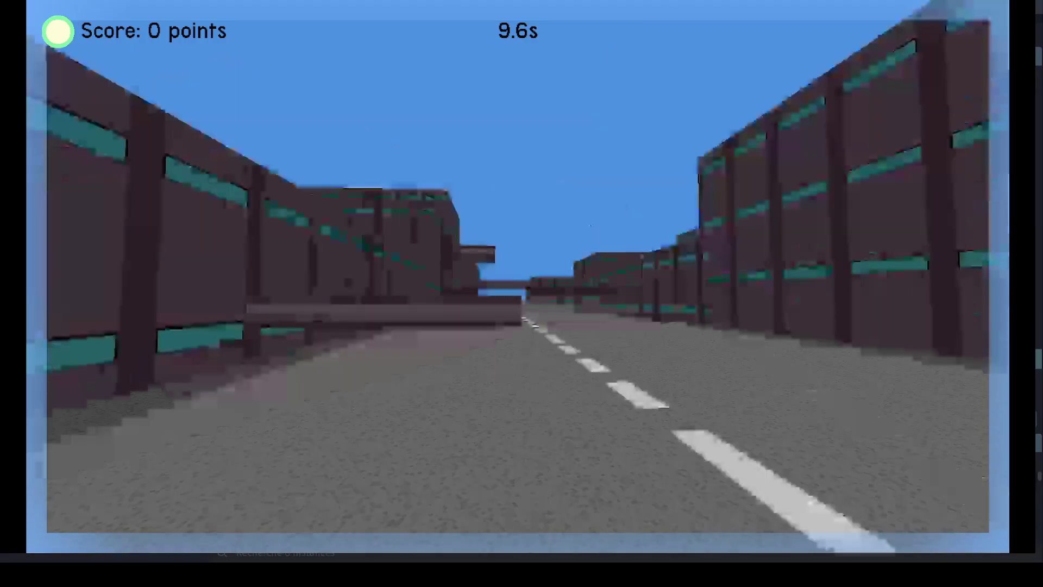
{"action": "key", "text": "d"}
{"action": "key", "text": "w"}
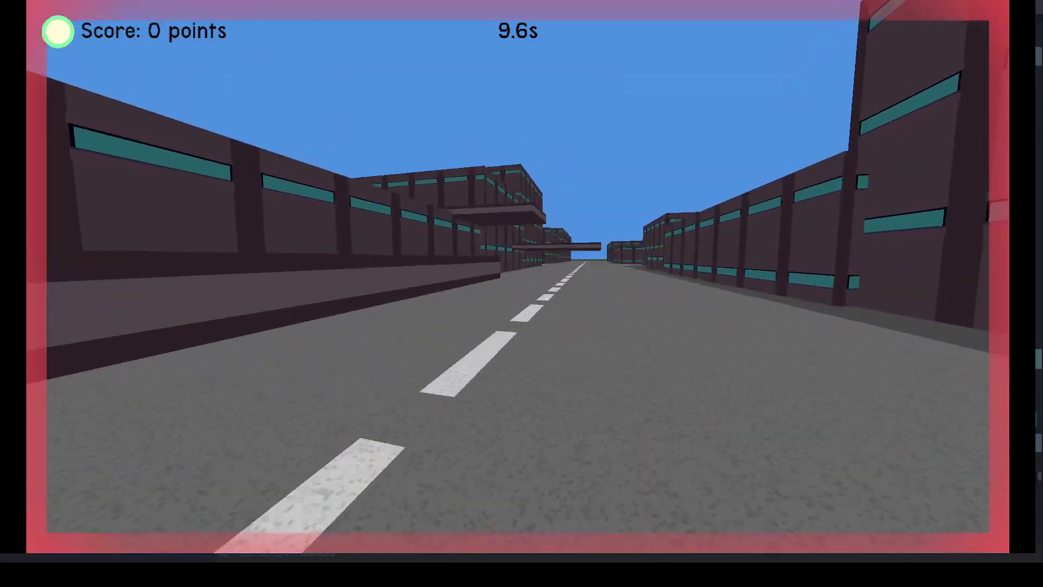
{"action": "key", "text": "d"}
{"action": "key", "text": "w"}
{"action": "key", "text": "space"}
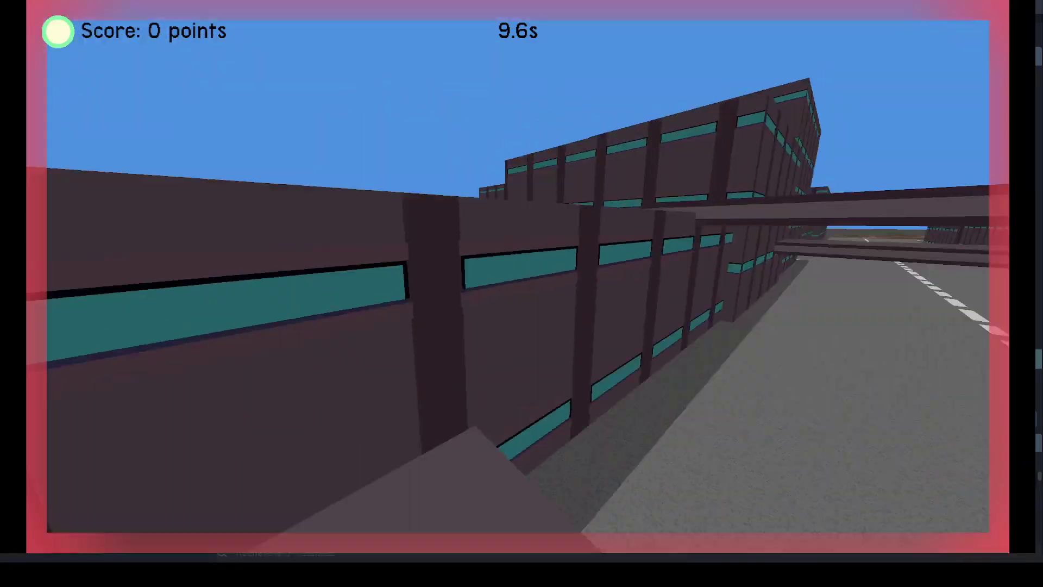
{"action": "key", "text": "space"}
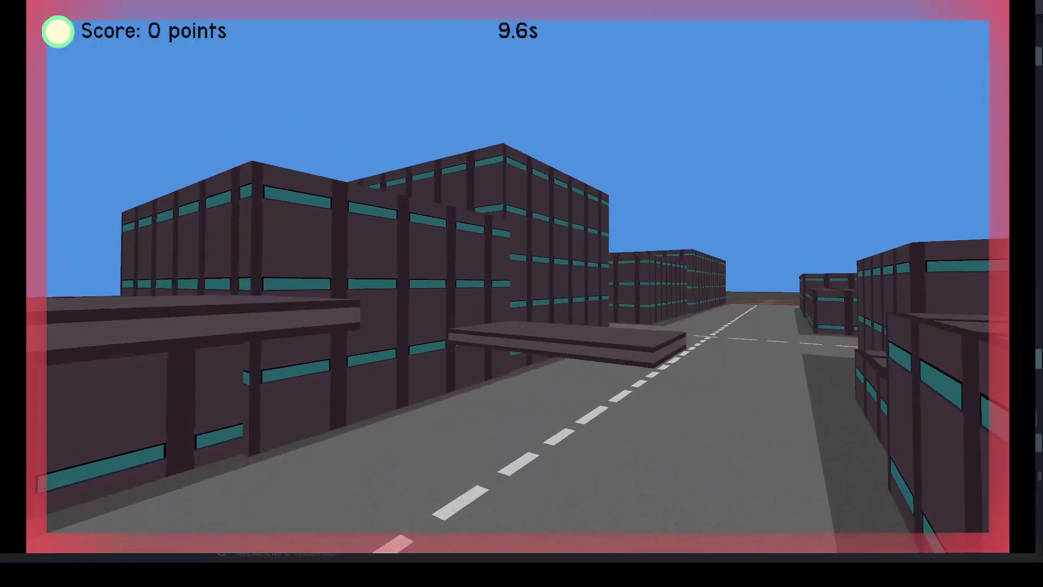
{"action": "key", "text": "Escape"}
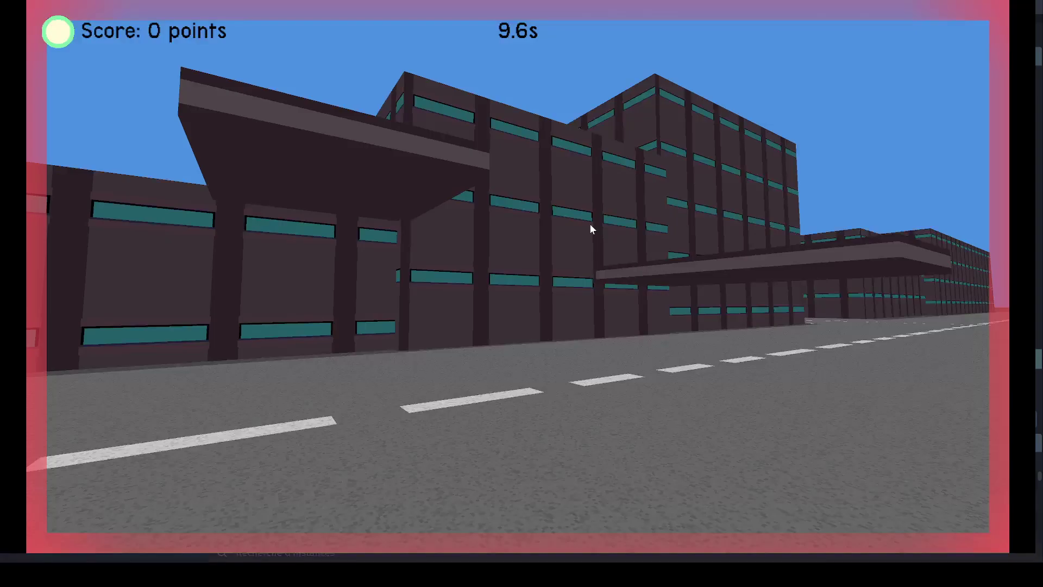
{"action": "key", "text": "alt+F4"}
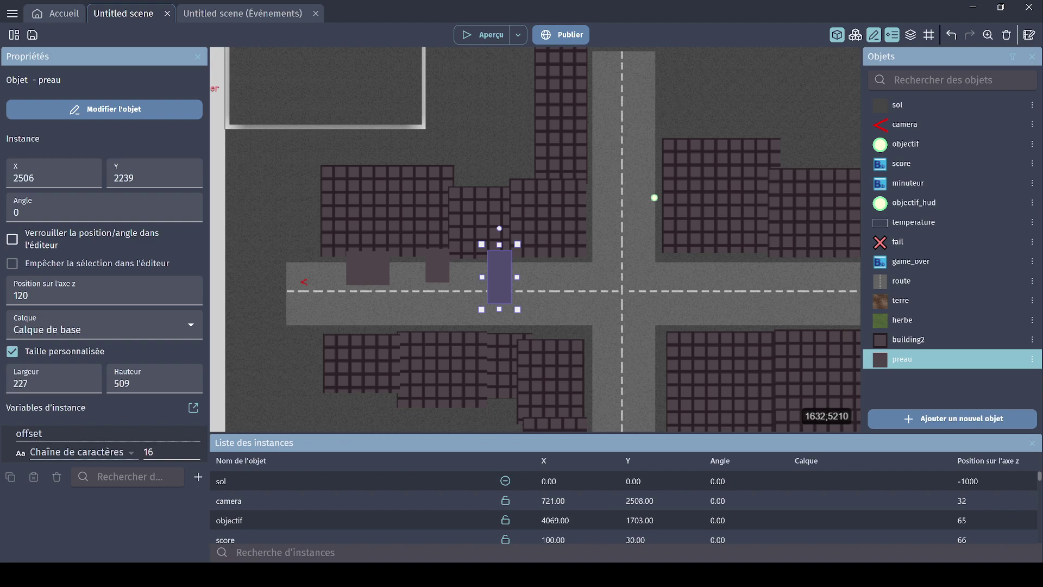
Switch to Aseprite and reopen preau.png, preau cote.png and preau bas.png from the recent files.
{"action": "left_click", "coordinate": [403, 574]}
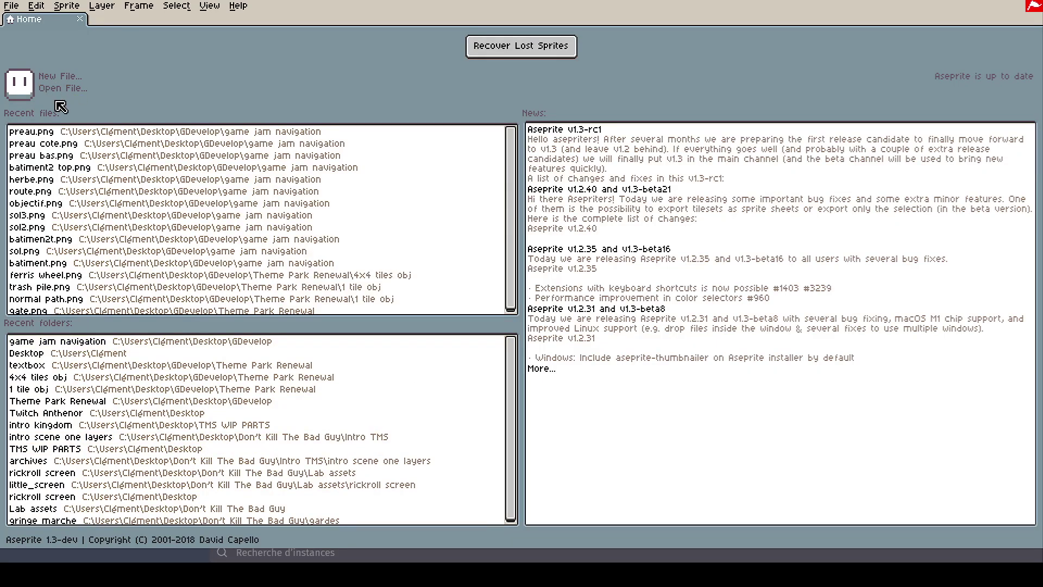
{"action": "left_click", "coordinate": [52, 132]}
{"action": "left_click", "coordinate": [38, 25]}
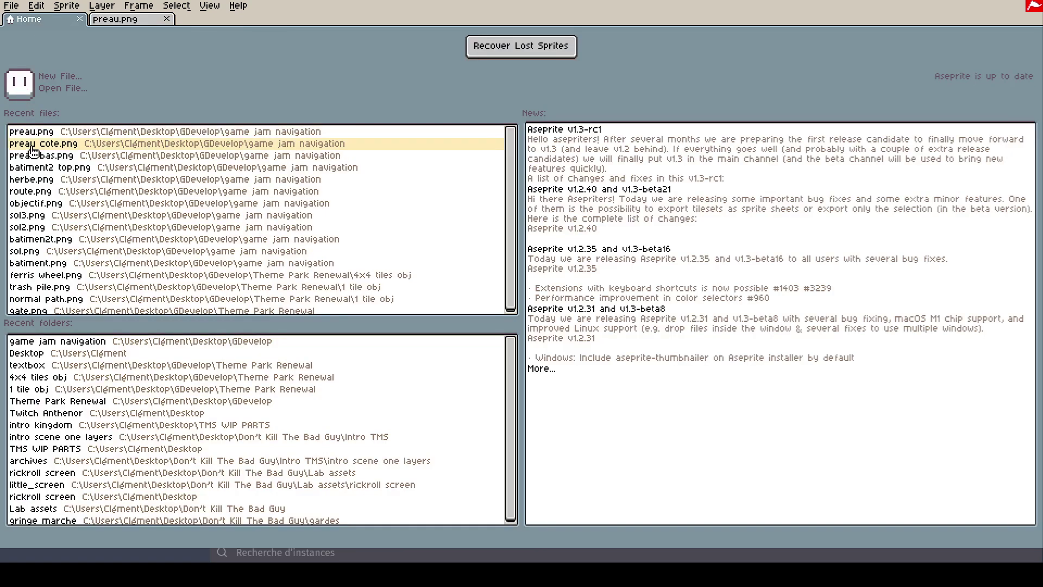
{"action": "left_click", "coordinate": [34, 155]}
{"action": "left_click", "coordinate": [27, 19]}
{"action": "left_click", "coordinate": [47, 156]}
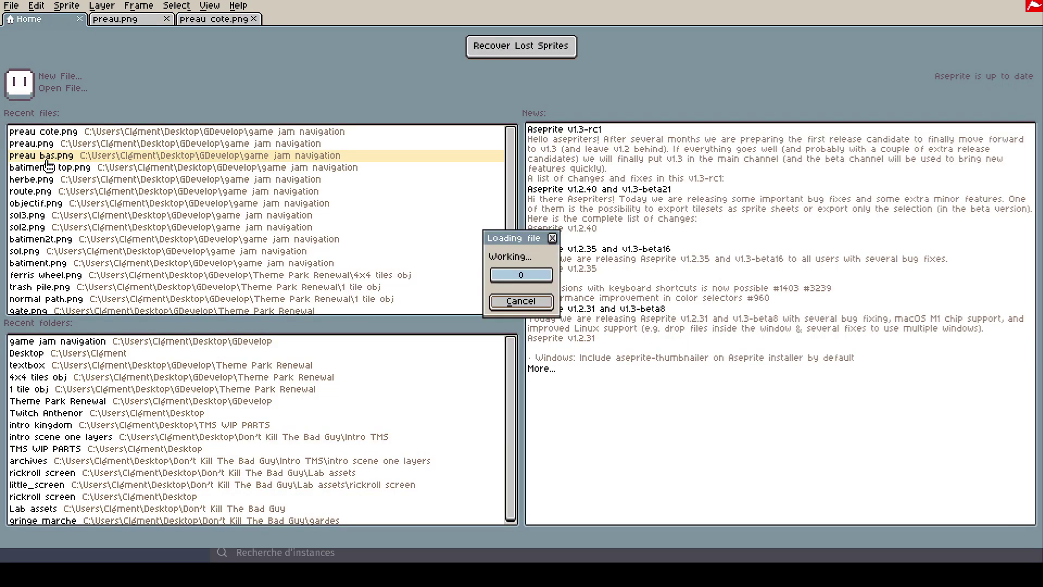
{"action": "scroll", "coordinate": [588, 319], "scroll_direction": "up", "scroll_amount": 1}
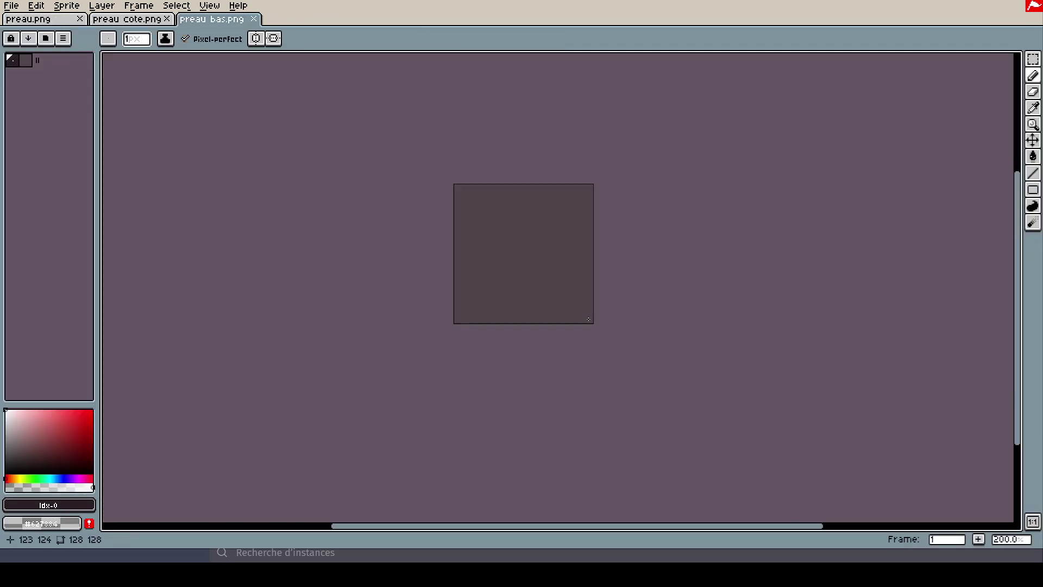
Try darkening preau.png with a Brightness/Contrast adjustment, setting the brightness to -20.
{"action": "left_click", "coordinate": [55, 21]}
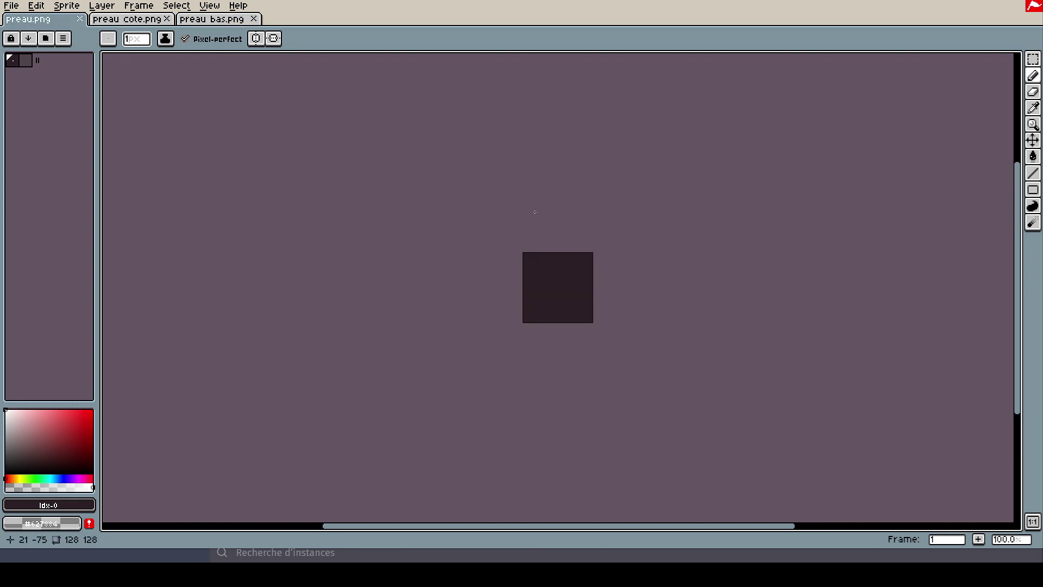
{"action": "scroll", "coordinate": [538, 287], "scroll_direction": "up", "scroll_amount": 2}
{"action": "left_click", "coordinate": [139, 6]}
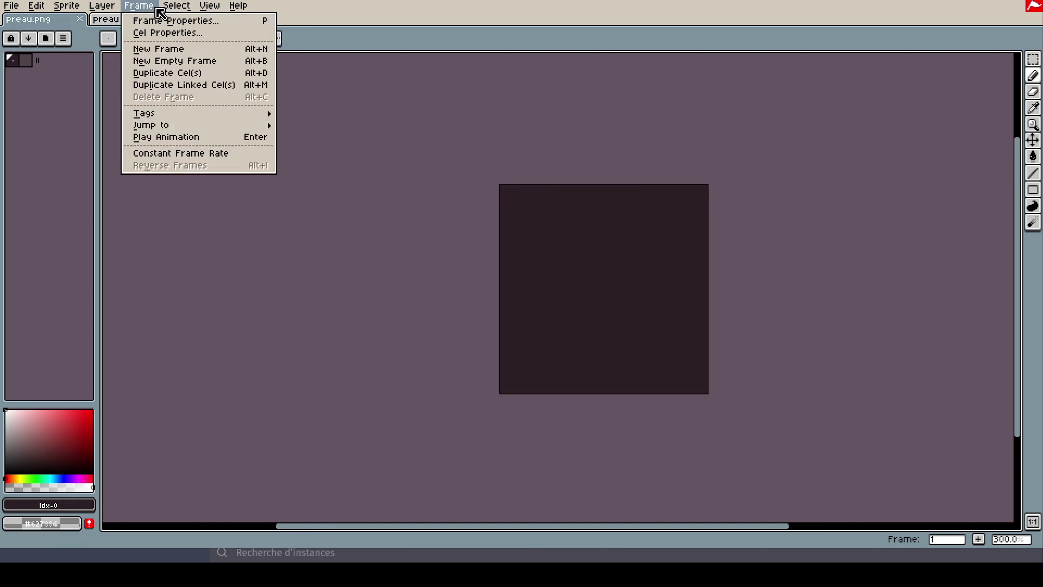
{"action": "mouse_move", "coordinate": [105, 9]}
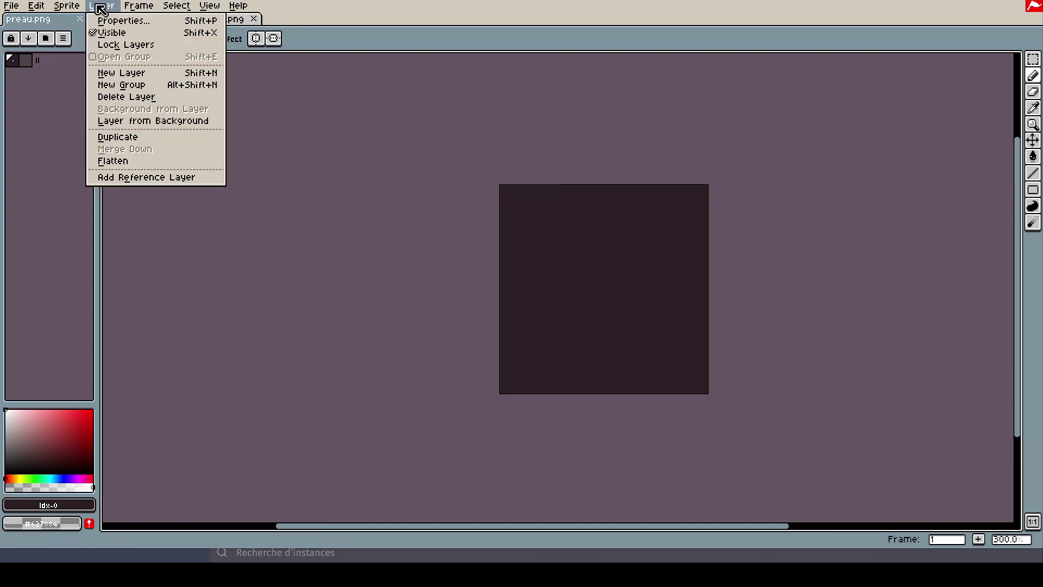
{"action": "mouse_move", "coordinate": [49, 7]}
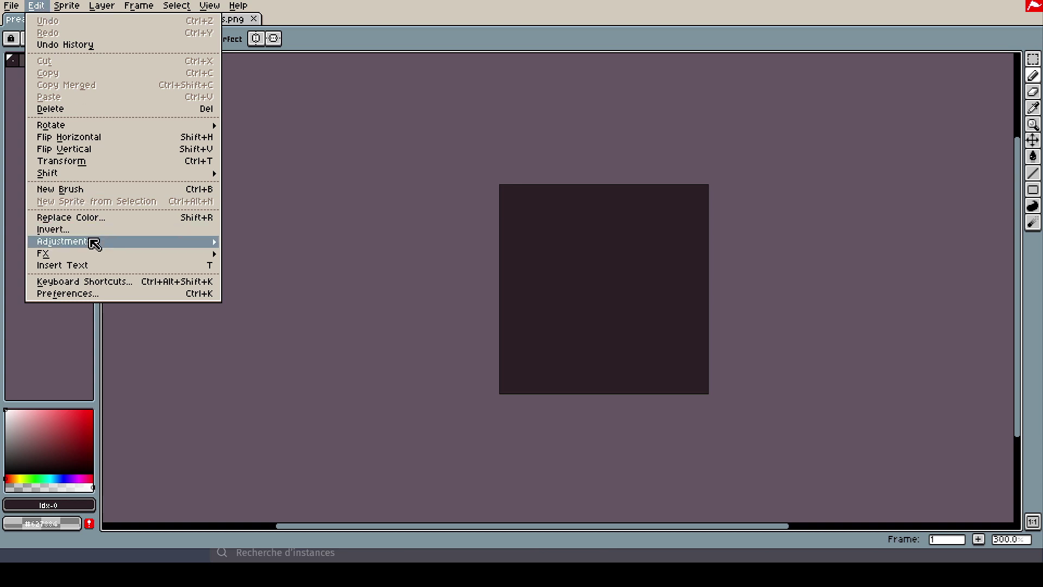
{"action": "mouse_move", "coordinate": [93, 242]}
{"action": "left_click", "coordinate": [253, 240]}
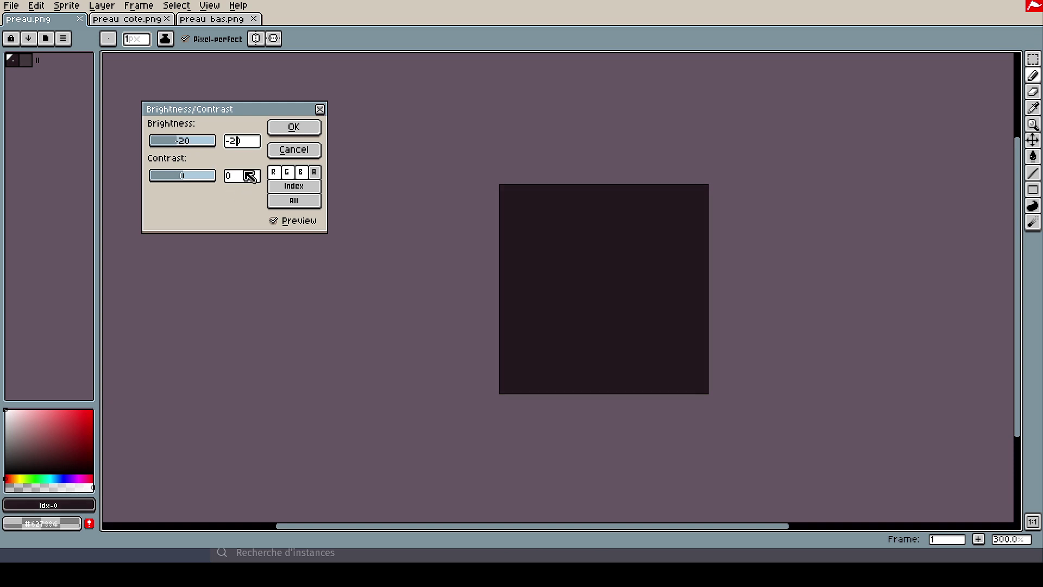
{"action": "left_click", "coordinate": [292, 127]}
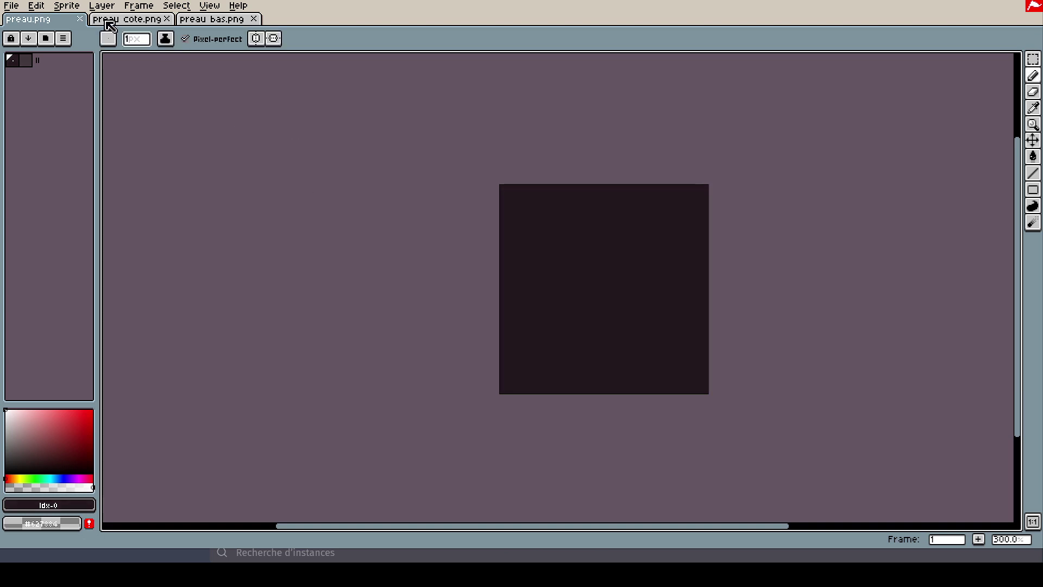
Try lowering the saturation of preau.png with Hue/Saturation, and undo both this adjustment and the brightness change.
{"action": "left_click", "coordinate": [122, 20]}
{"action": "left_click", "coordinate": [32, 19]}
{"action": "left_click", "coordinate": [36, 6]}
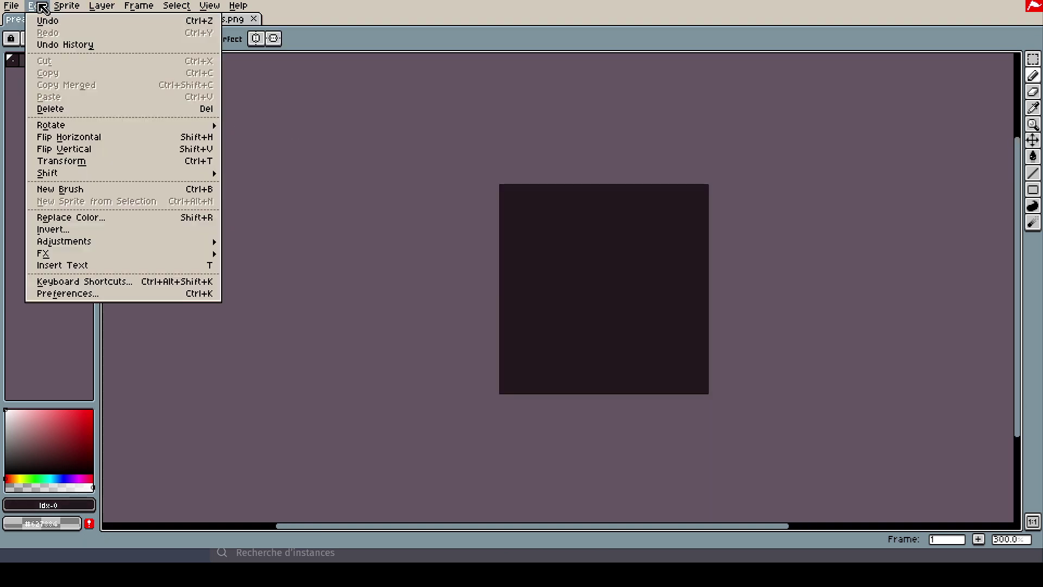
{"action": "mouse_move", "coordinate": [110, 243]}
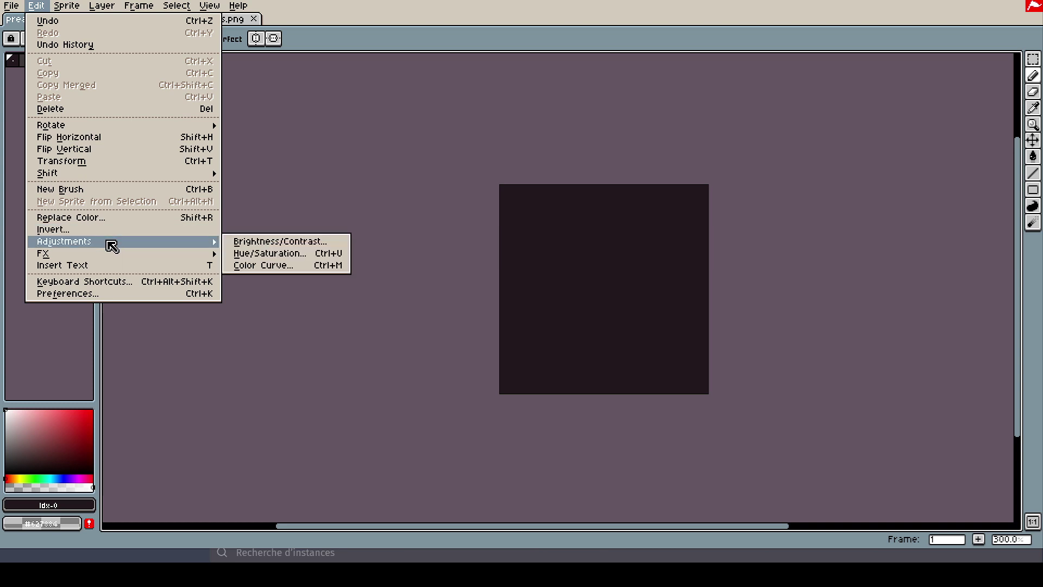
{"action": "left_click", "coordinate": [266, 253]}
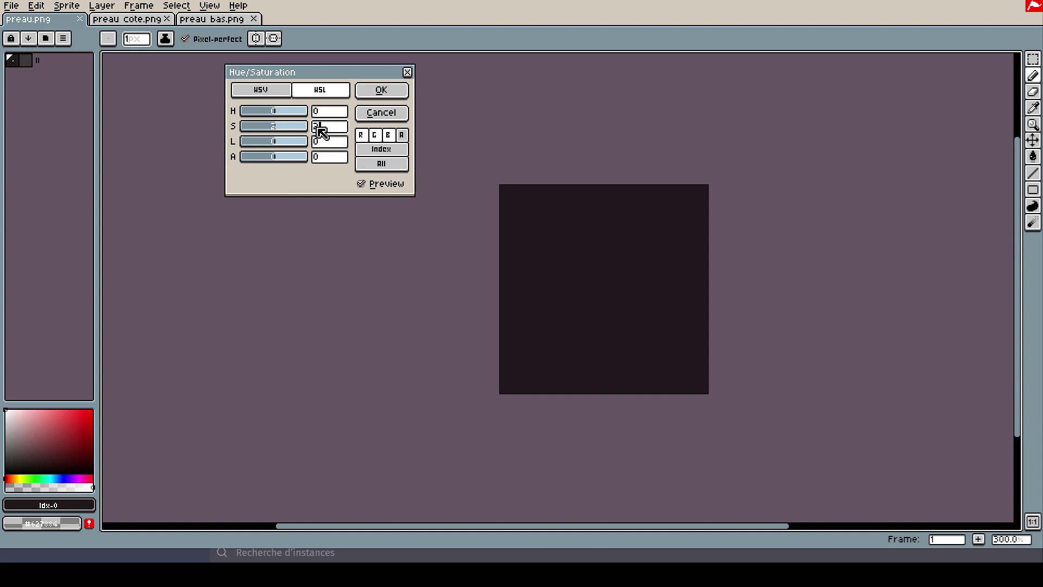
{"action": "key", "text": "Return"}
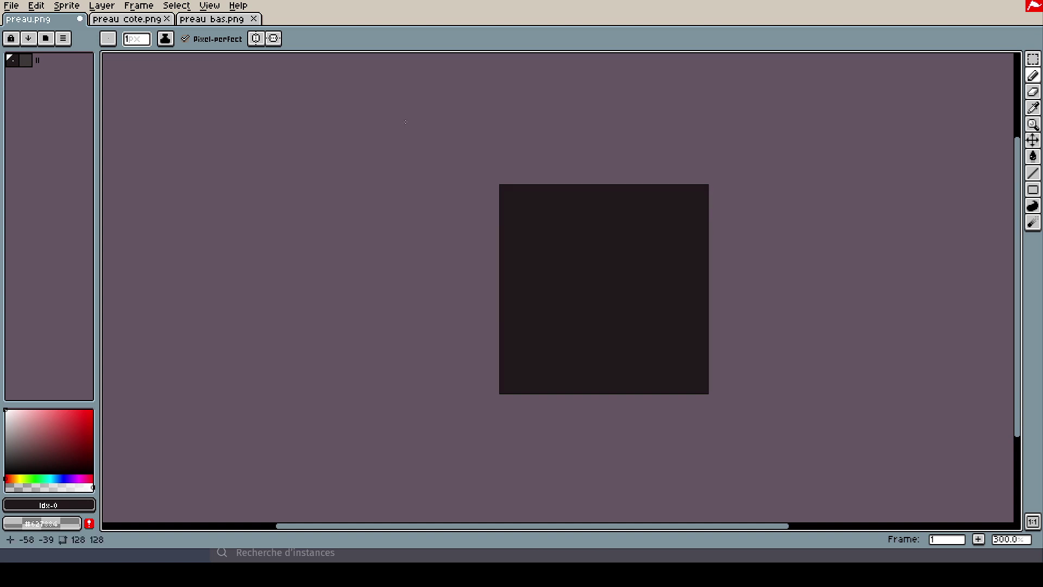
{"action": "key", "text": "ctrl+z"}
{"action": "key", "text": "ctrl+z"}
Inspect preau cote.png, and try lowering the saturation of preau bas.png with a Hue/Saturation adjustment.
{"action": "left_click", "coordinate": [130, 19]}
{"action": "scroll", "coordinate": [536, 310], "scroll_direction": "up", "scroll_amount": 2}
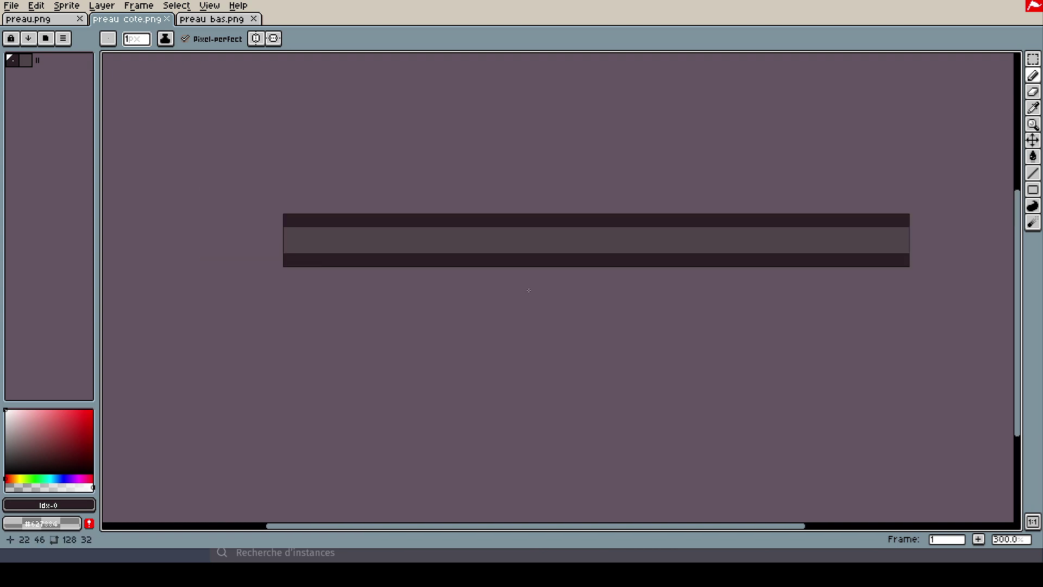
{"action": "middle_click_drag", "start_coordinate": [526, 272], "coordinate": [472, 270]}
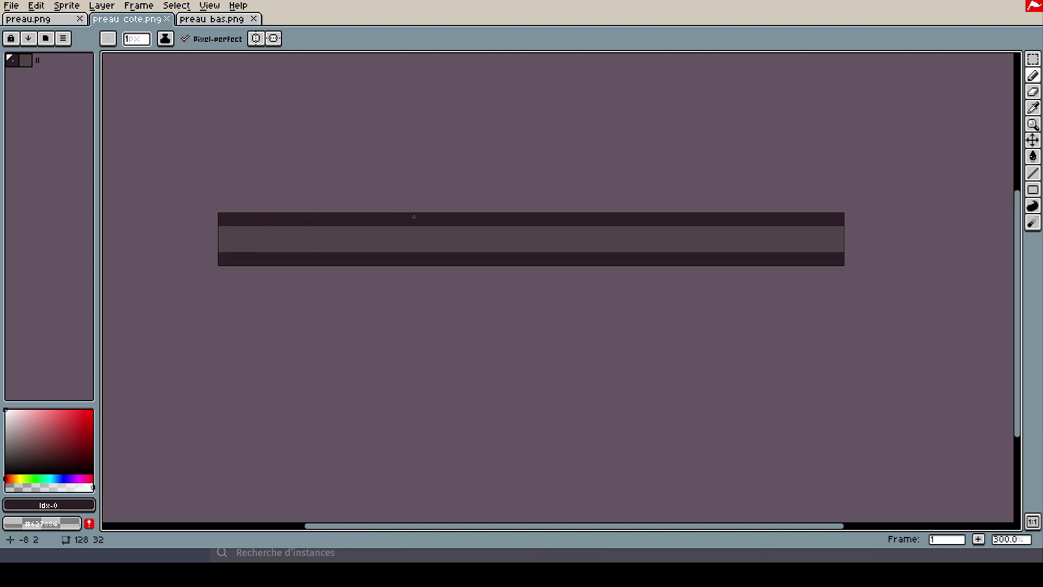
{"action": "left_click", "coordinate": [214, 19]}
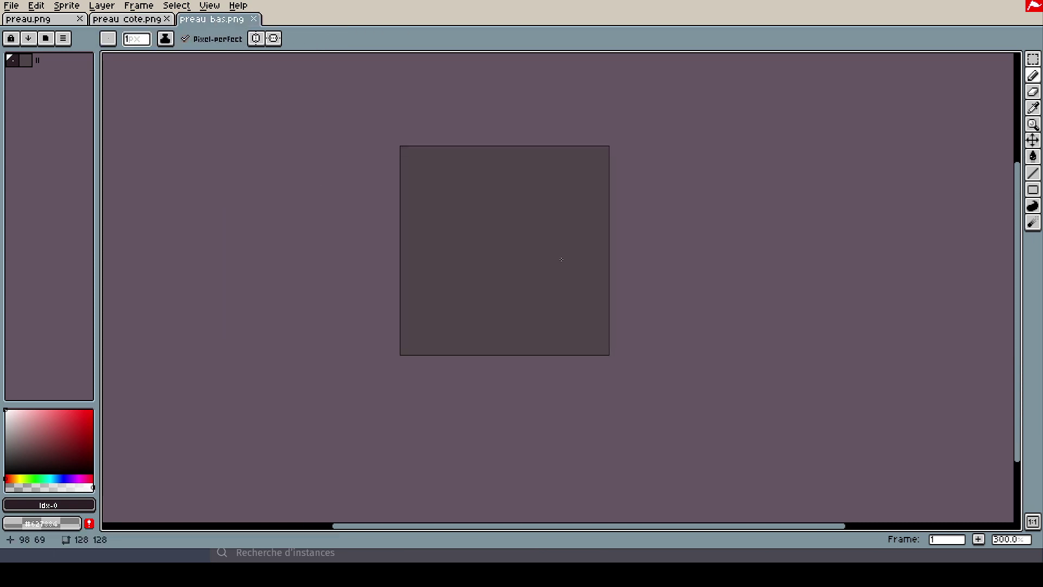
{"action": "middle_click_drag", "start_coordinate": [680, 213], "coordinate": [640, 215]}
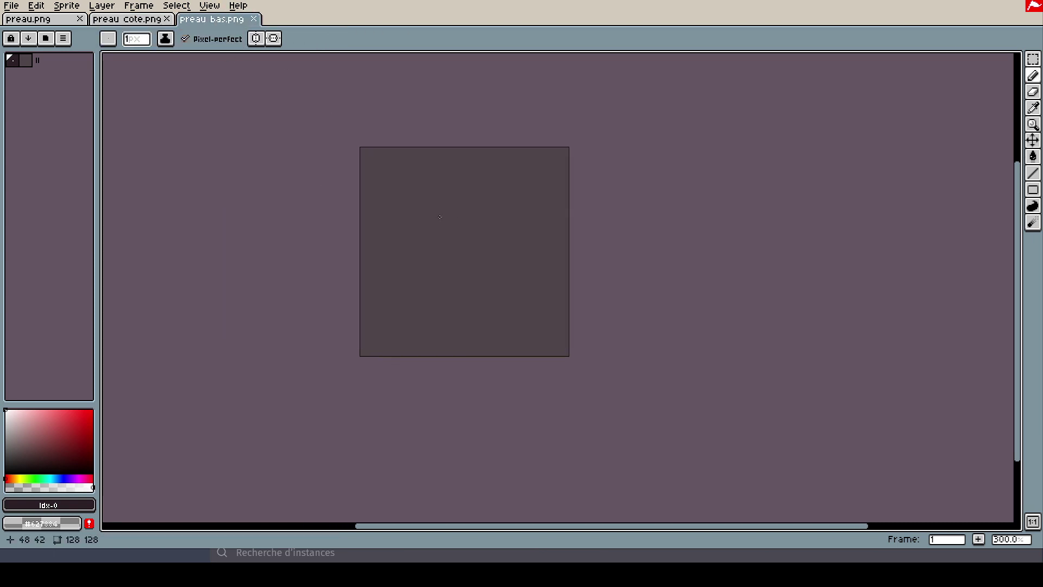
{"action": "key", "text": "alt"}
{"action": "left_click", "coordinate": [139, 6]}
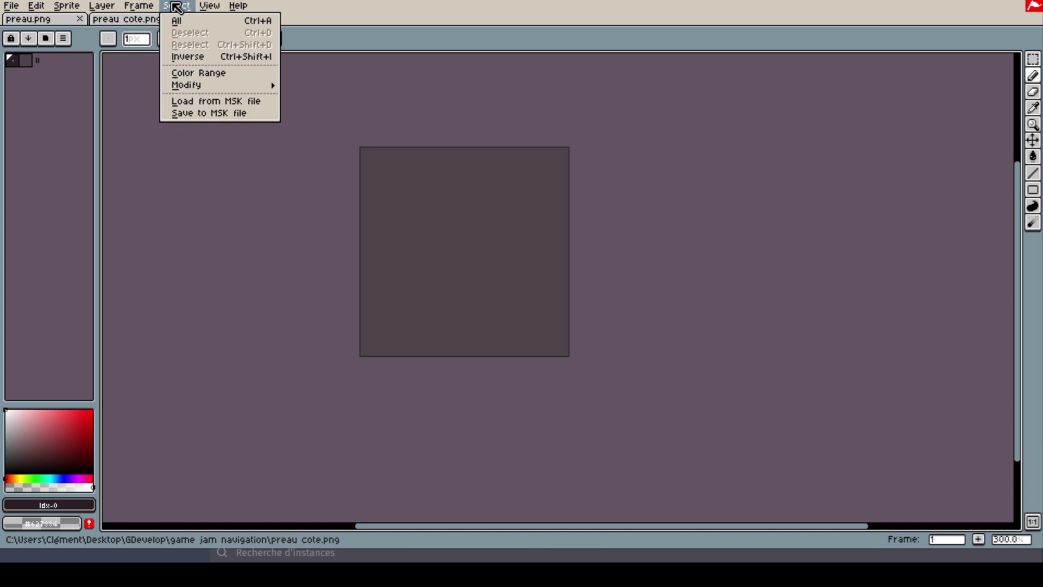
{"action": "mouse_move", "coordinate": [24, 7]}
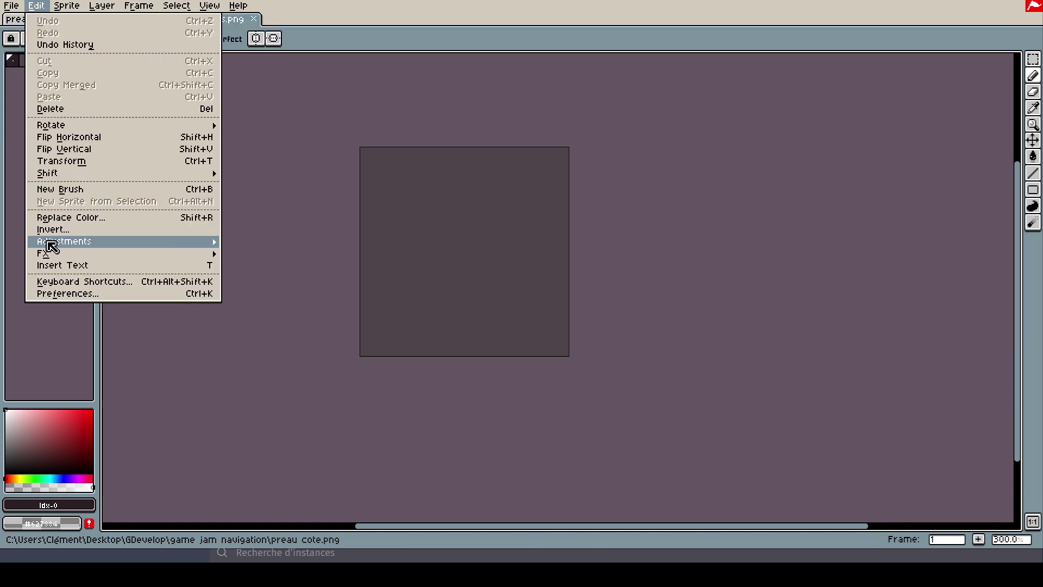
{"action": "mouse_move", "coordinate": [48, 241]}
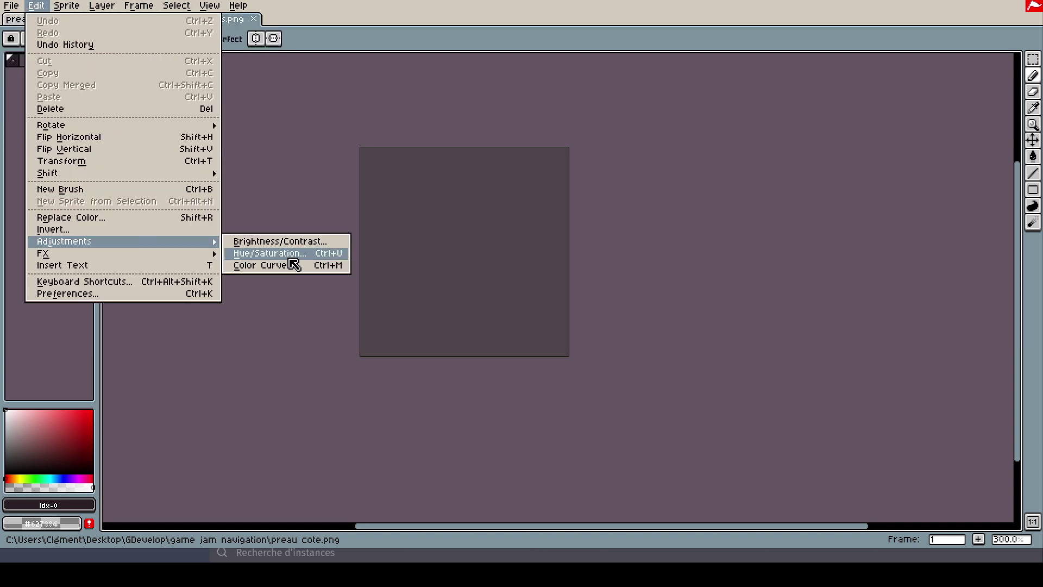
{"action": "left_click", "coordinate": [288, 254]}
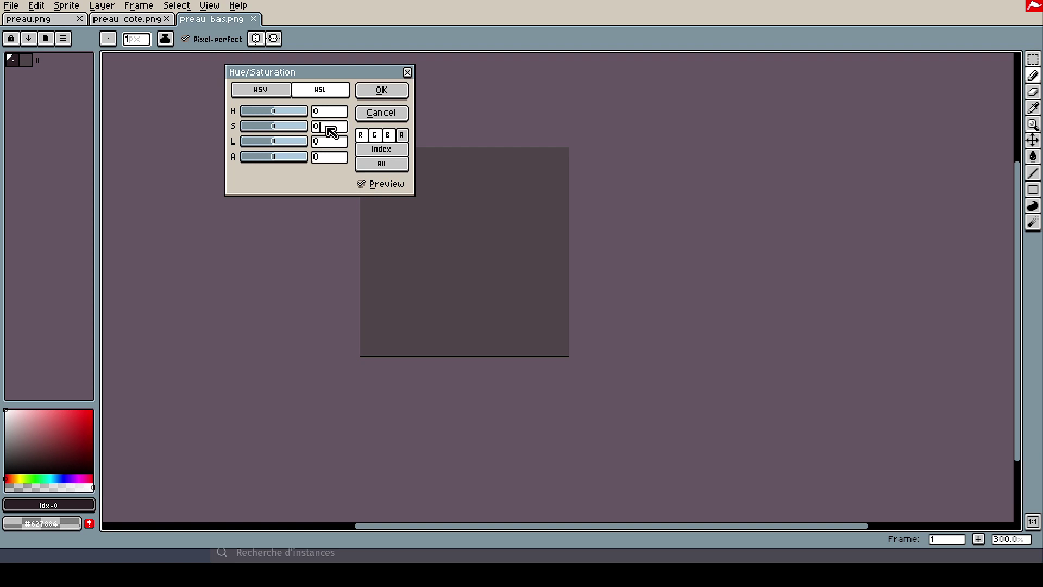
{"action": "left_click", "coordinate": [378, 95]}
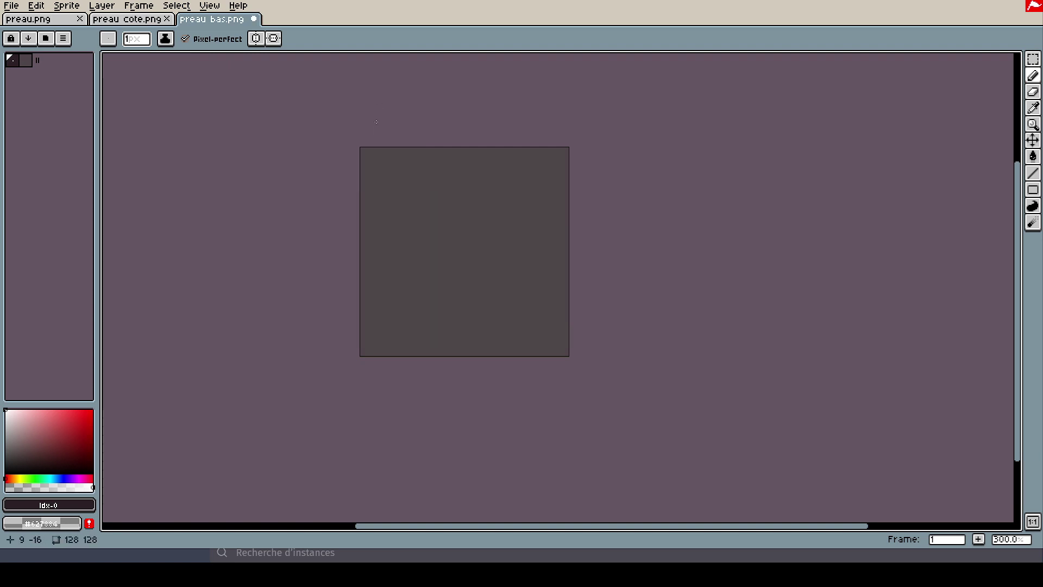
Compare preau bas.png with and without the saturation adjustment, and undo the adjustment.
{"action": "key", "text": "ctrl+z"}
{"action": "key", "text": "ctrl+y"}
{"action": "left_click", "coordinate": [37, 5]}
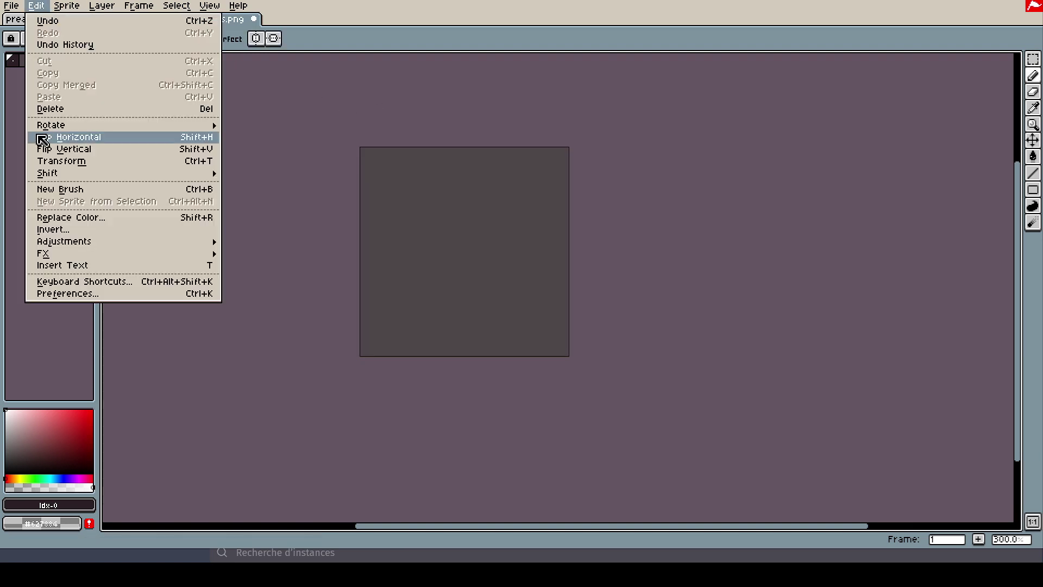
{"action": "left_click", "coordinate": [341, 8]}
{"action": "key", "text": "ctrl+z"}
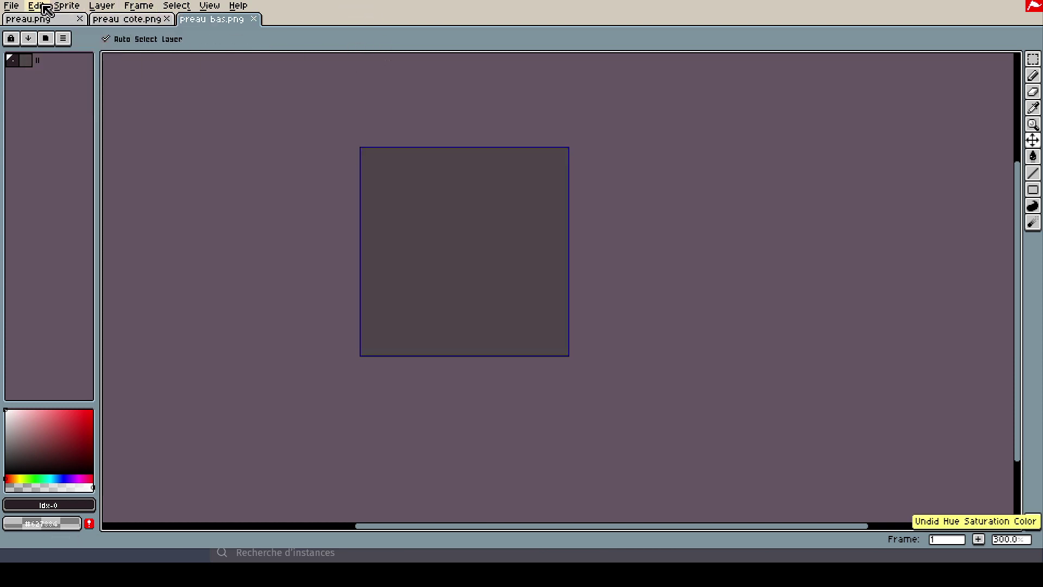
{"action": "left_click", "coordinate": [37, 6]}
{"action": "mouse_move", "coordinate": [153, 244]}
{"action": "left_click", "coordinate": [249, 245]}
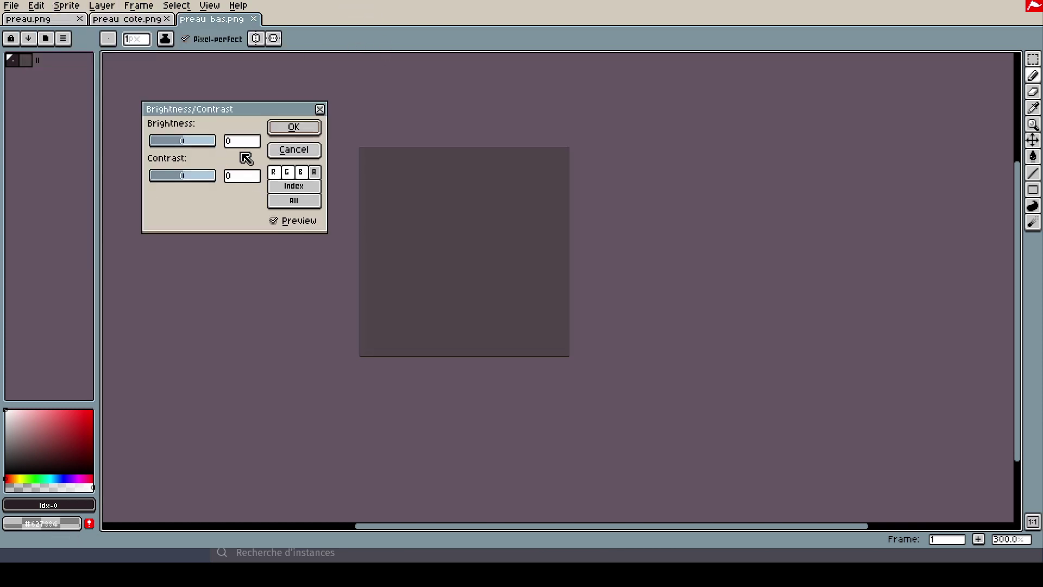
{"action": "left_click", "coordinate": [293, 149]}
Reduce the saturation of preau bas.png to a neutral grey with Hue/Saturation and save the file.
{"action": "left_click", "coordinate": [36, 5]}
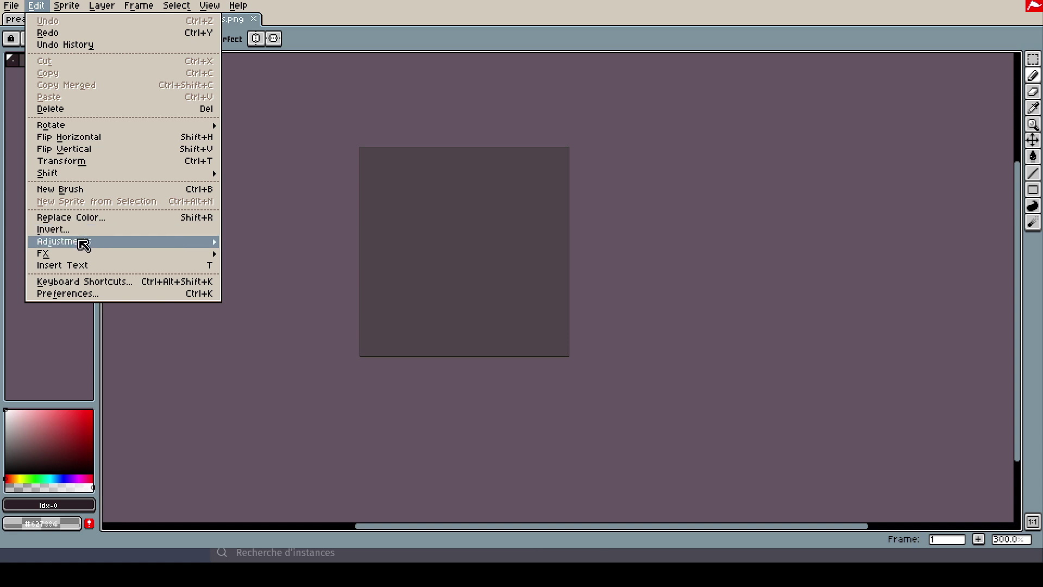
{"action": "mouse_move", "coordinate": [146, 248]}
{"action": "left_click", "coordinate": [266, 253]}
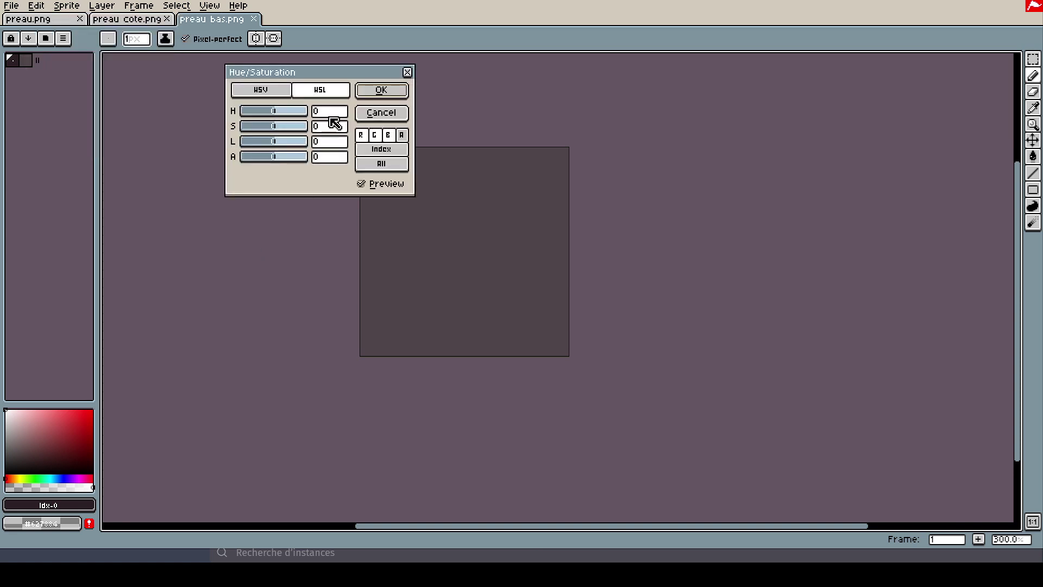
{"action": "left_click", "coordinate": [371, 95]}
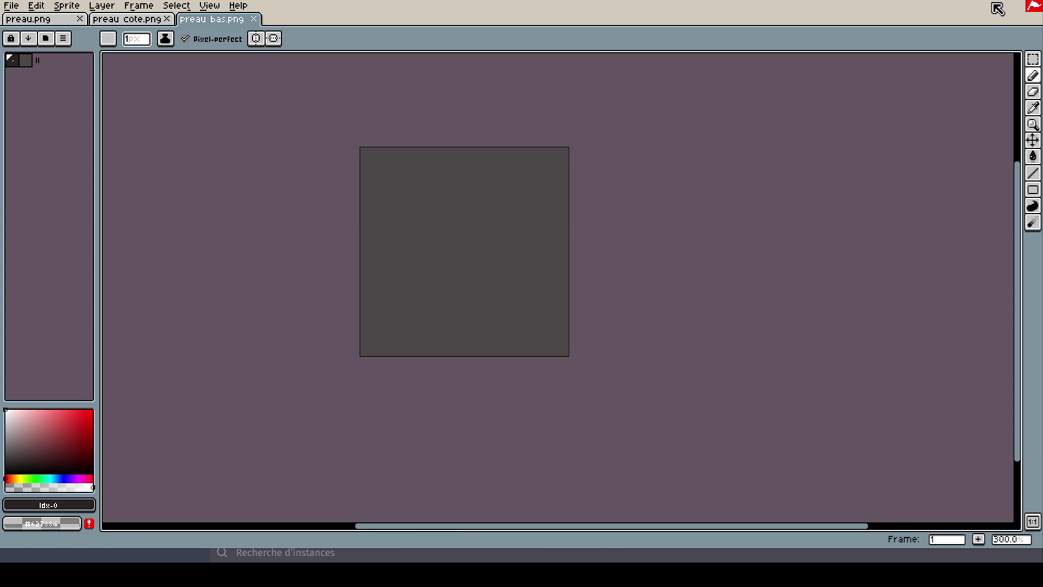
Switch to GDevelop, preview the game to check the shelter colours while moving around, and close the preview.
{"action": "left_click", "coordinate": [981, 1]}
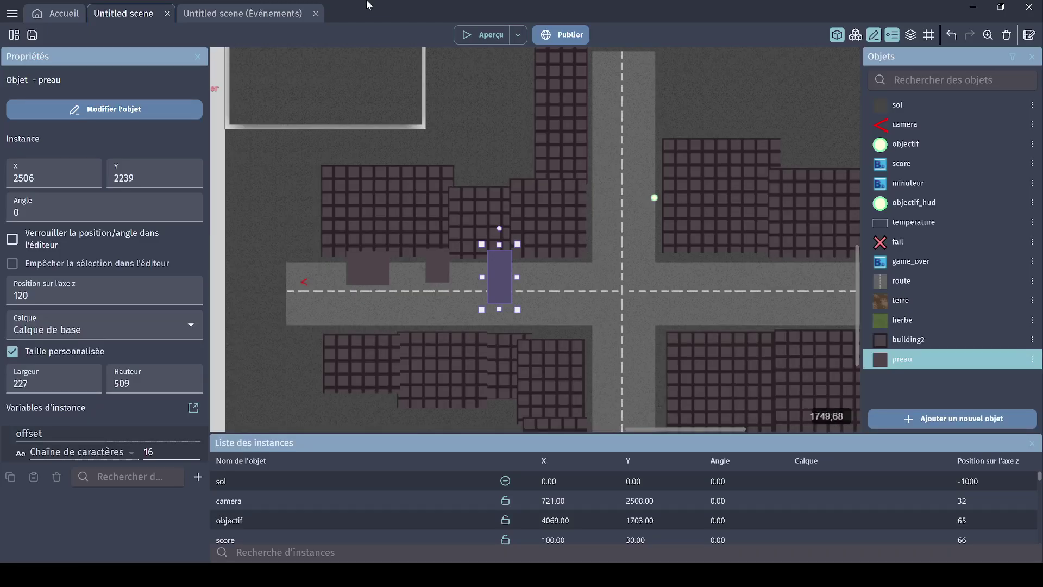
{"action": "left_click", "coordinate": [491, 35]}
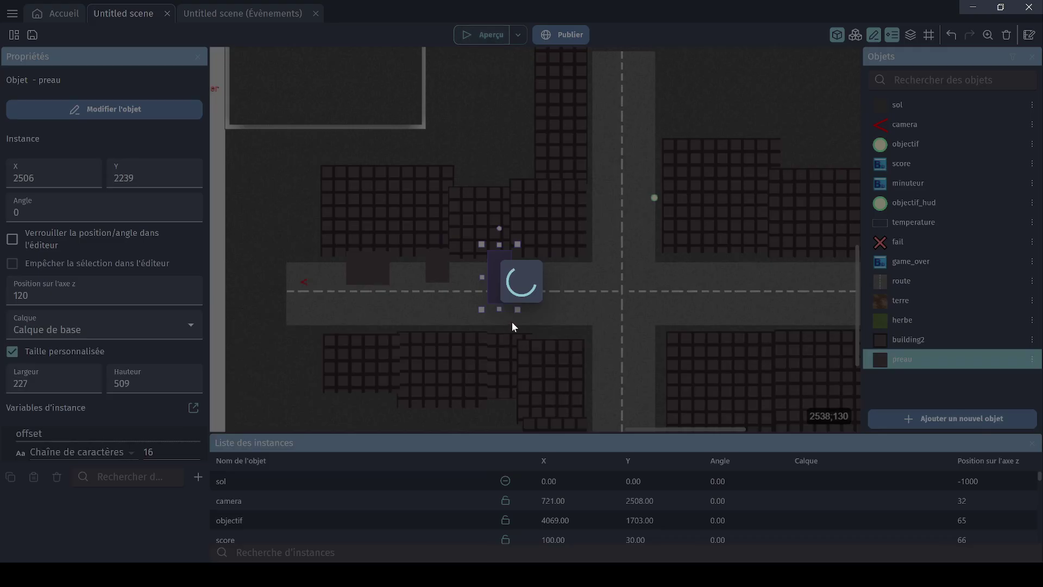
{"action": "key", "text": "z"}
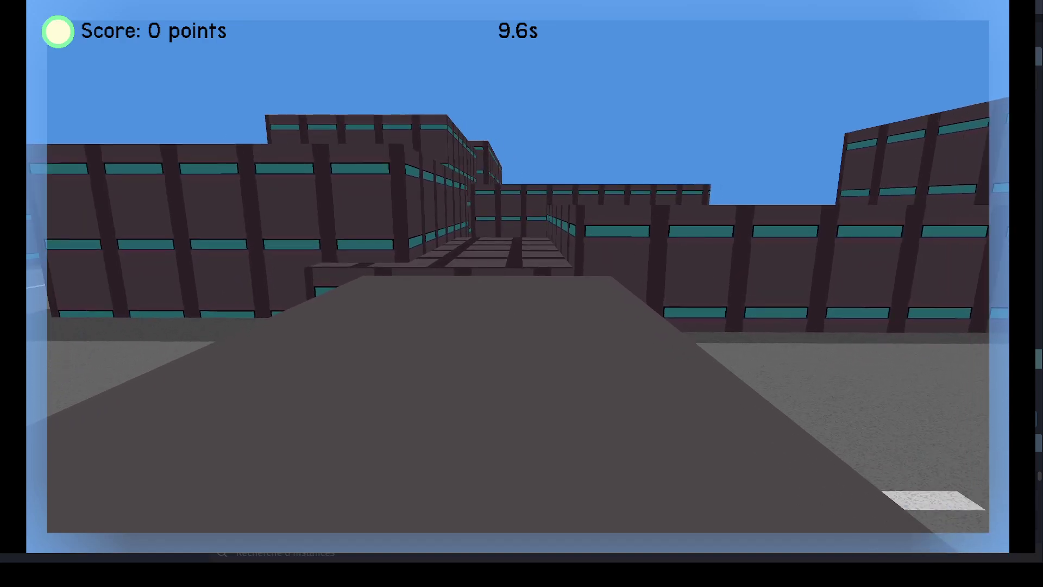
{"action": "key", "text": "alt+F4"}
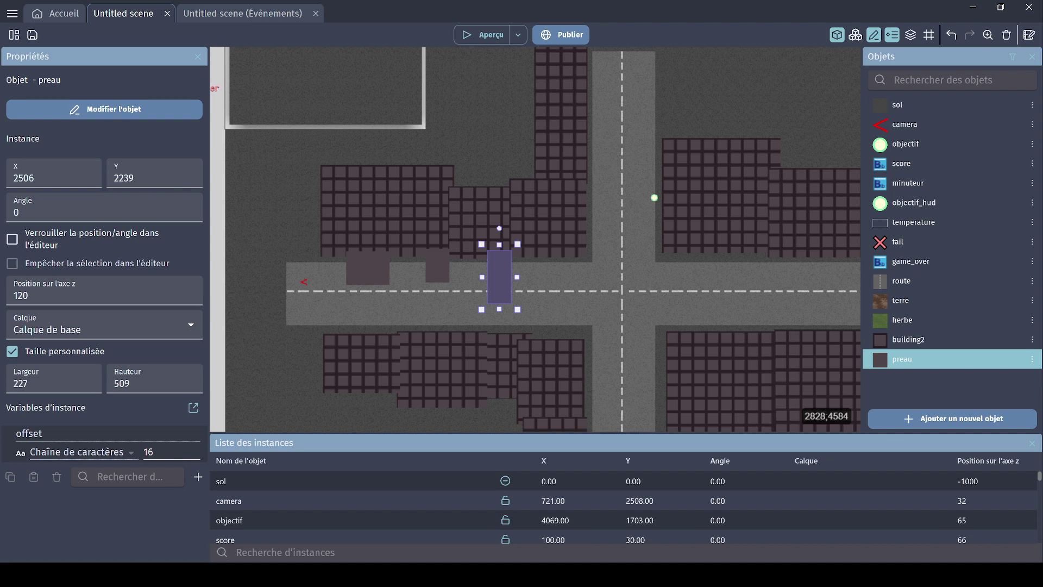
Switch back to Aseprite and try filling preau bas.png with a neutral grey using the Paint Bucket.
{"action": "key", "text": "alt+Tab"}
{"action": "scroll", "coordinate": [549, 282], "scroll_direction": "up", "scroll_amount": 3, "text": "shift"}
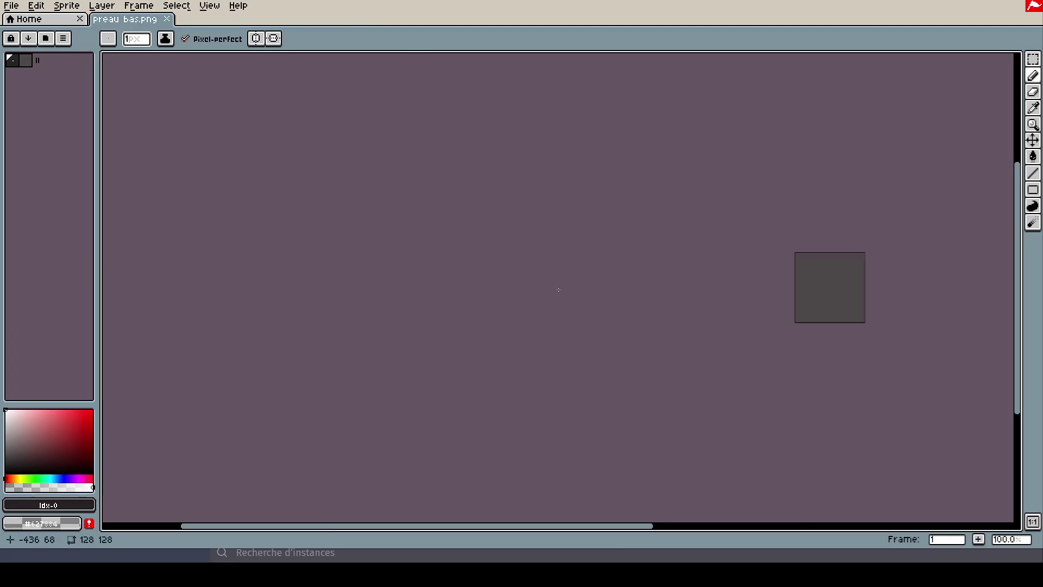
{"action": "middle_click_drag", "start_coordinate": [628, 284], "coordinate": [430, 299]}
{"action": "scroll", "coordinate": [637, 315], "scroll_direction": "up", "scroll_amount": 4}
{"action": "middle_click_drag", "start_coordinate": [629, 315], "coordinate": [602, 352]}
{"action": "left_click_drag", "start_coordinate": [24, 424], "coordinate": [5, 447]}
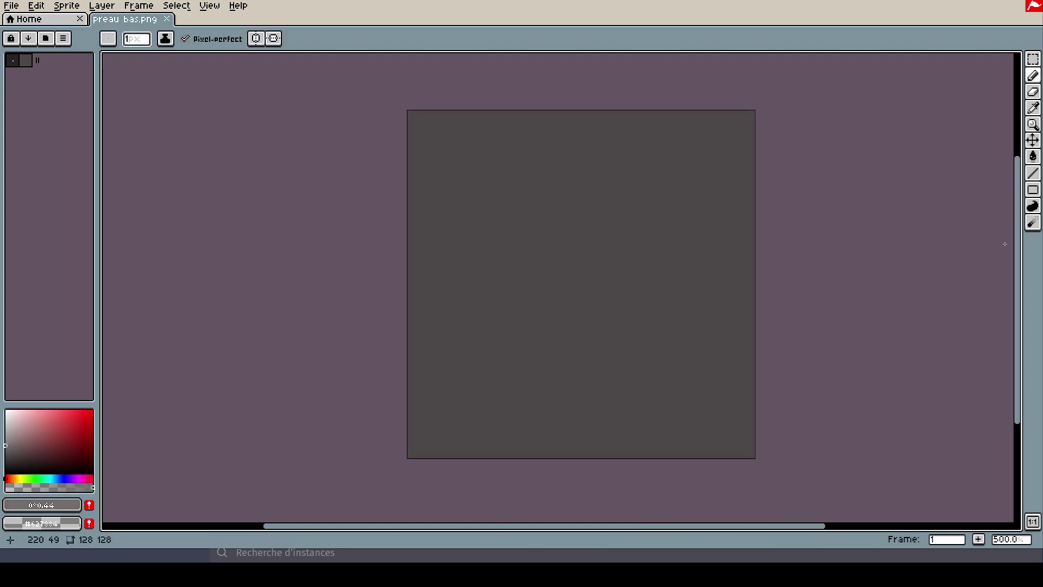
{"action": "left_click", "coordinate": [1033, 157]}
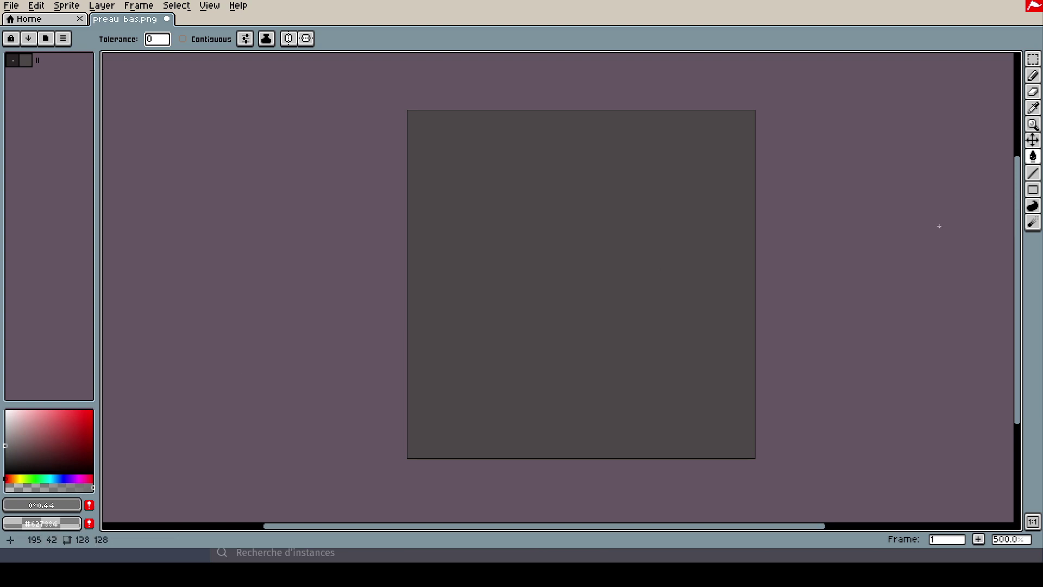
Try filling the whole preau bas.png sprite with a red test colour using the Paint Bucket.
{"action": "left_click", "coordinate": [1035, 125]}
{"action": "left_click", "coordinate": [1034, 79]}
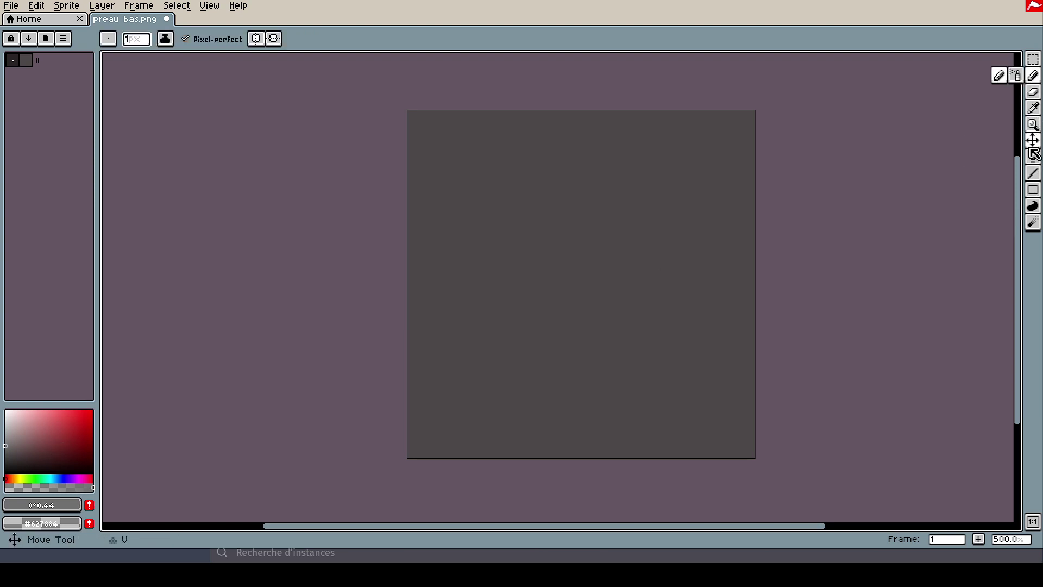
{"action": "left_click", "coordinate": [1032, 156]}
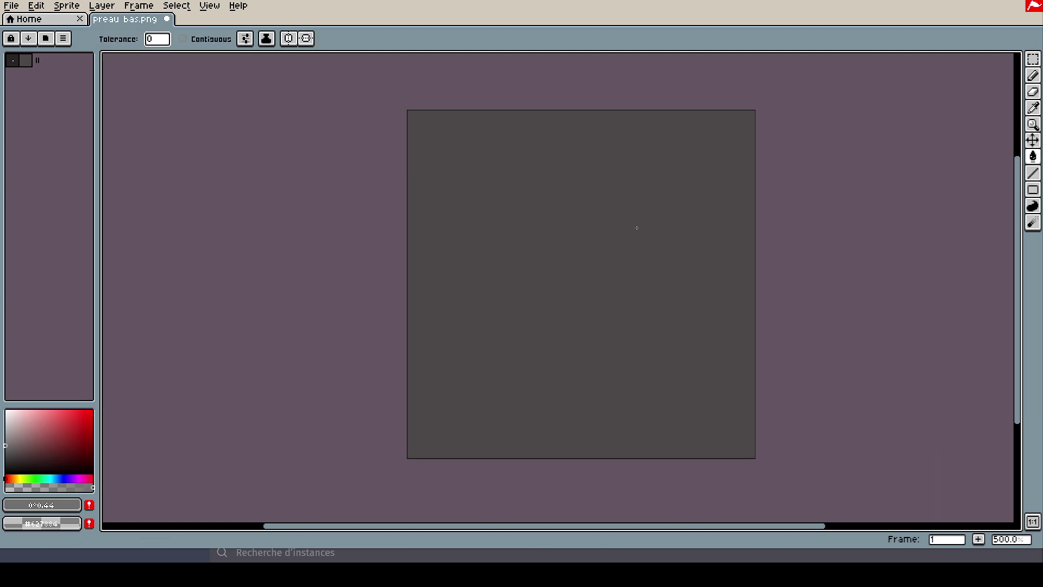
{"action": "left_click_drag", "start_coordinate": [50, 420], "coordinate": [65, 436]}
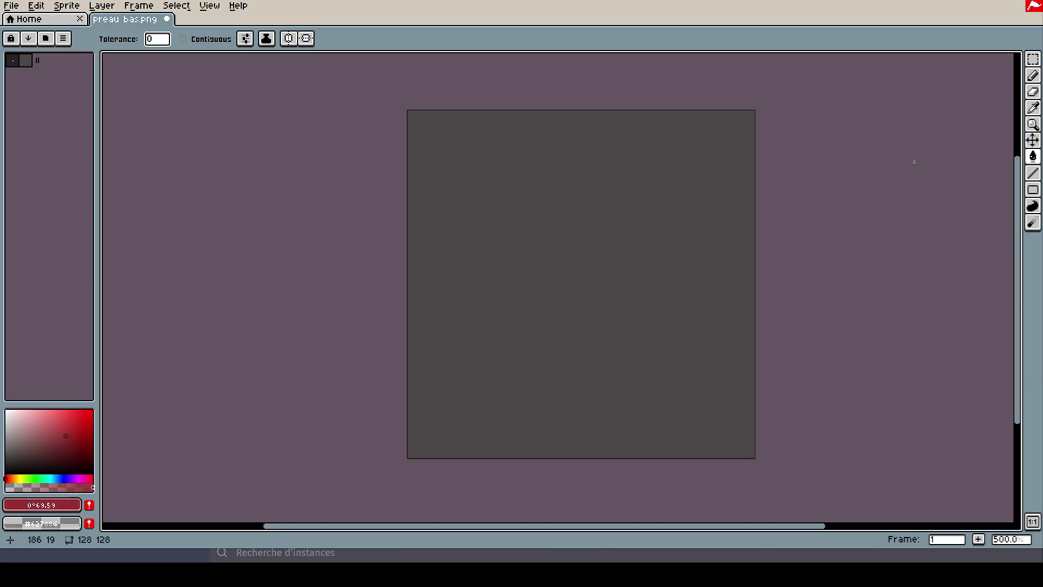
{"action": "key", "text": "ctrl+a"}
Convert the sprite to RGB colour mode and fill it with neutral grey at 32% brightness.
{"action": "left_click", "coordinate": [5, 453]}
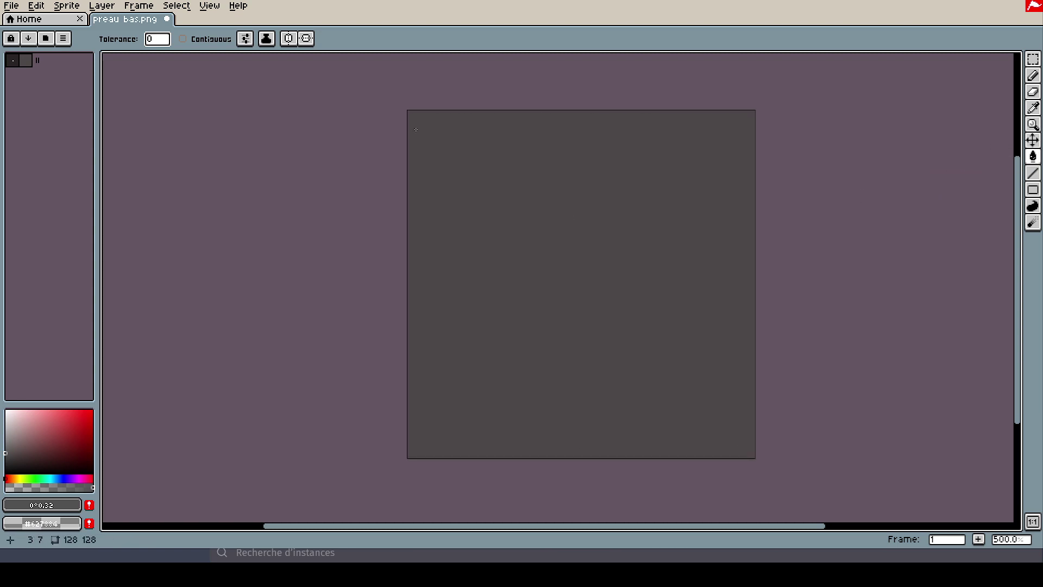
{"action": "middle_click_drag", "start_coordinate": [517, 220], "coordinate": [417, 225]}
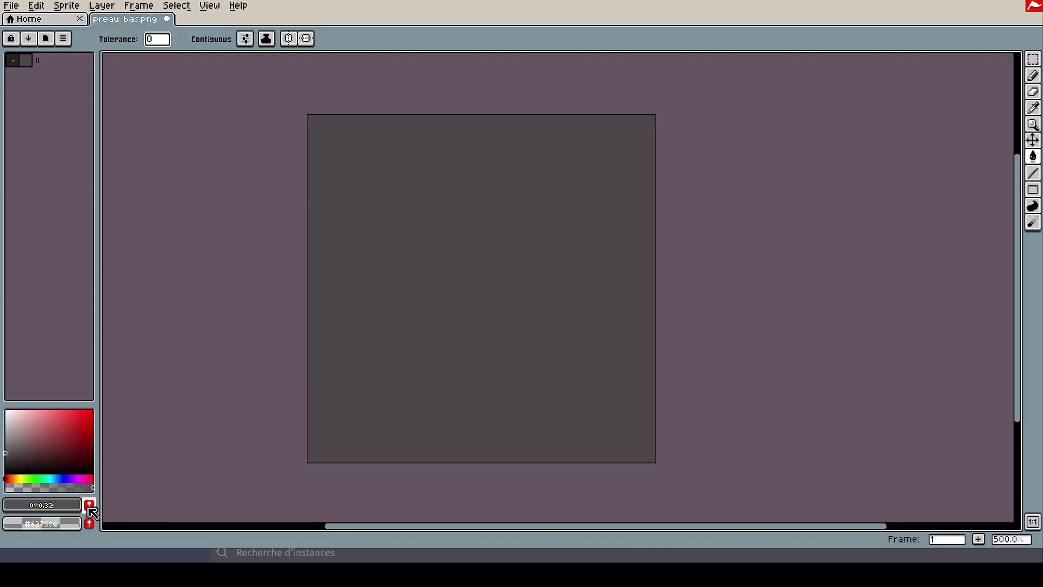
{"action": "left_click", "coordinate": [66, 5]}
{"action": "mouse_move", "coordinate": [89, 33]}
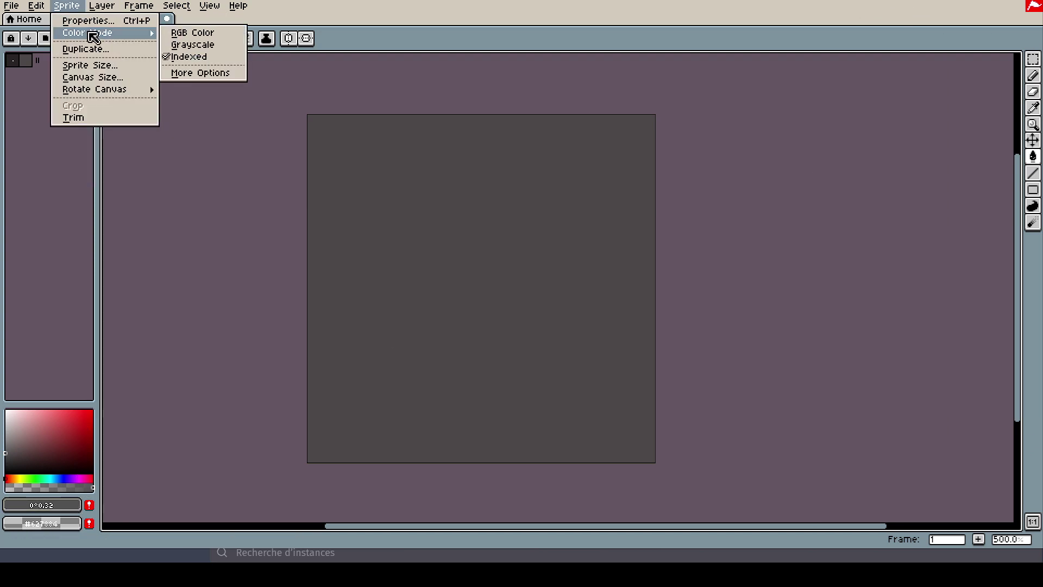
{"action": "left_click", "coordinate": [188, 34]}
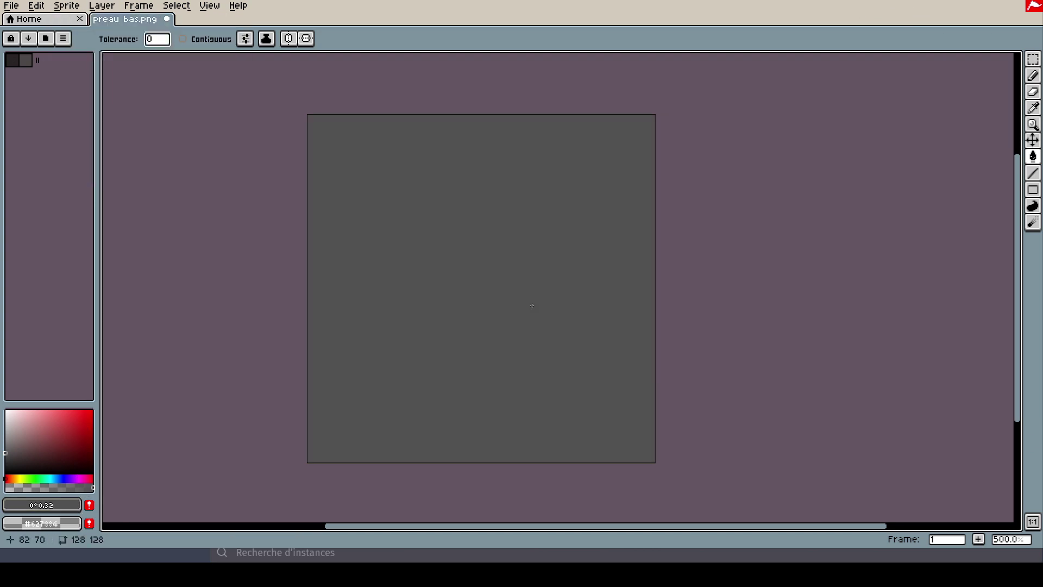
Show the timeline, test the Spray tool on the sprite in dark grey #3f3d3d, and undo the test stroke.
{"action": "key", "text": "Tab"}
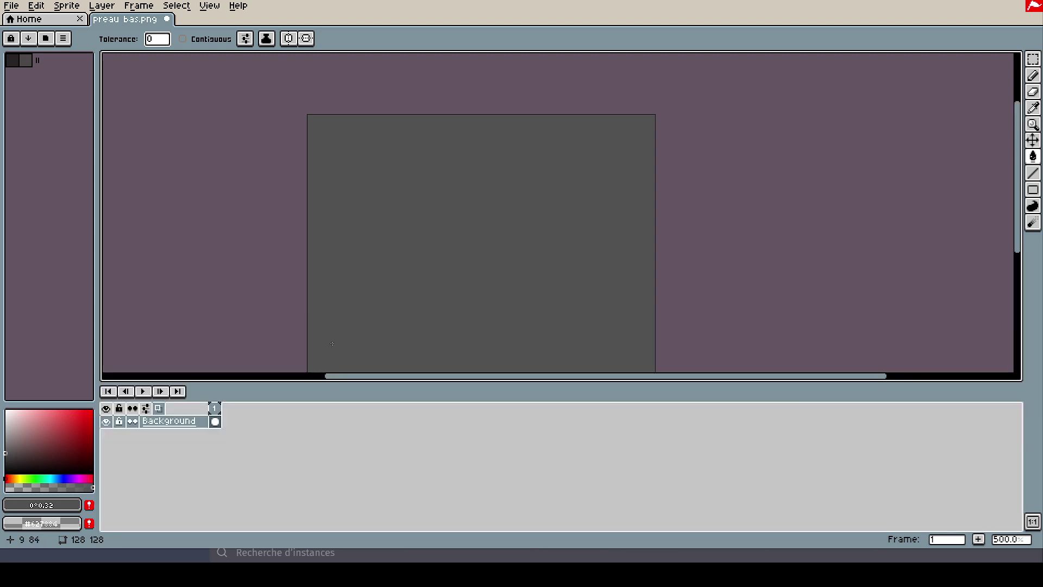
{"action": "right_click", "coordinate": [176, 423]}
{"action": "left_click", "coordinate": [192, 370]}
{"action": "left_click_drag", "start_coordinate": [41, 444], "coordinate": [9, 452]}
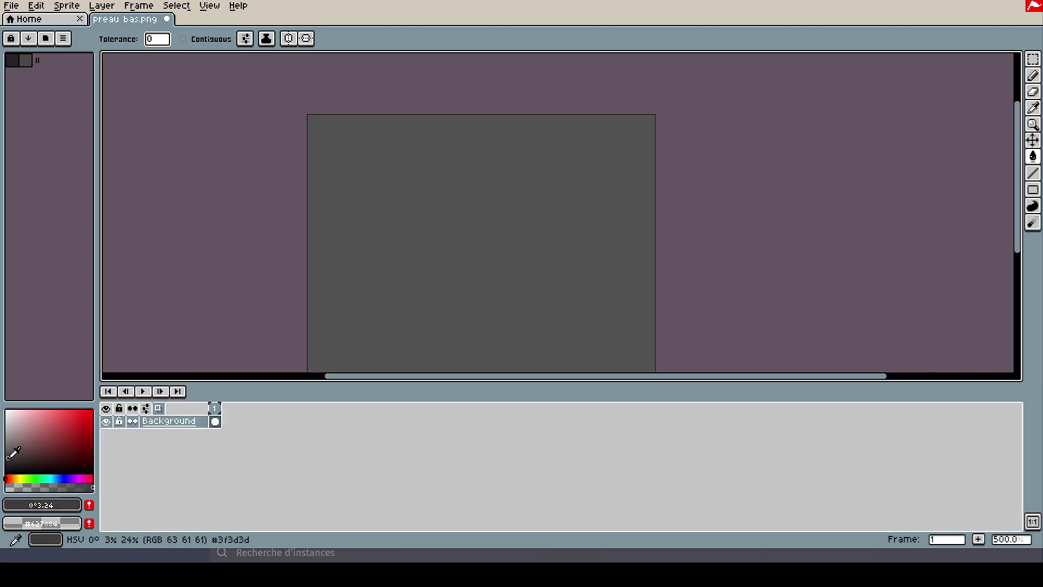
{"action": "left_click", "coordinate": [1033, 76]}
{"action": "left_click", "coordinate": [1017, 77]}
{"action": "left_click_drag", "start_coordinate": [520, 219], "coordinate": [429, 192]}
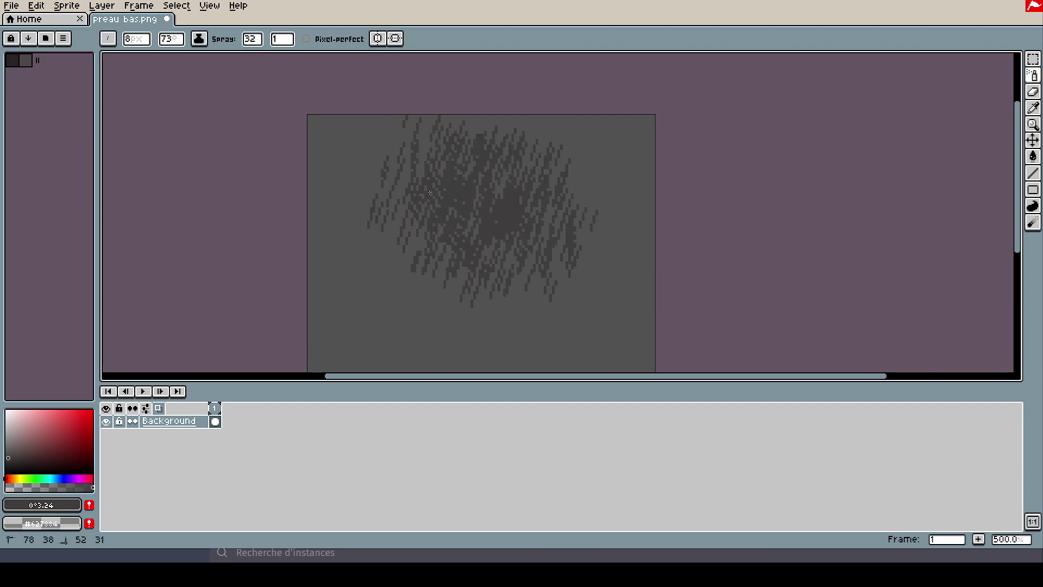
{"action": "key", "text": "ctrl+z"}
{"action": "scroll", "coordinate": [350, 175], "scroll_direction": "down", "scroll_amount": 1}
{"action": "middle_click_drag", "start_coordinate": [350, 174], "coordinate": [342, 87]}
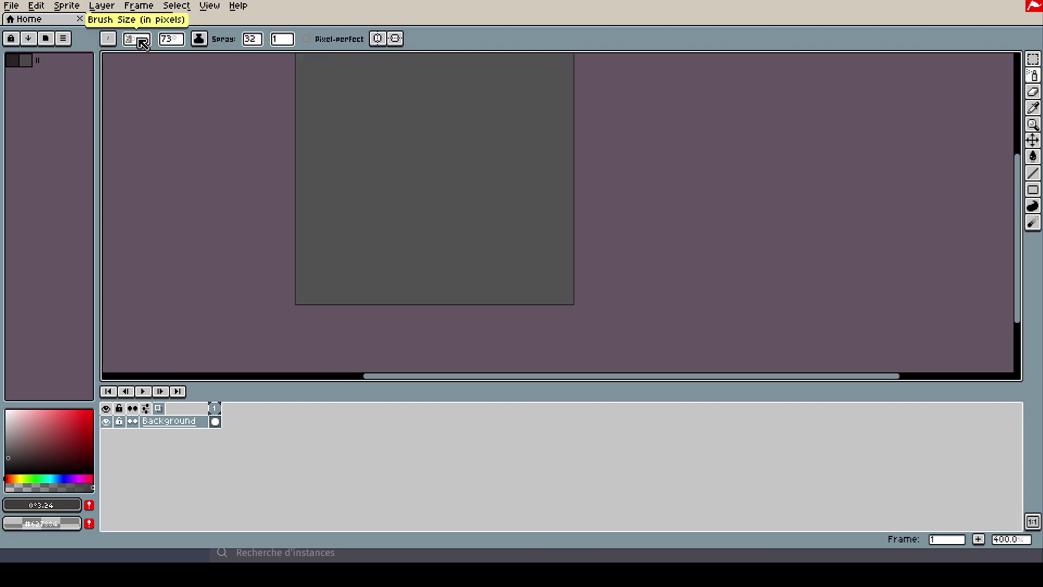
Reduce the spray brush size, test it across the sprite, and undo the sprayed marks.
{"action": "scroll", "coordinate": [138, 40], "scroll_direction": "down", "scroll_amount": 4}
{"action": "left_click_drag", "start_coordinate": [338, 111], "coordinate": [560, 188]}
{"action": "middle_click_drag", "start_coordinate": [336, 180], "coordinate": [367, 200]}
{"action": "scroll", "coordinate": [368, 194], "scroll_direction": "down", "scroll_amount": 2}
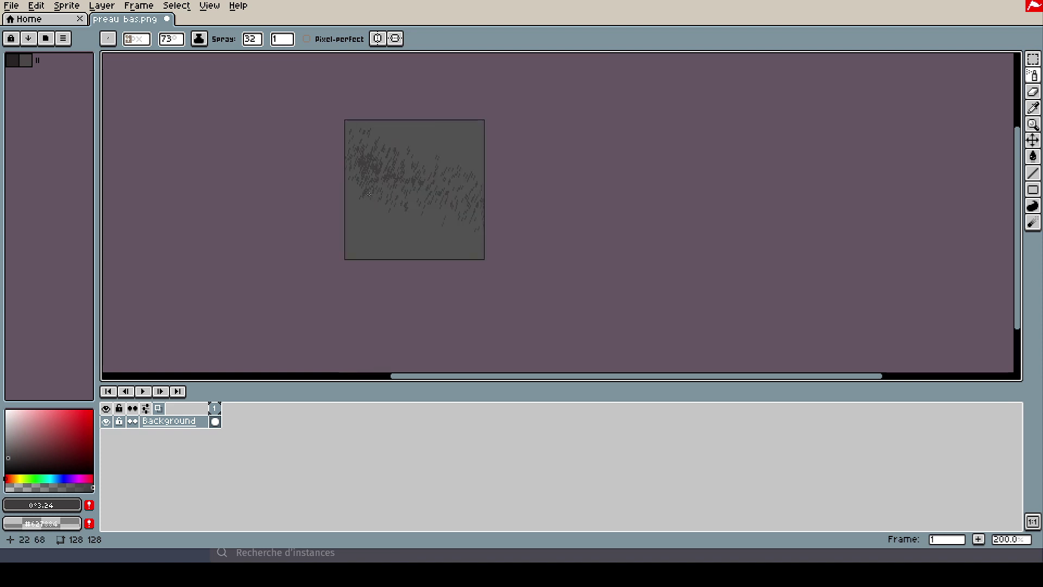
{"action": "left_click_drag", "start_coordinate": [369, 194], "coordinate": [328, 146], "text": "ctrl"}
{"action": "key", "text": "ctrl+z"}
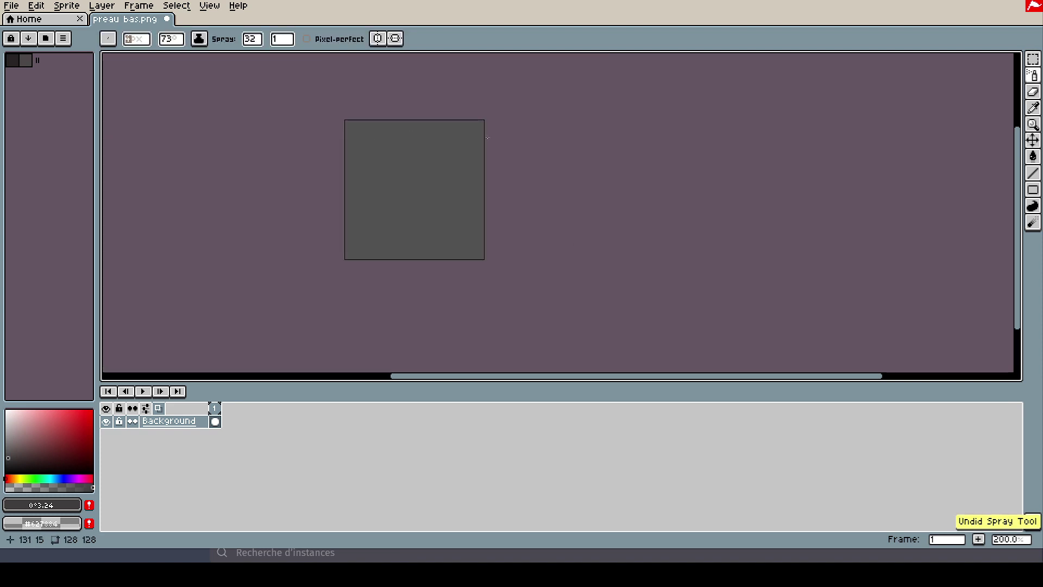
Turn on tiled mode in both axes for the sprite.
{"action": "left_click", "coordinate": [177, 7]}
{"action": "left_click", "coordinate": [210, 7]}
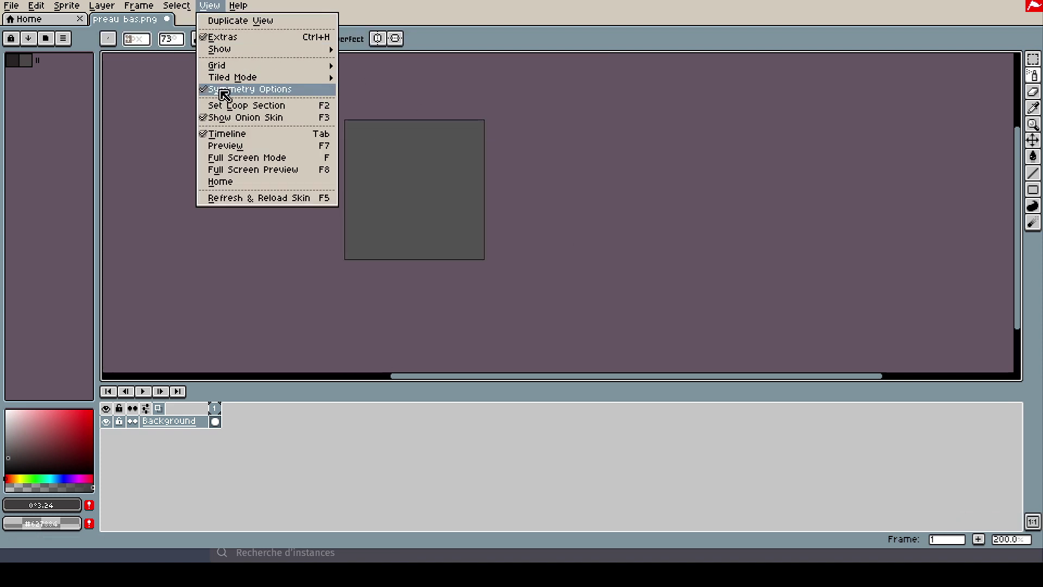
{"action": "mouse_move", "coordinate": [234, 78]}
{"action": "left_click", "coordinate": [391, 89]}
Spray a dark grey texture over the entire tiled sprite and save preau bas.png.
{"action": "scroll", "coordinate": [465, 160], "scroll_direction": "down", "scroll_amount": 1}
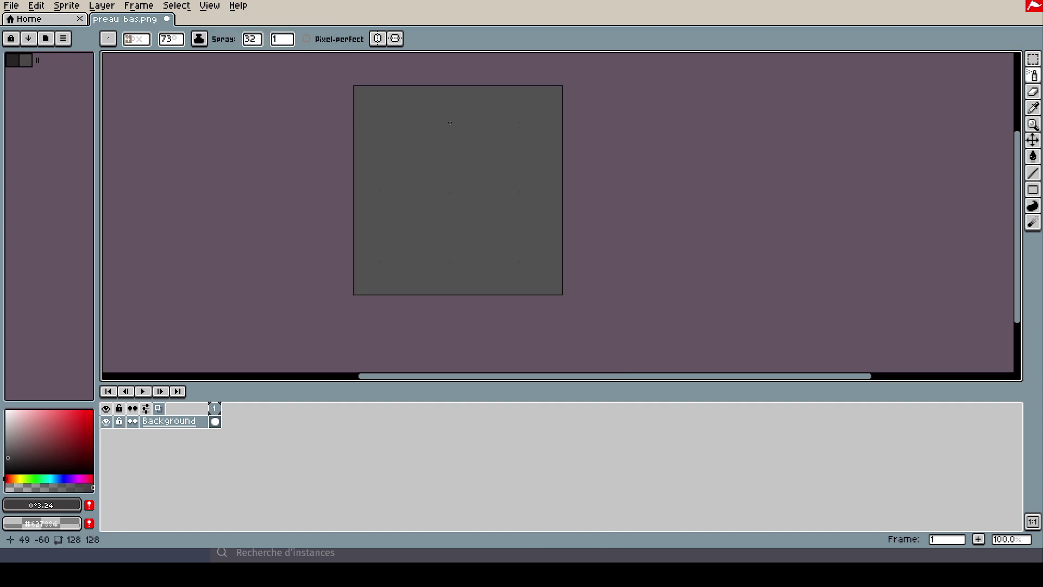
{"action": "left_click_drag", "start_coordinate": [465, 160], "coordinate": [465, 160]}
{"action": "scroll", "coordinate": [462, 184], "scroll_direction": "up", "scroll_amount": 1}
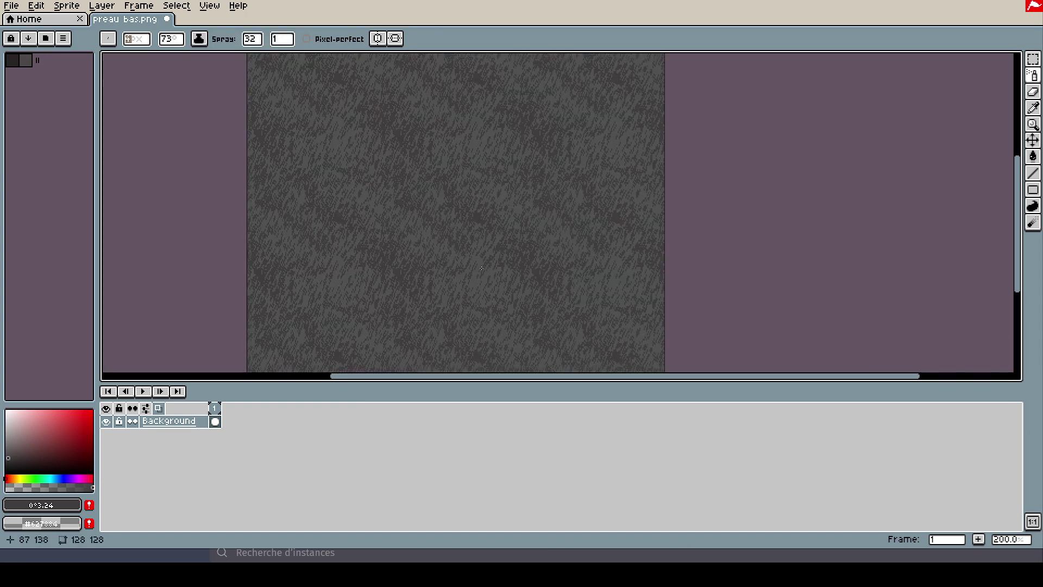
{"action": "scroll", "coordinate": [381, 162], "scroll_direction": "down", "scroll_amount": 2}
{"action": "scroll", "coordinate": [433, 215], "scroll_direction": "up", "scroll_amount": 1}
{"action": "key", "text": "ctrl+s"}
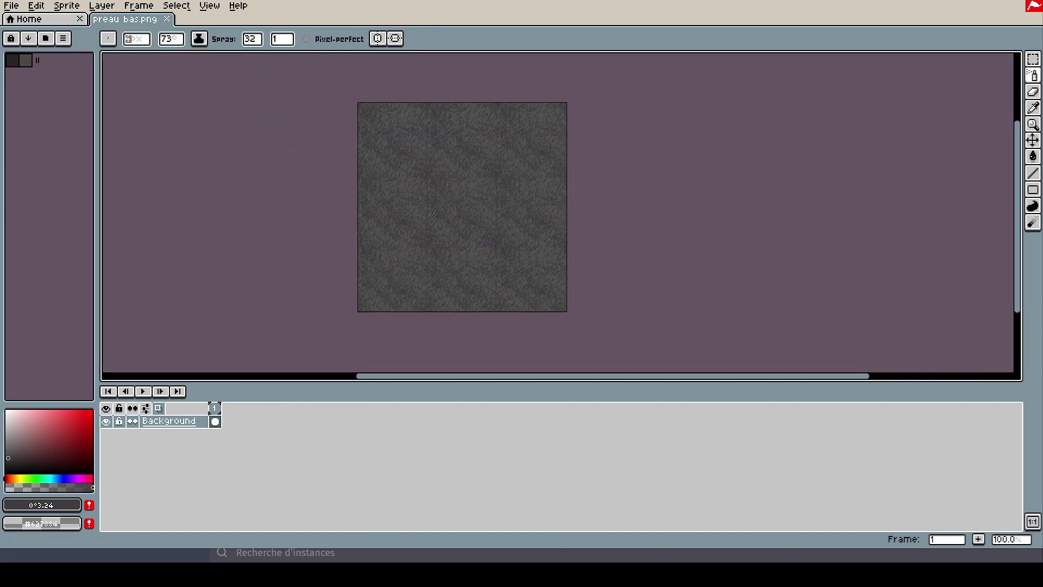
Switch to GDevelop, preview the game to inspect the textured shelter roofs while moving around, and close the preview.
{"action": "left_click", "coordinate": [971, 7]}
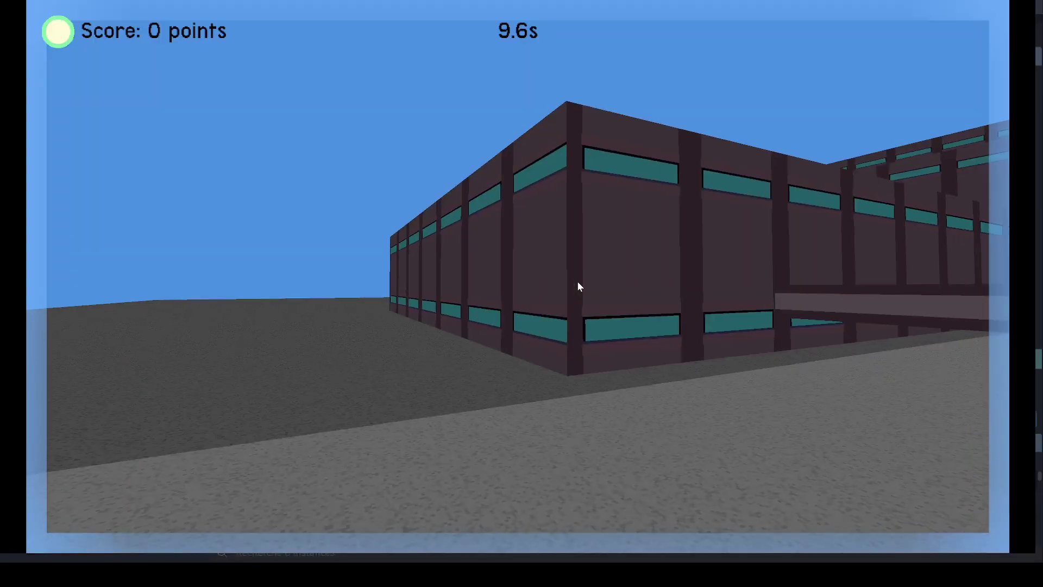
{"action": "left_click", "coordinate": [577, 282]}
{"action": "key", "text": "z"}
{"action": "key", "text": "space"}
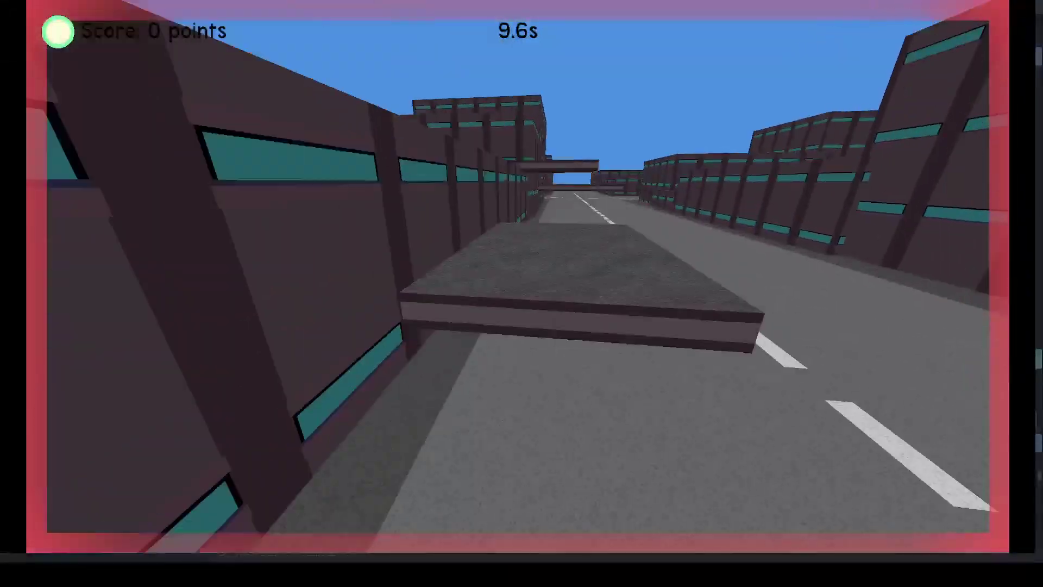
{"action": "key", "text": "d"}
{"action": "key", "text": "space"}
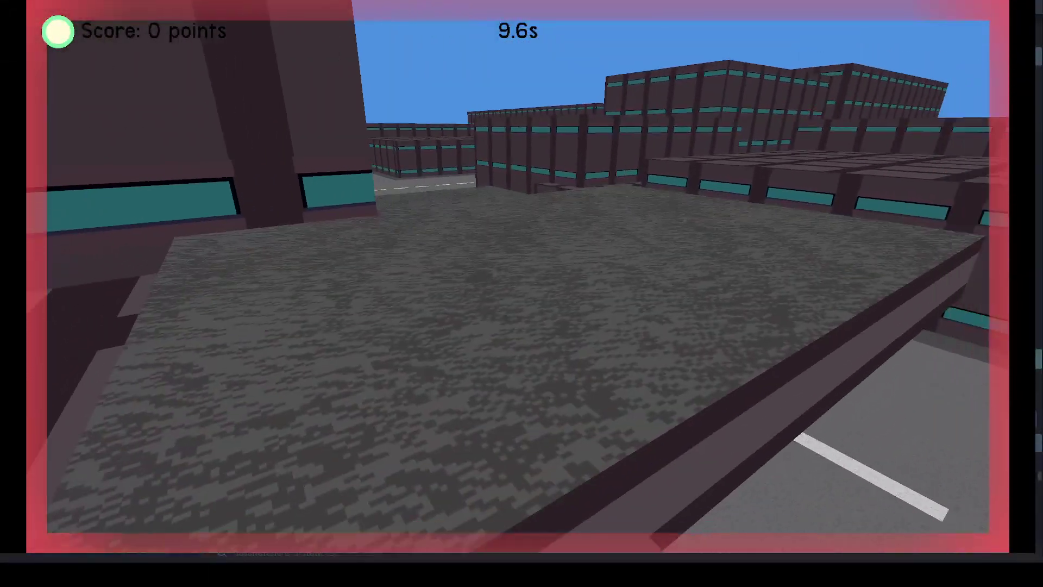
{"action": "key", "text": "space"}
{"action": "key", "text": "z"}
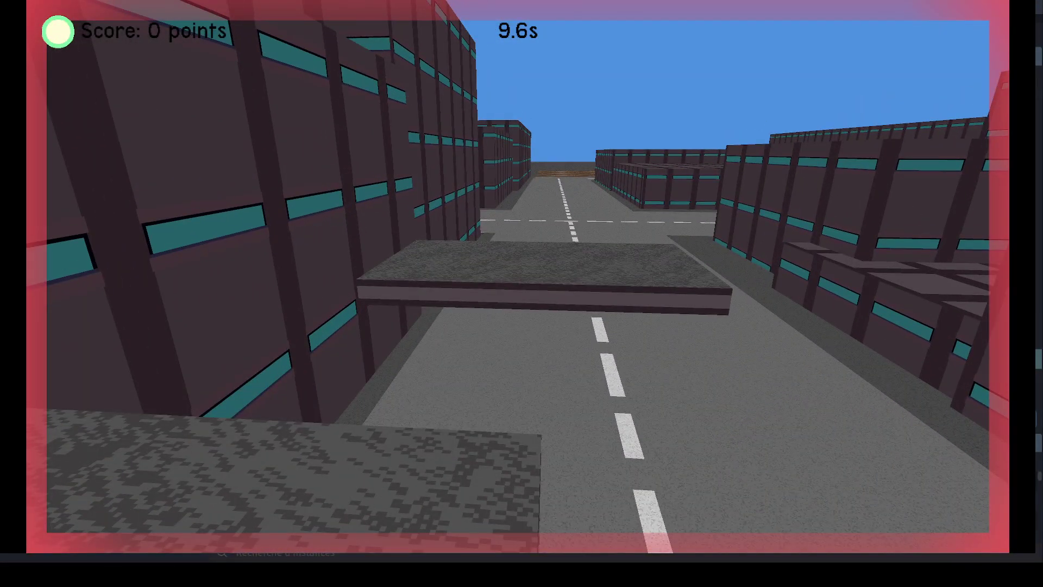
{"action": "key", "text": "alt+F4"}
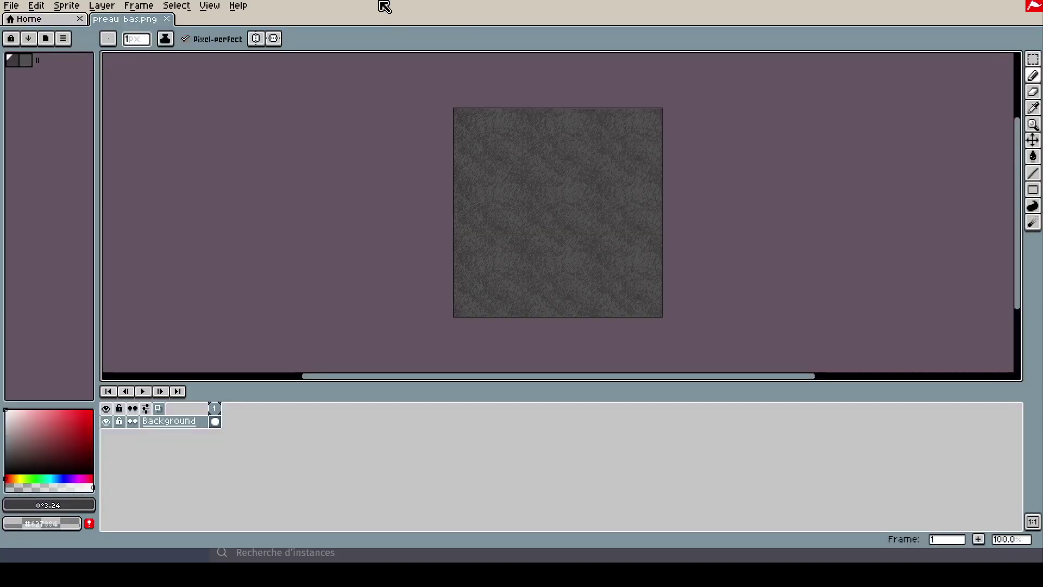
{"action": "middle_click_drag", "start_coordinate": [493, 163], "coordinate": [447, 185]}
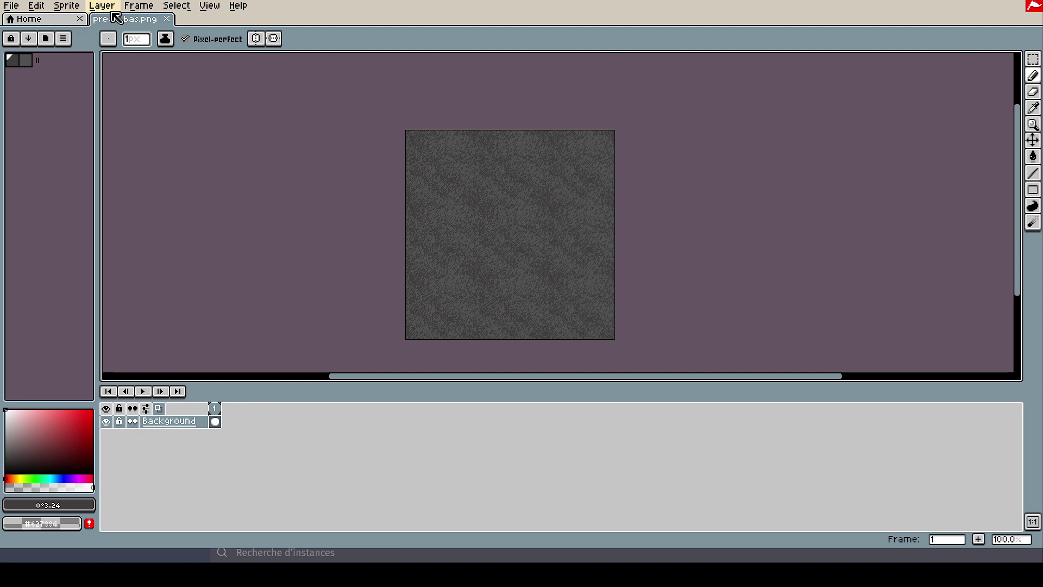
{"action": "left_click", "coordinate": [102, 6]}
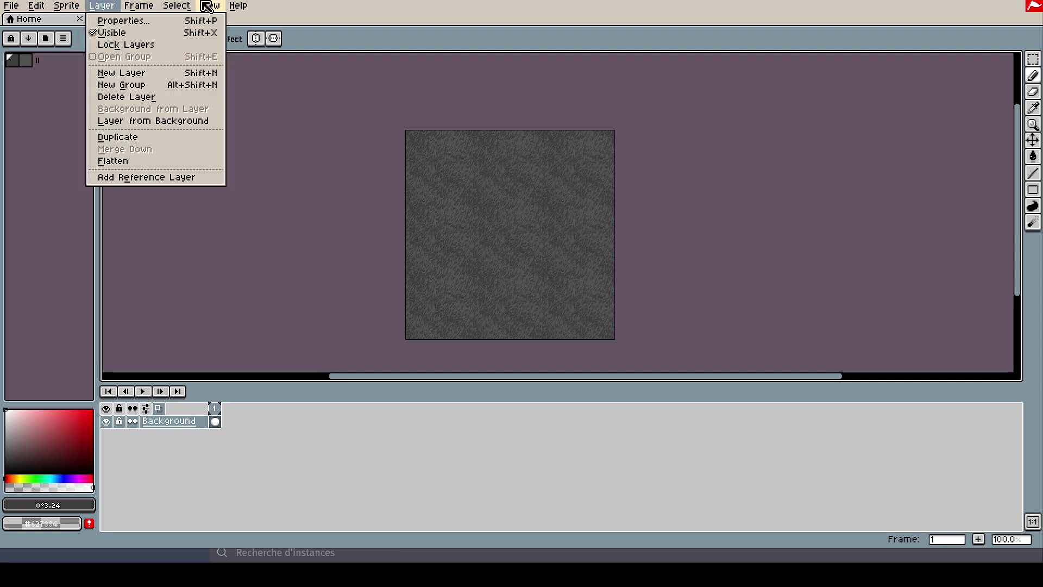
{"action": "left_click", "coordinate": [428, 33]}
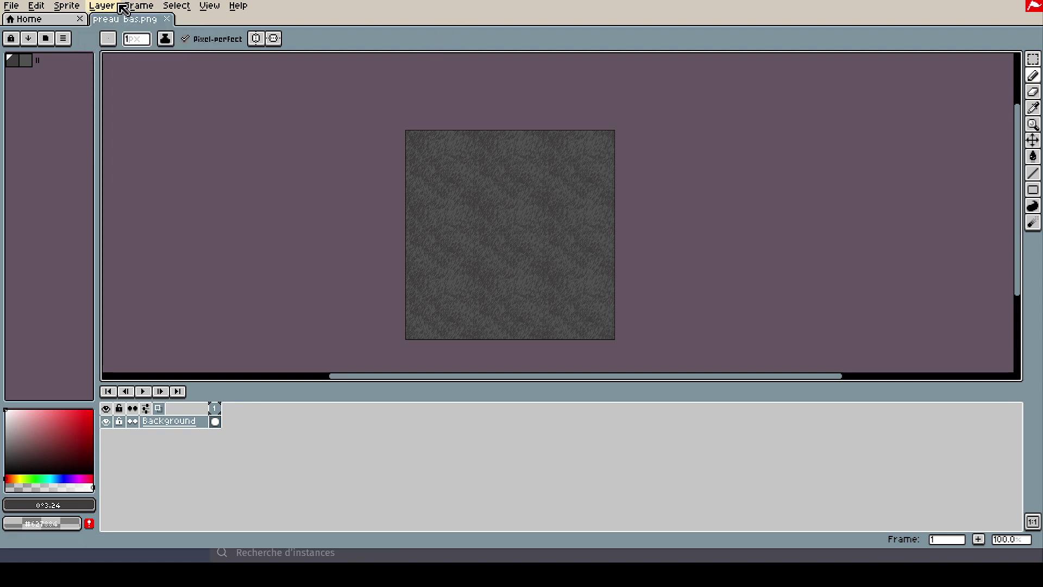
{"action": "left_click", "coordinate": [57, 8]}
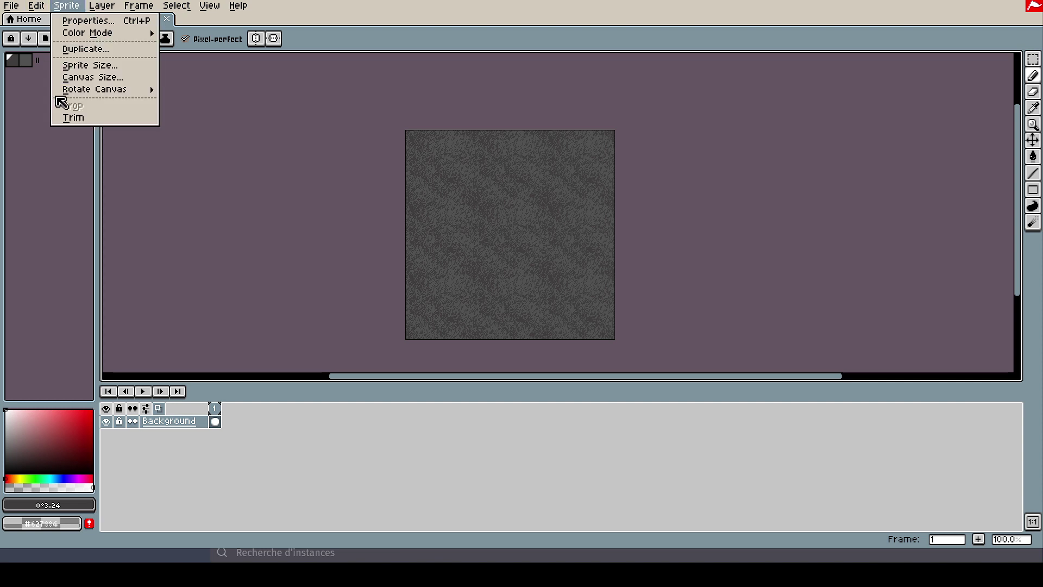
{"action": "mouse_move", "coordinate": [42, 7]}
{"action": "mouse_move", "coordinate": [77, 246]}
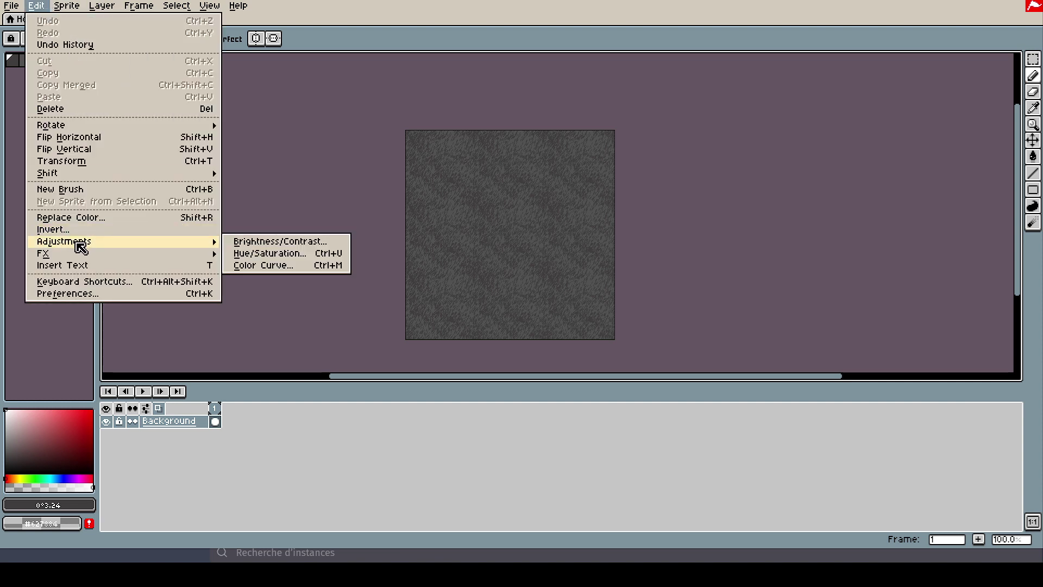
{"action": "mouse_move", "coordinate": [106, 256]}
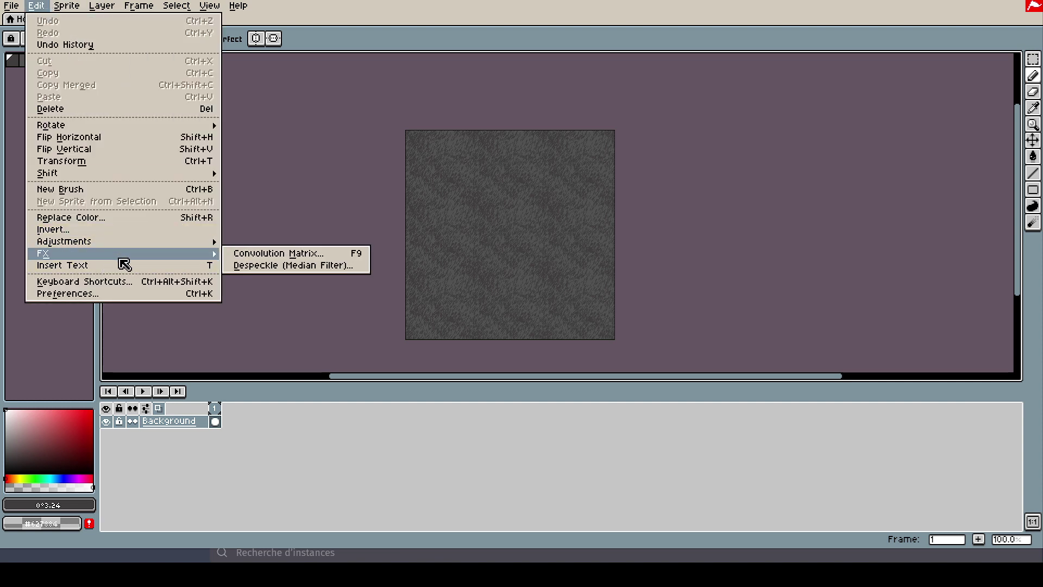
{"action": "left_click", "coordinate": [102, 230]}
{"action": "left_click", "coordinate": [198, 114]}
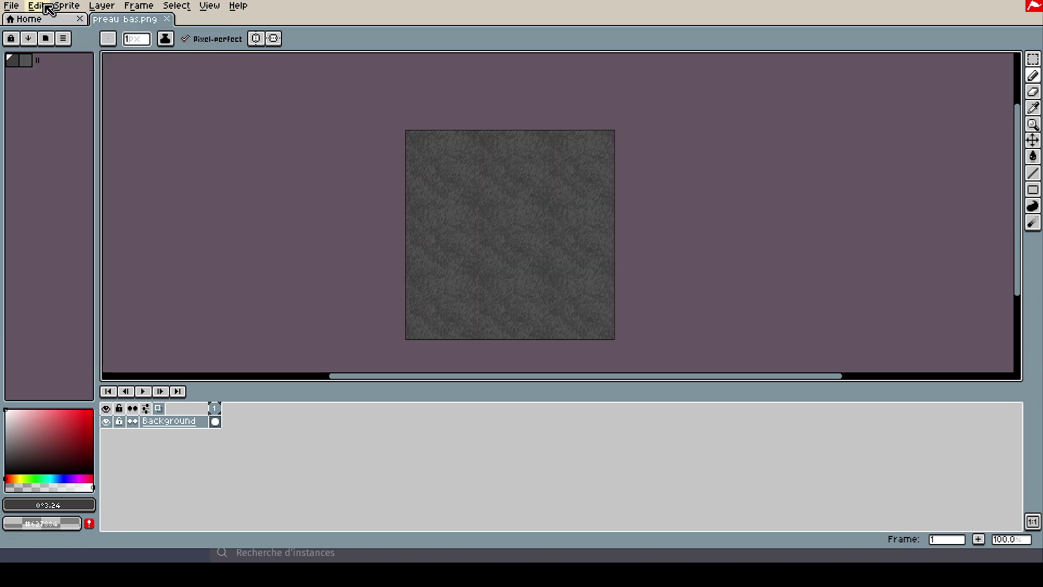
Lower the contrast of preau bas.png to -54 with Brightness/Contrast.
{"action": "left_click", "coordinate": [37, 6]}
{"action": "mouse_move", "coordinate": [109, 243]}
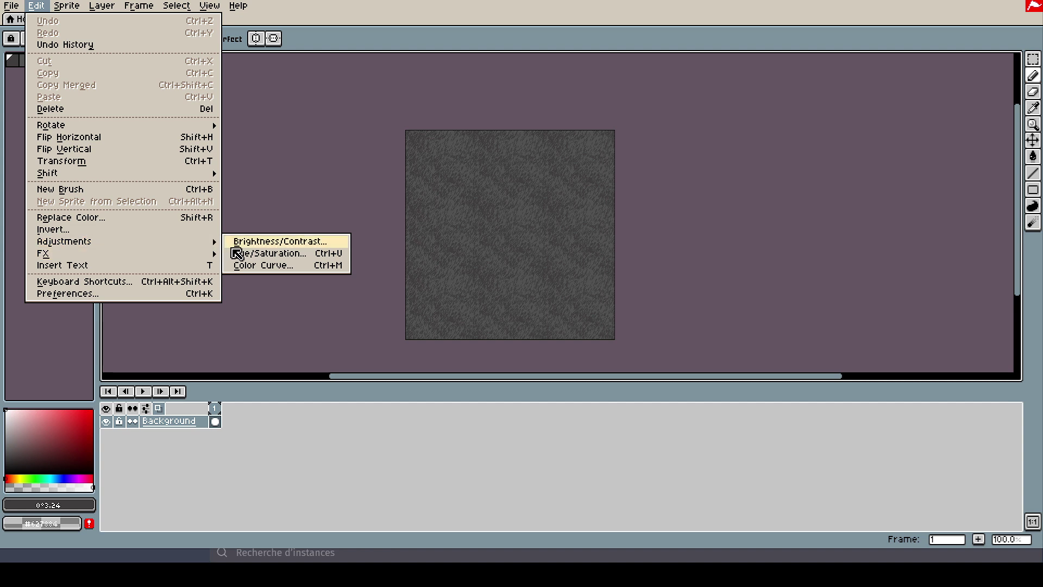
{"action": "left_click", "coordinate": [282, 241]}
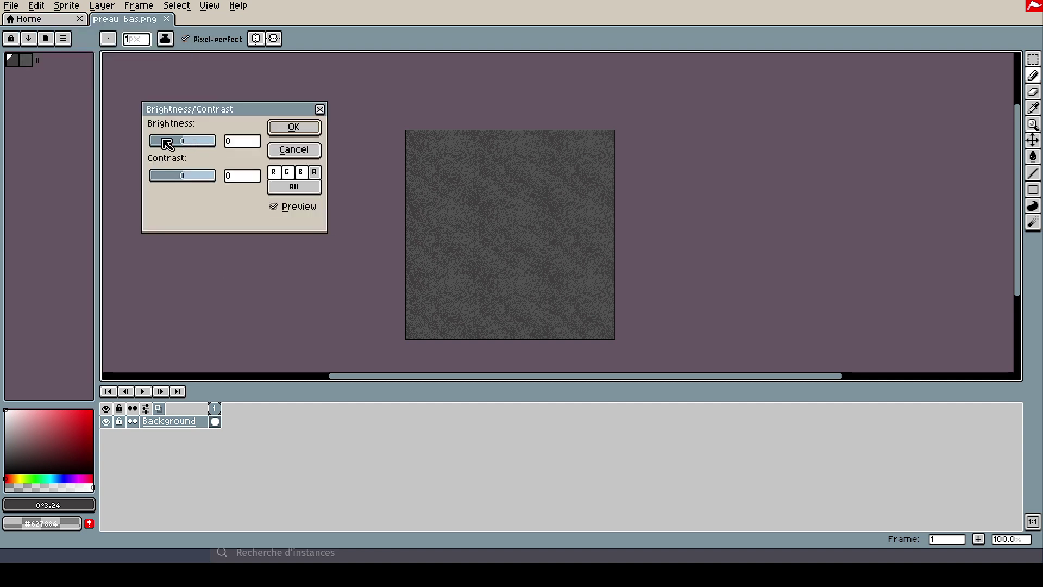
{"action": "mouse_move", "coordinate": [173, 178]}
{"action": "left_mouse_down"}
{"action": "mouse_move", "coordinate": [163, 180]}
{"action": "mouse_move", "coordinate": [172, 181]}
{"action": "left_mouse_up"}
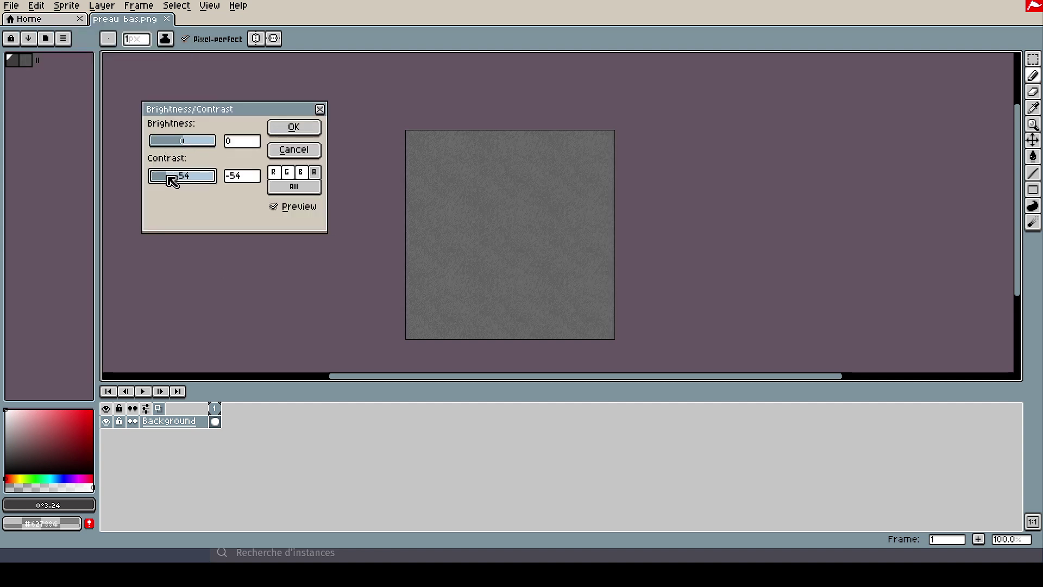
{"action": "left_click", "coordinate": [274, 128]}
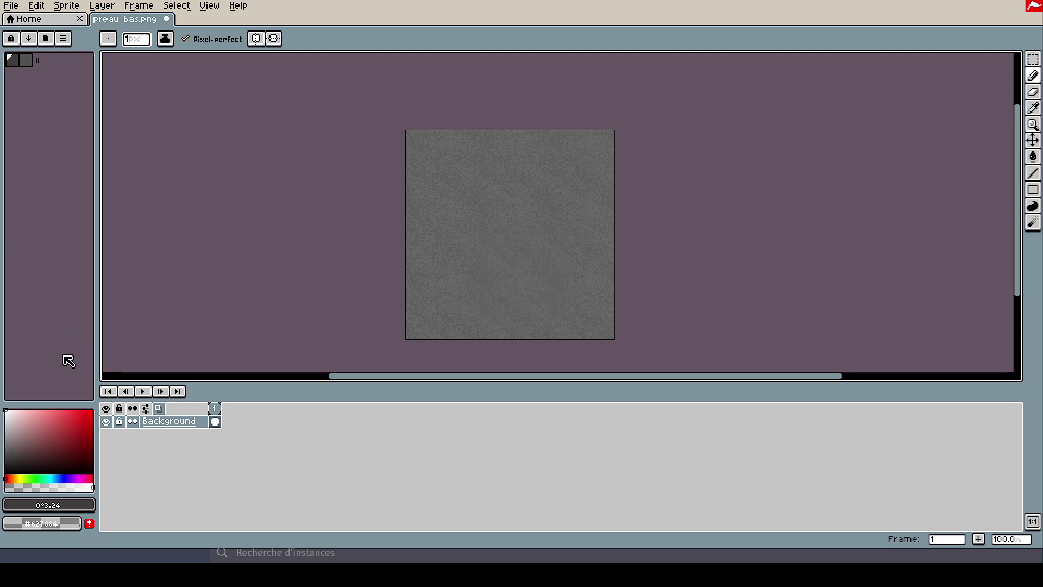
Recolour the darker grey pixels of the whole texture in preau bas.png with a blue-grey of HSV 200°, 11%, 38% using a non-contiguous Paint Bucket fill.
{"action": "left_click", "coordinate": [1033, 158]}
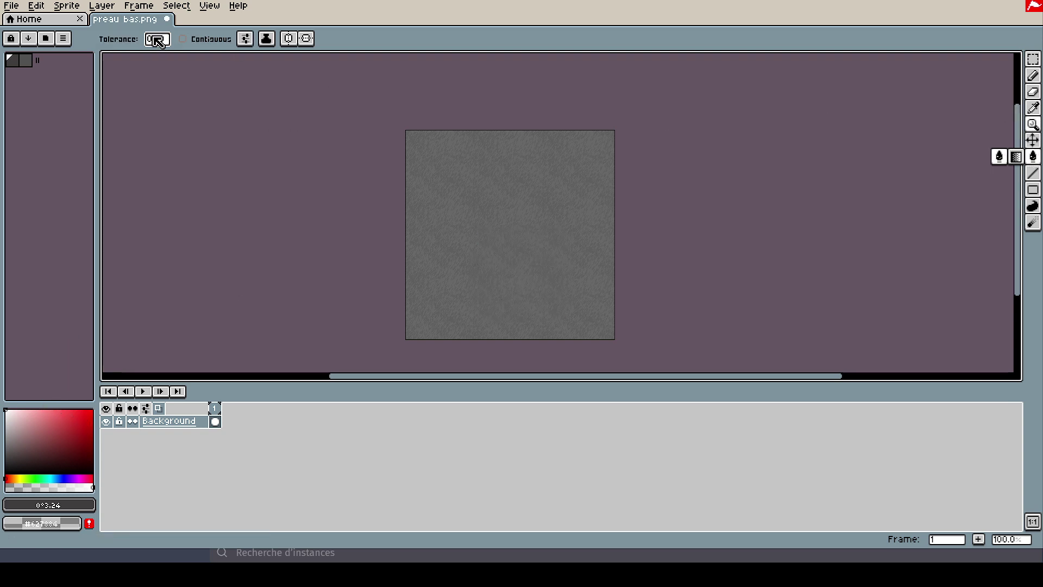
{"action": "scroll", "coordinate": [211, 83], "scroll_direction": "up", "scroll_amount": 3, "text": "shift"}
{"action": "scroll", "coordinate": [530, 122], "scroll_direction": "down", "scroll_amount": 3, "text": "shift"}
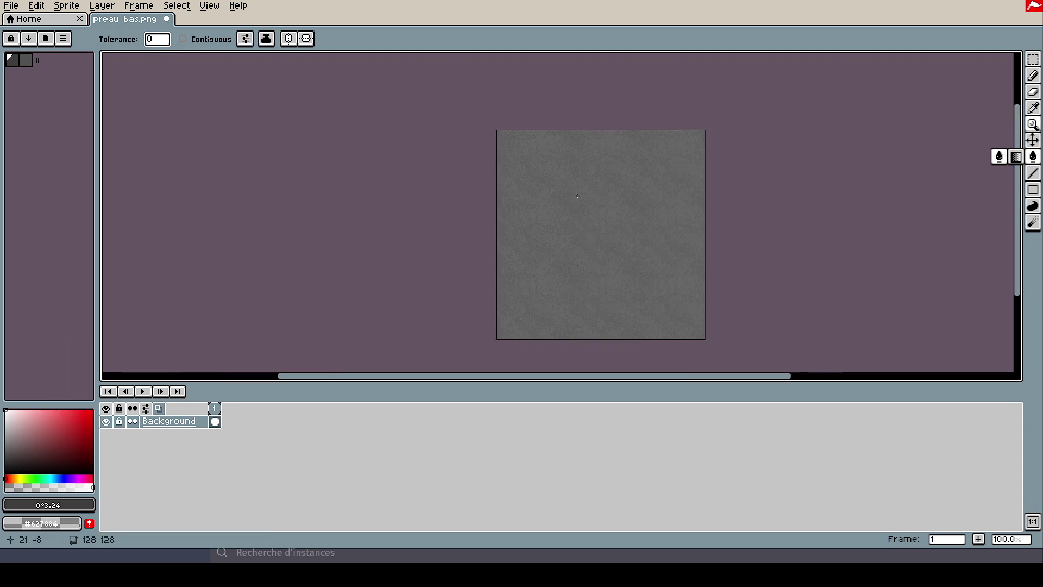
{"action": "left_click", "coordinate": [507, 220], "text": "alt"}
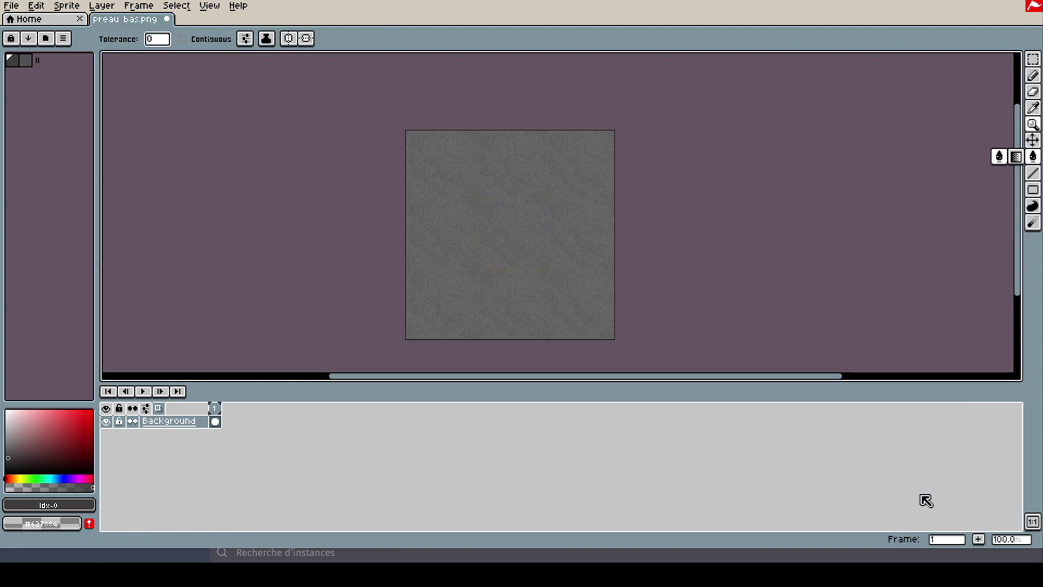
{"action": "scroll", "coordinate": [554, 277], "scroll_direction": "up", "scroll_amount": 3}
{"action": "key", "text": "alt"}
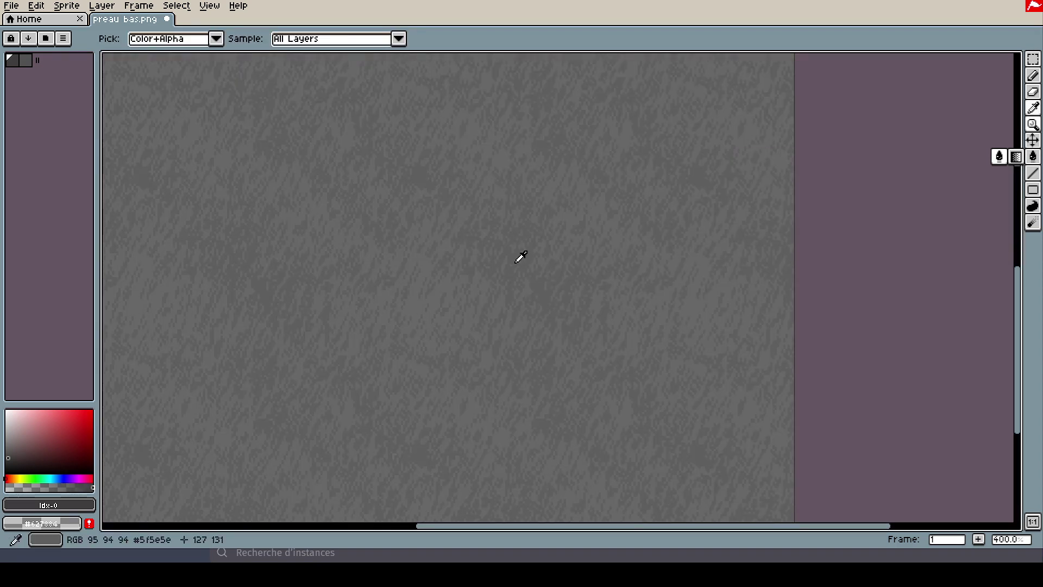
{"action": "left_click", "coordinate": [526, 255], "text": "alt"}
{"action": "scroll", "coordinate": [140, 379], "scroll_direction": "down", "scroll_amount": 1}
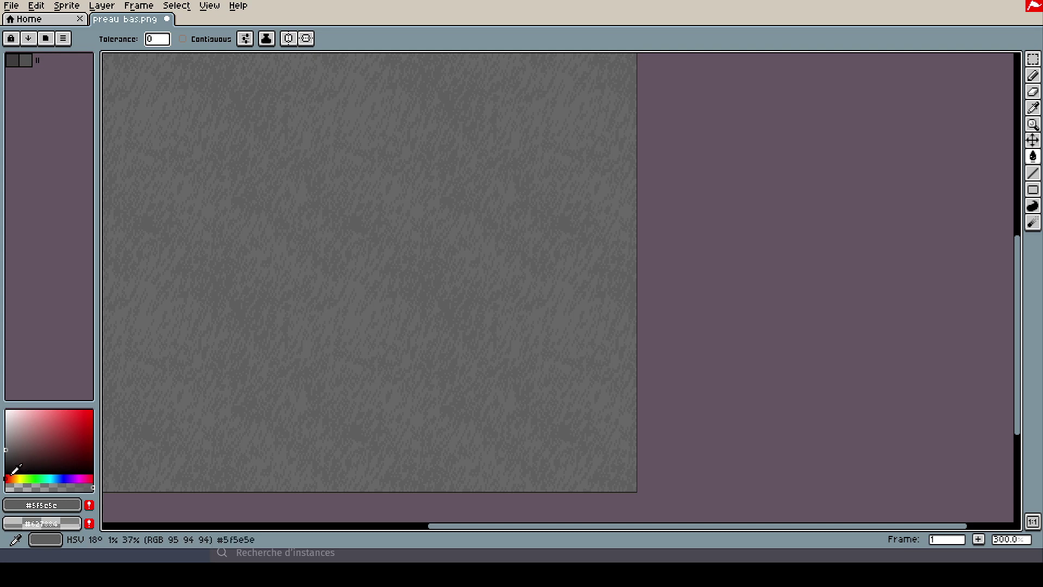
{"action": "left_click_drag", "start_coordinate": [13, 472], "coordinate": [52, 478]}
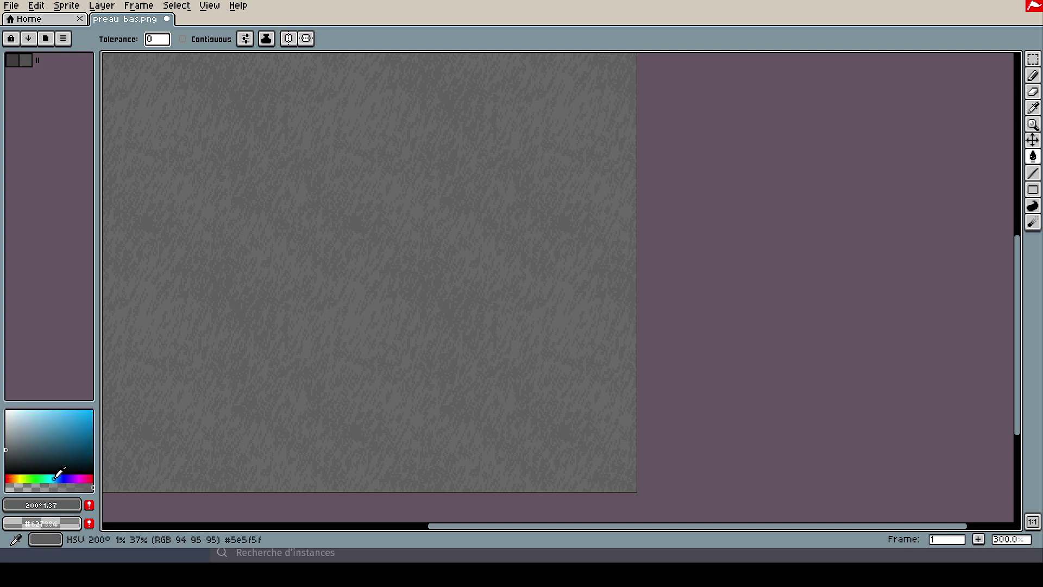
{"action": "left_click", "coordinate": [11, 448]}
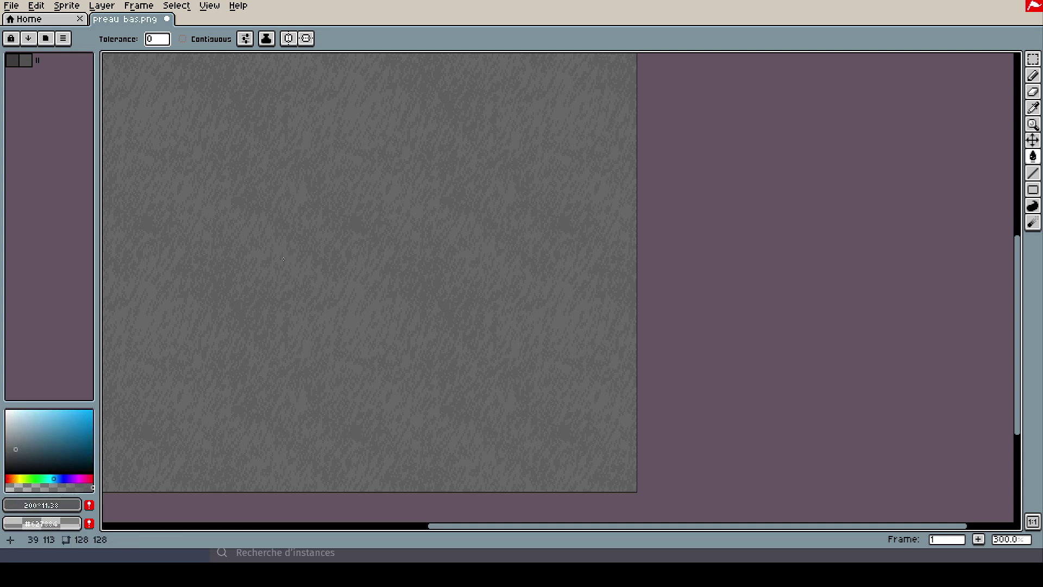
{"action": "left_click", "coordinate": [283, 258]}
{"action": "key", "text": "ctrl+z"}
{"action": "left_click", "coordinate": [239, 202]}
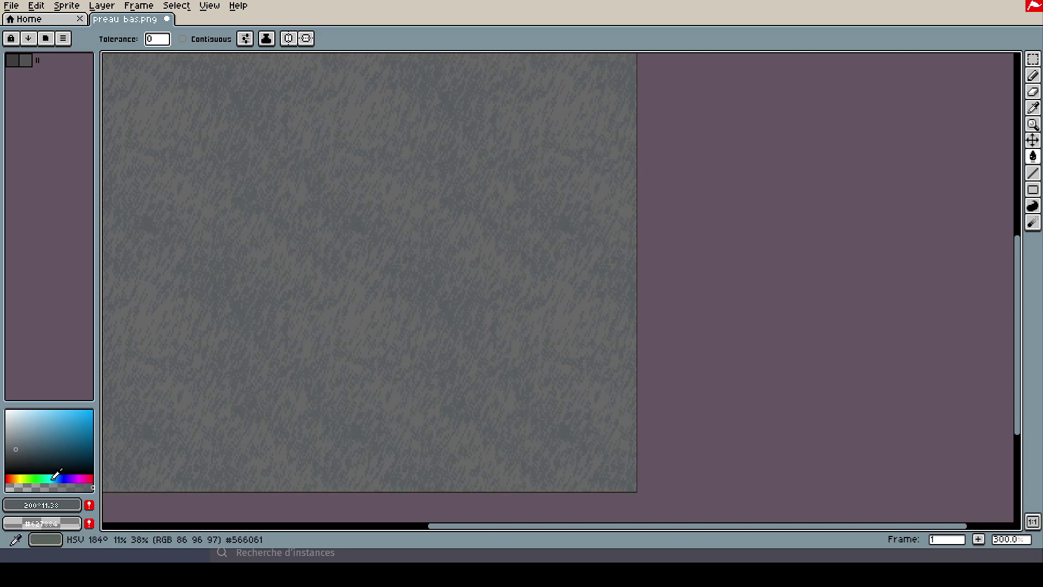
Try filling the lighter grey pixels with a pale blue of HSV 211°, 13%, 73%, and undo the fill.
{"action": "left_click_drag", "start_coordinate": [53, 478], "coordinate": [57, 478]}
{"action": "left_click_drag", "start_coordinate": [20, 439], "coordinate": [17, 427]}
{"action": "left_click", "coordinate": [341, 316]}
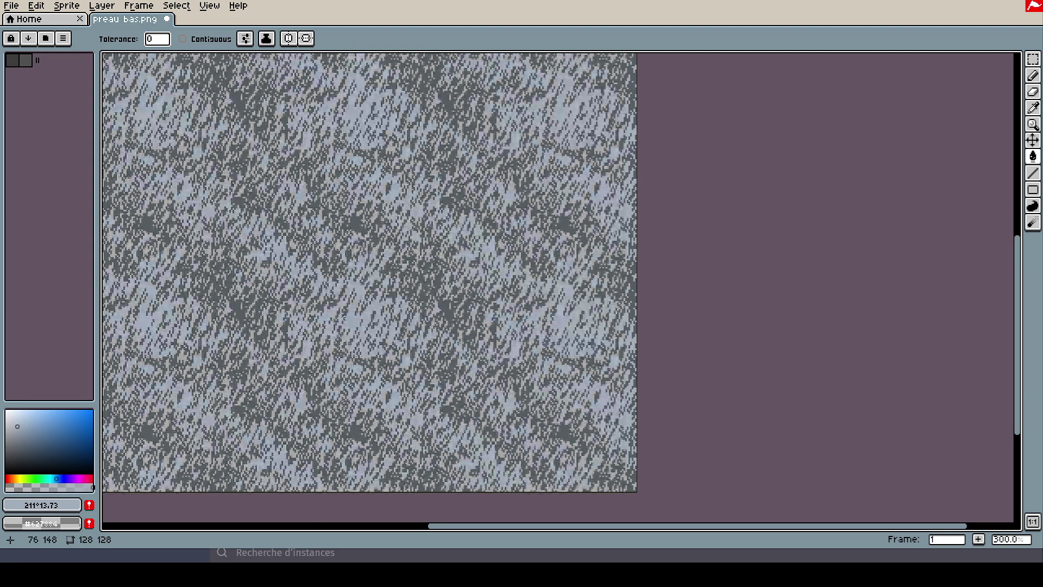
{"action": "key", "text": "ctrl+z"}
Sample the lighter grey, shift it to a blue-grey of HSV 204°, 14%, 43%, fill the lighter pixels with it and save preau bas.png.
{"action": "key", "text": "i"}
{"action": "left_click", "coordinate": [359, 311], "text": "alt"}
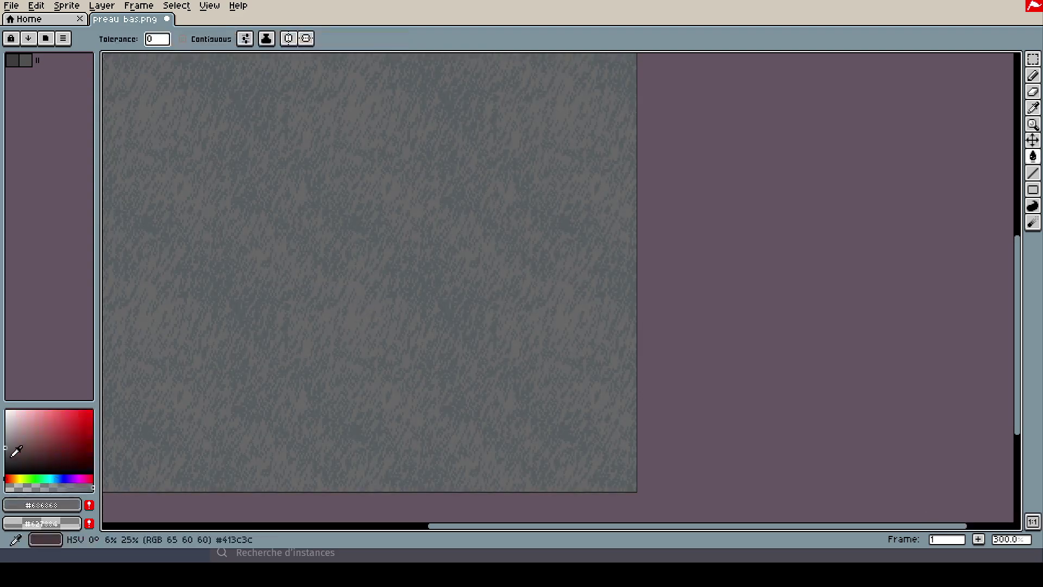
{"action": "key", "text": "g"}
{"action": "left_click", "coordinate": [55, 477]}
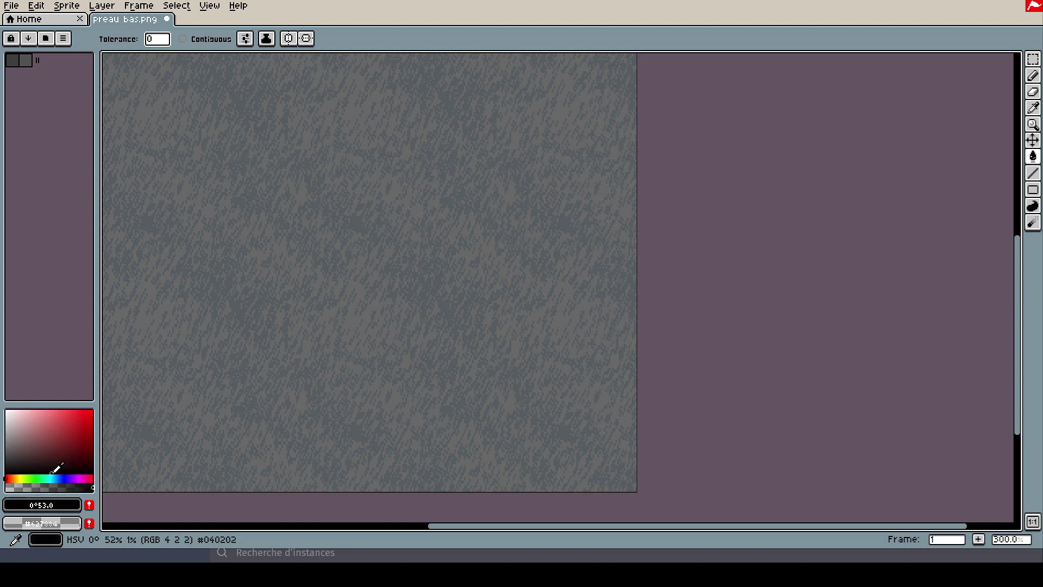
{"action": "left_click", "coordinate": [354, 311], "text": "alt"}
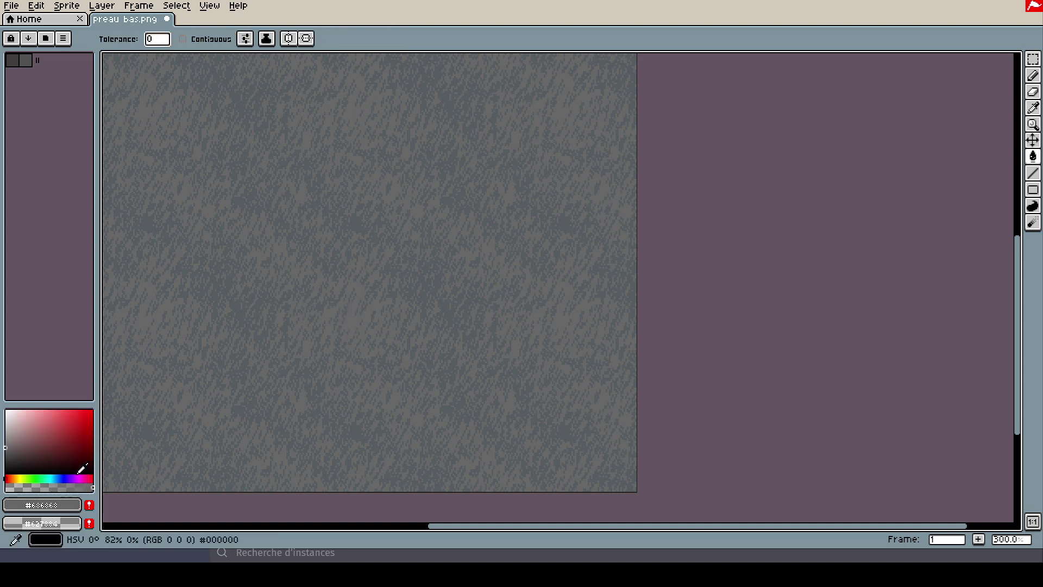
{"action": "left_click", "coordinate": [59, 477]}
{"action": "left_click", "coordinate": [56, 478]}
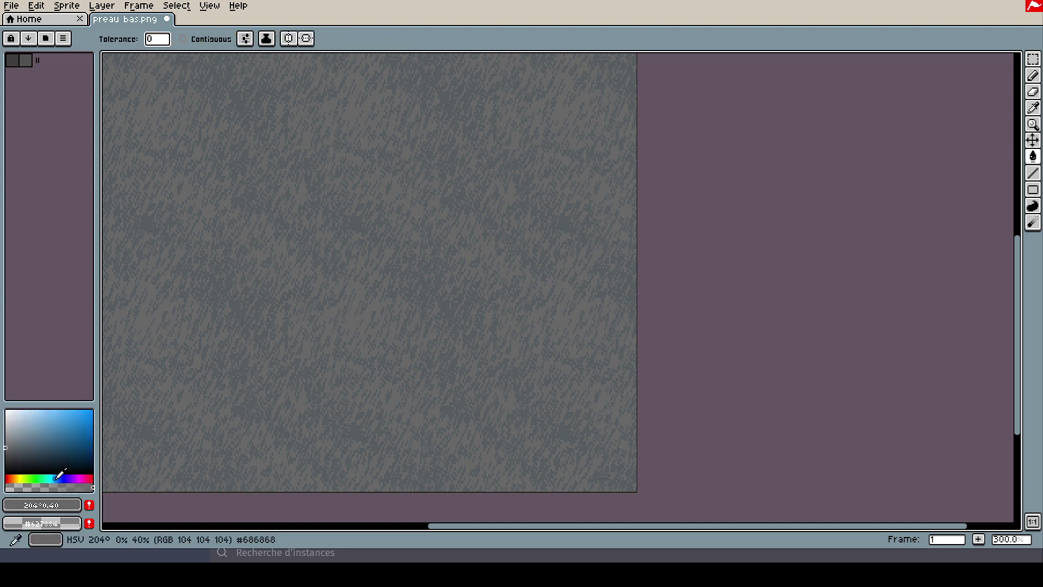
{"action": "left_click", "coordinate": [16, 425]}
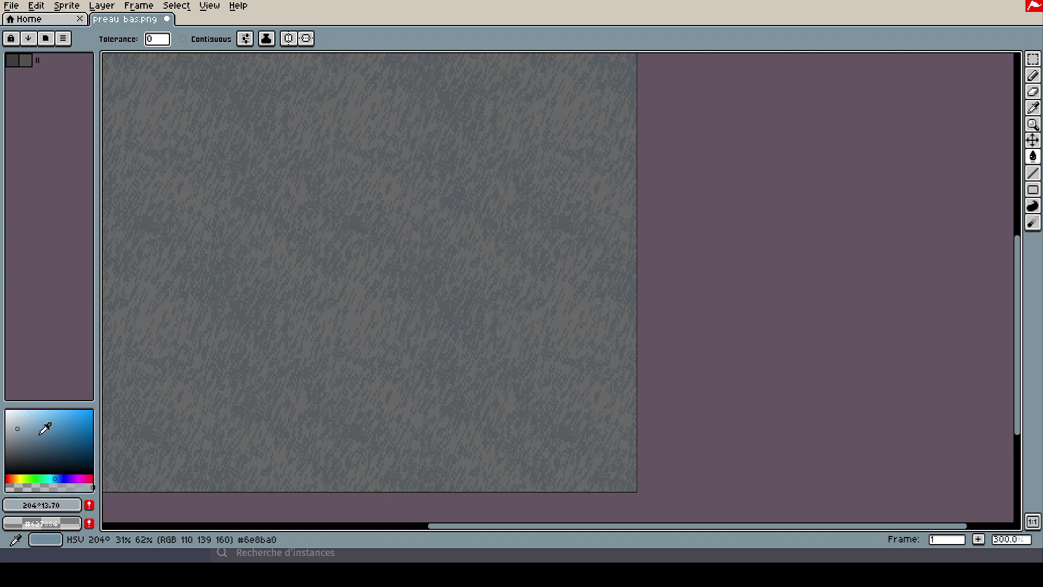
{"action": "left_click", "coordinate": [361, 317], "text": "alt"}
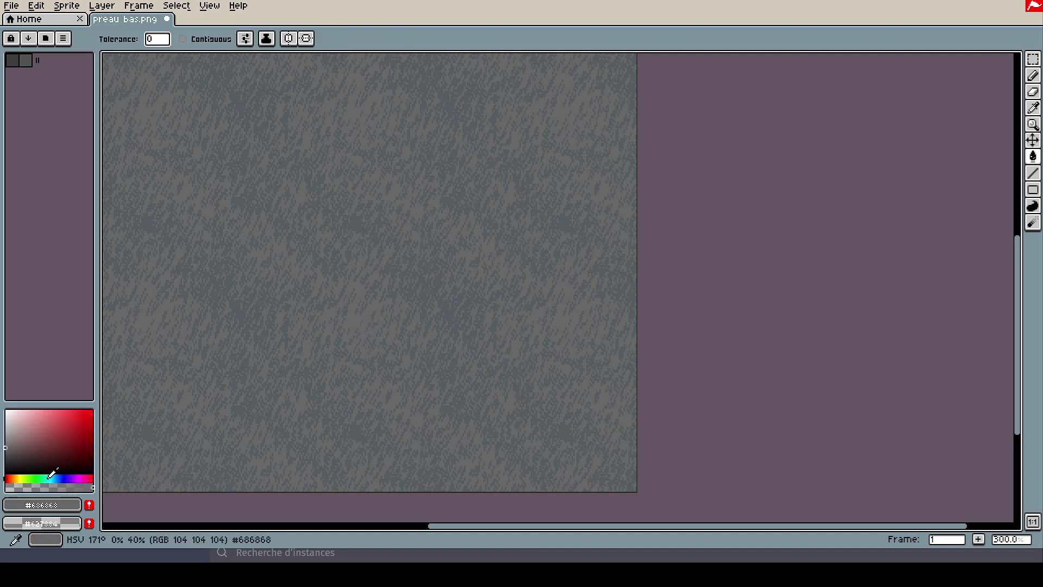
{"action": "left_click_drag", "start_coordinate": [50, 476], "coordinate": [56, 478]}
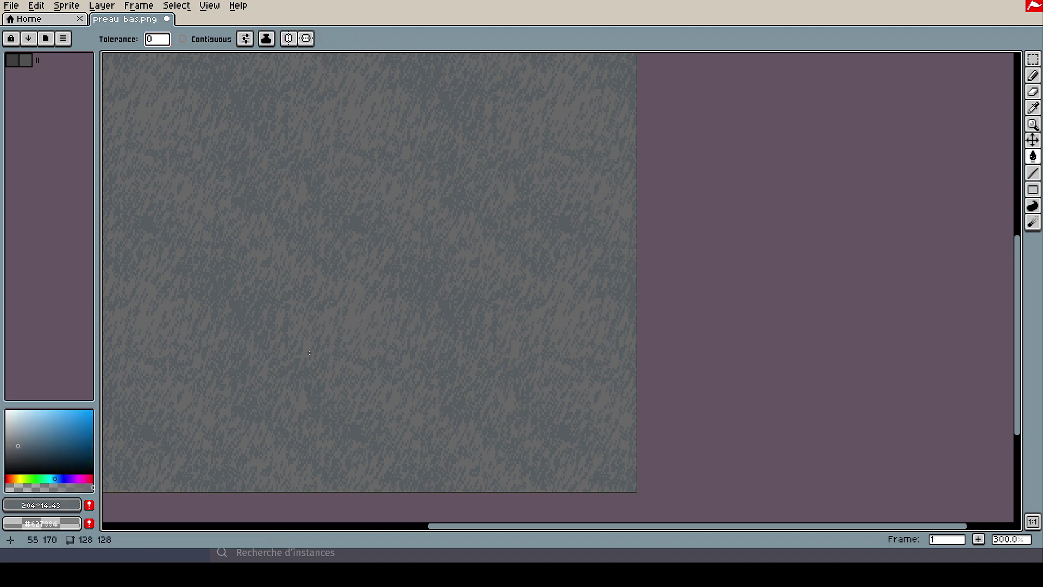
{"action": "scroll", "coordinate": [374, 325], "scroll_direction": "down", "scroll_amount": 1}
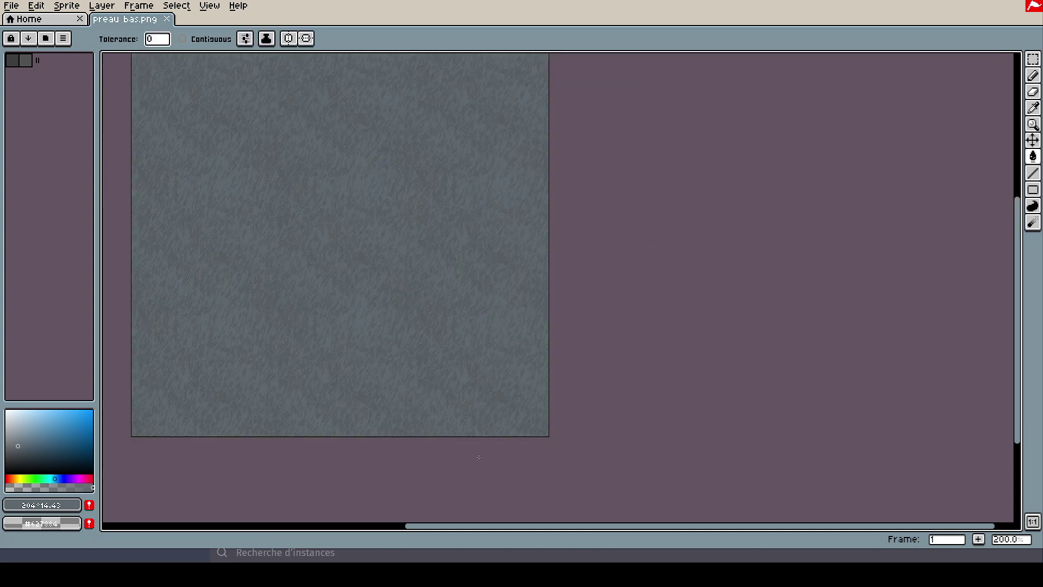
Switch to GDevelop and launch a preview of the game.
{"action": "left_click", "coordinate": [973, 7]}
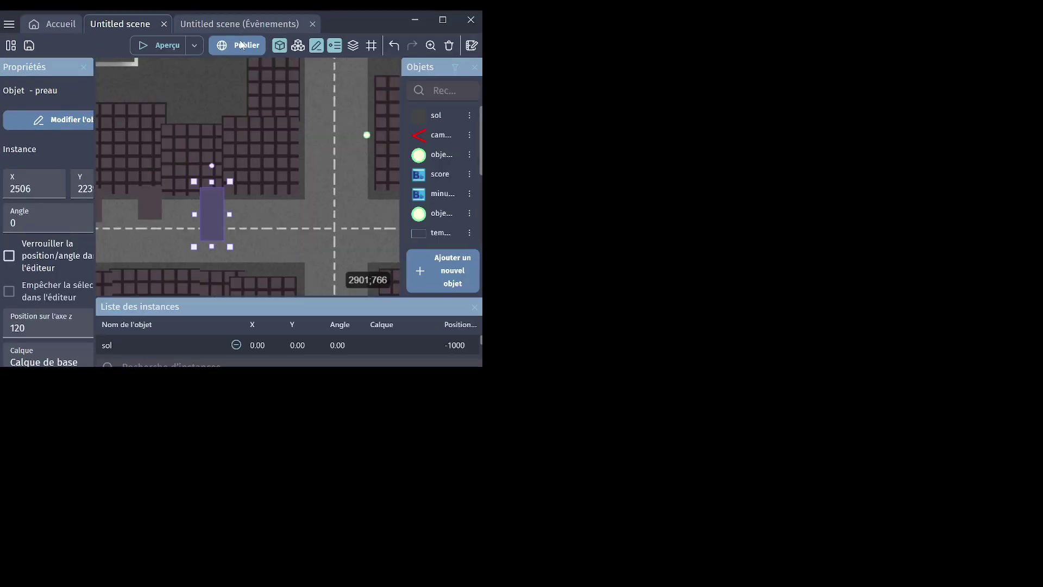
{"action": "left_click", "coordinate": [562, 34]}
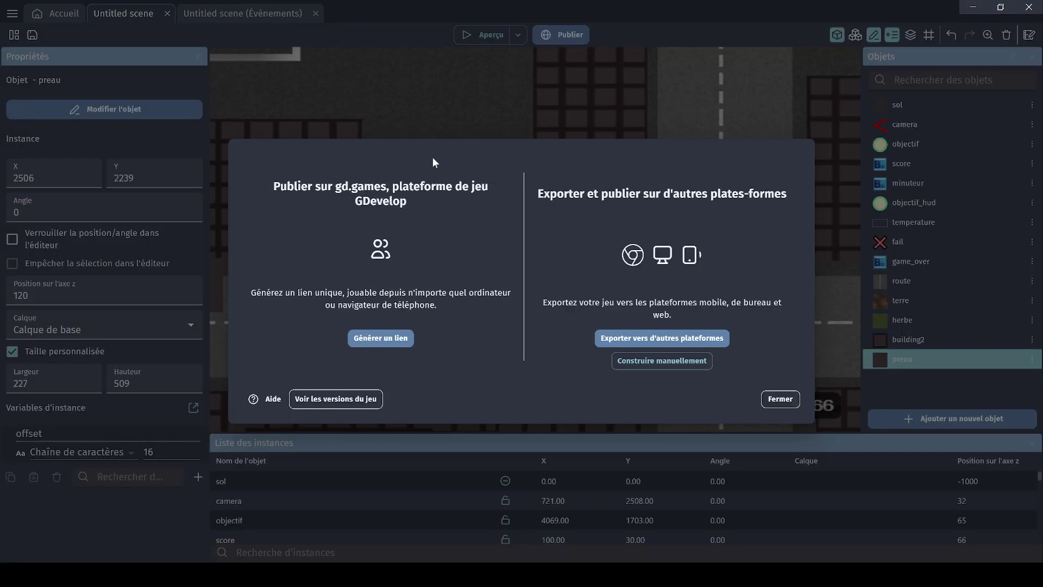
{"action": "left_click", "coordinate": [547, 90]}
{"action": "left_click", "coordinate": [483, 34]}
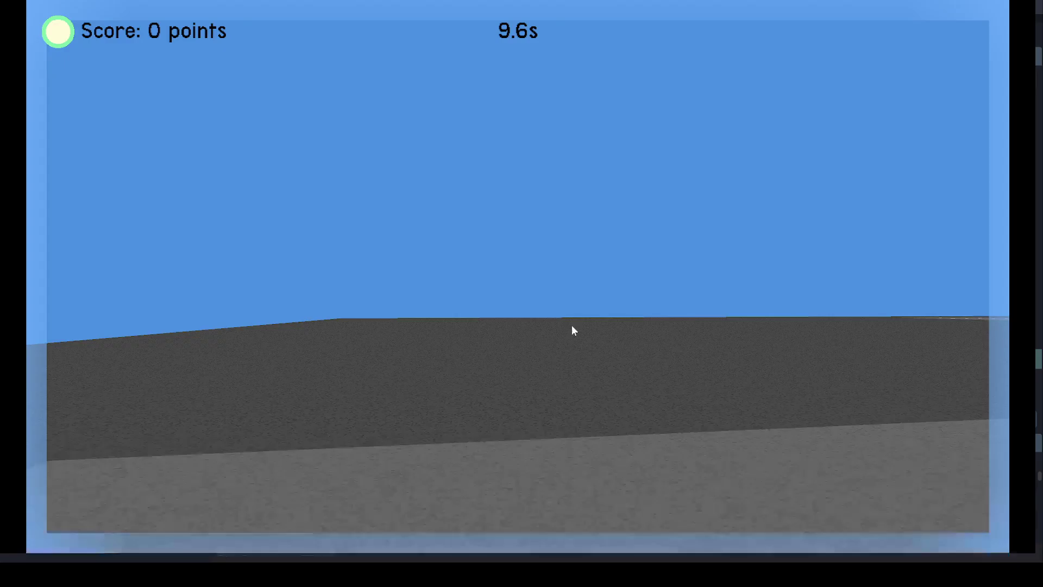
Move and jump around the streets and roofs to examine the blue-grey shelter texture from above and below, and close the preview.
{"action": "left_click", "coordinate": [572, 325]}
{"action": "key", "text": "z"}
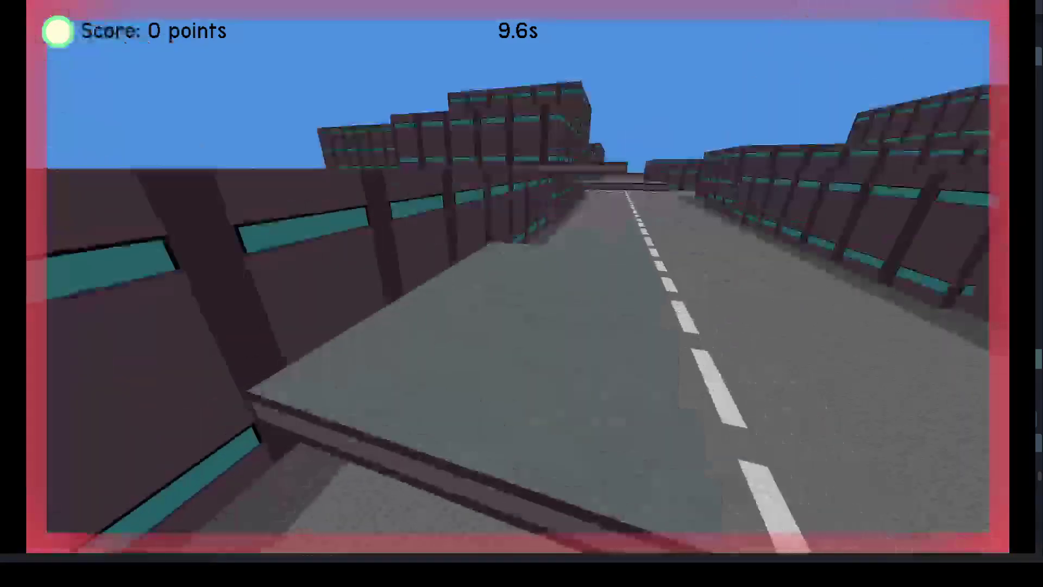
{"action": "key", "text": "s"}
{"action": "key", "text": "space"}
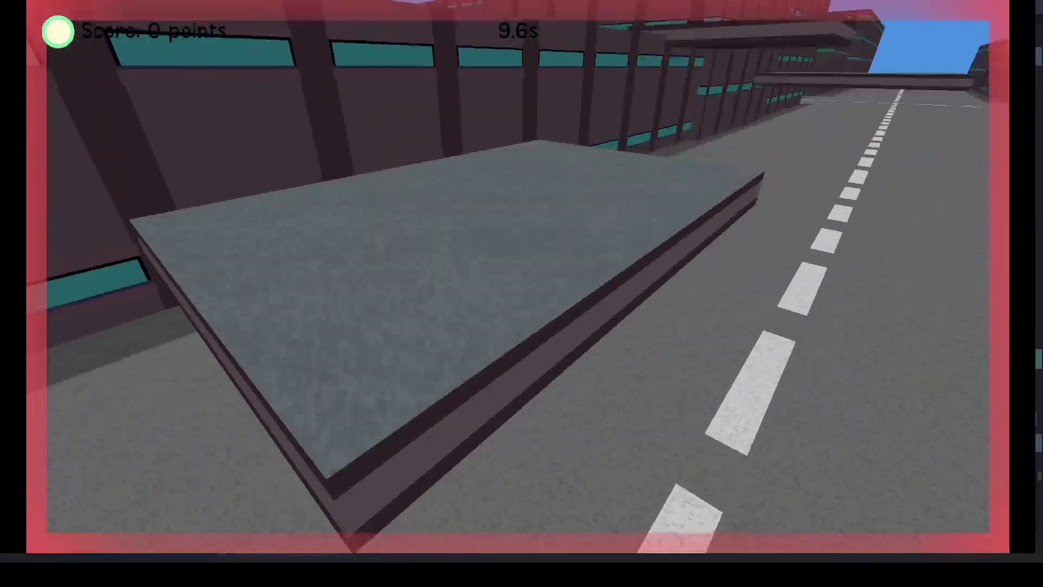
{"action": "key", "text": "space"}
{"action": "key", "text": "space"}
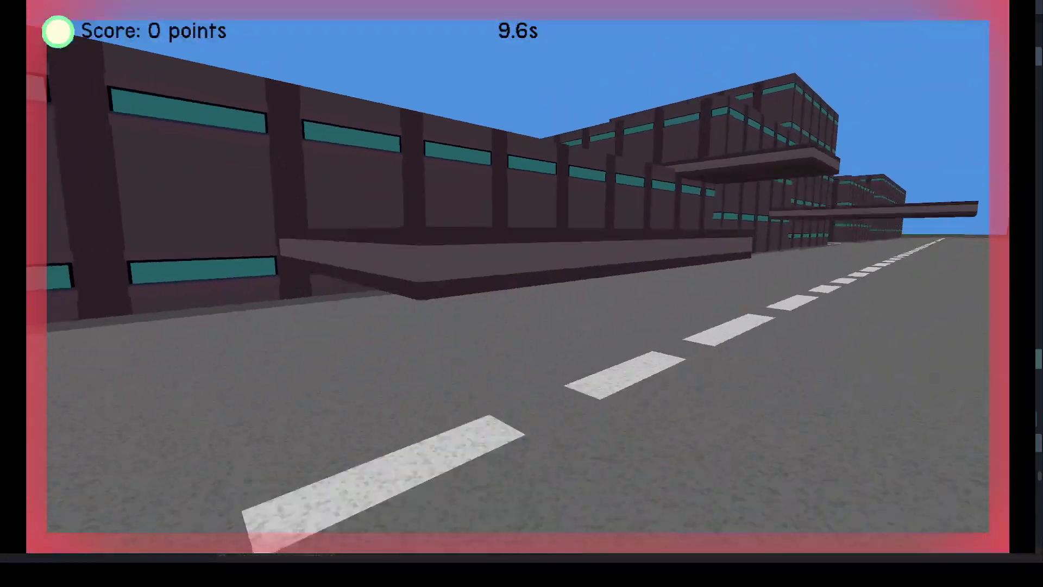
{"action": "key", "text": "space"}
{"action": "key", "text": "z"}
{"action": "key", "text": "space"}
{"action": "key", "text": "z"}
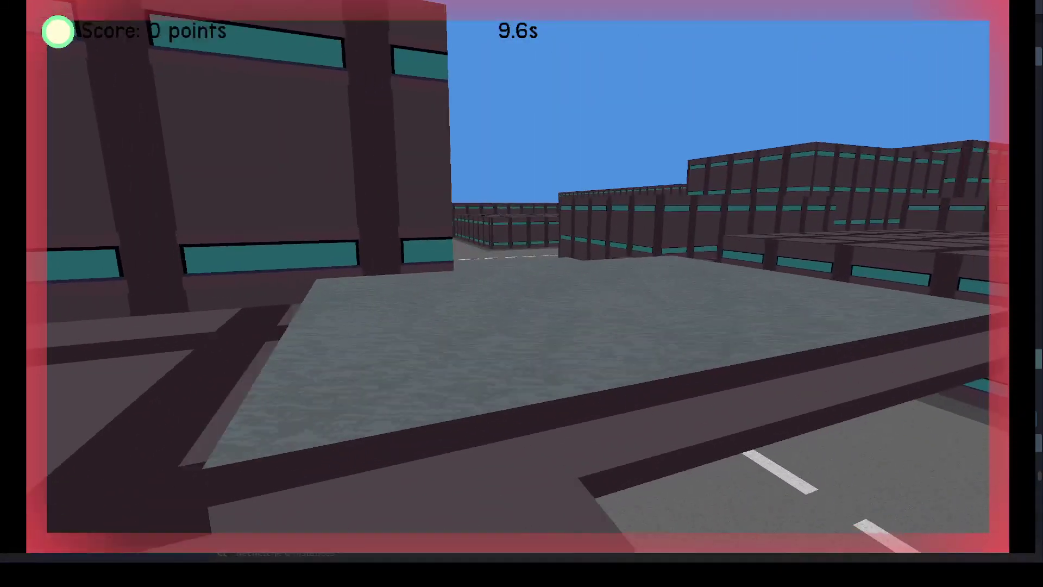
{"action": "key", "text": "z"}
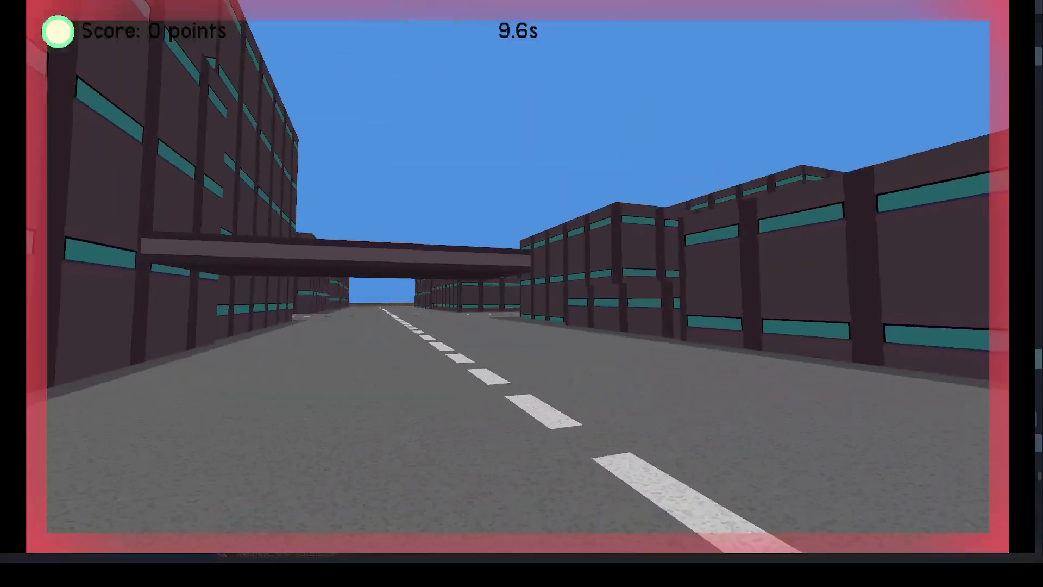
{"action": "key", "text": "space"}
{"action": "key", "text": "z"}
{"action": "key", "text": "space"}
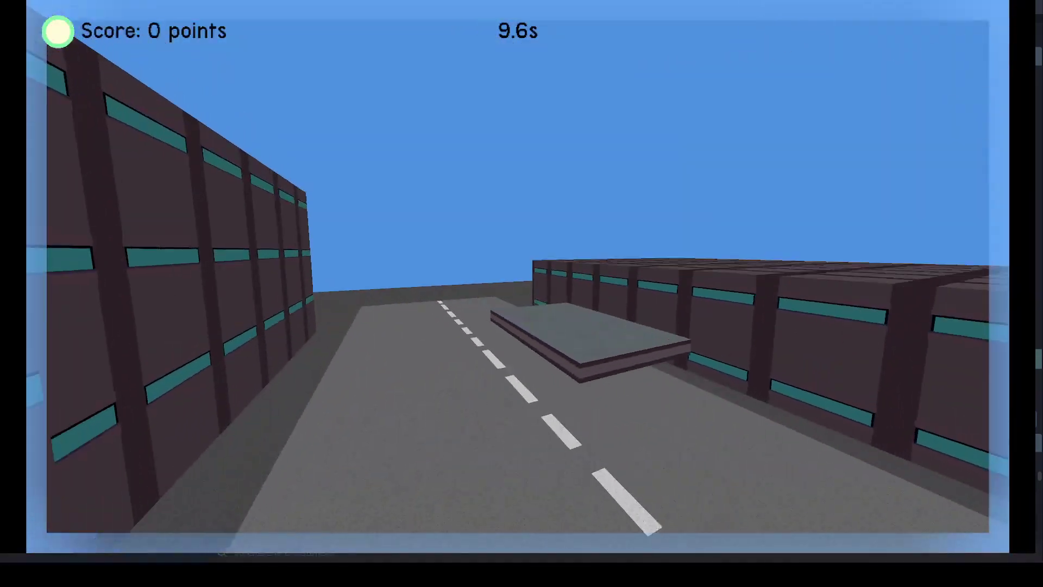
{"action": "key", "text": "space"}
{"action": "key", "text": "z"}
{"action": "key", "text": "space"}
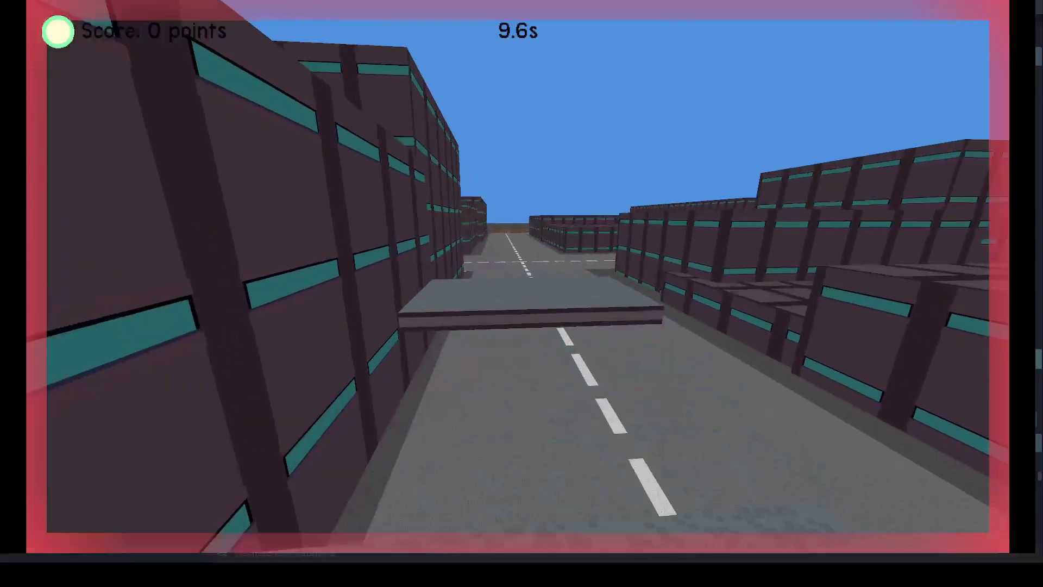
{"action": "key", "text": "space"}
{"action": "key", "text": "z"}
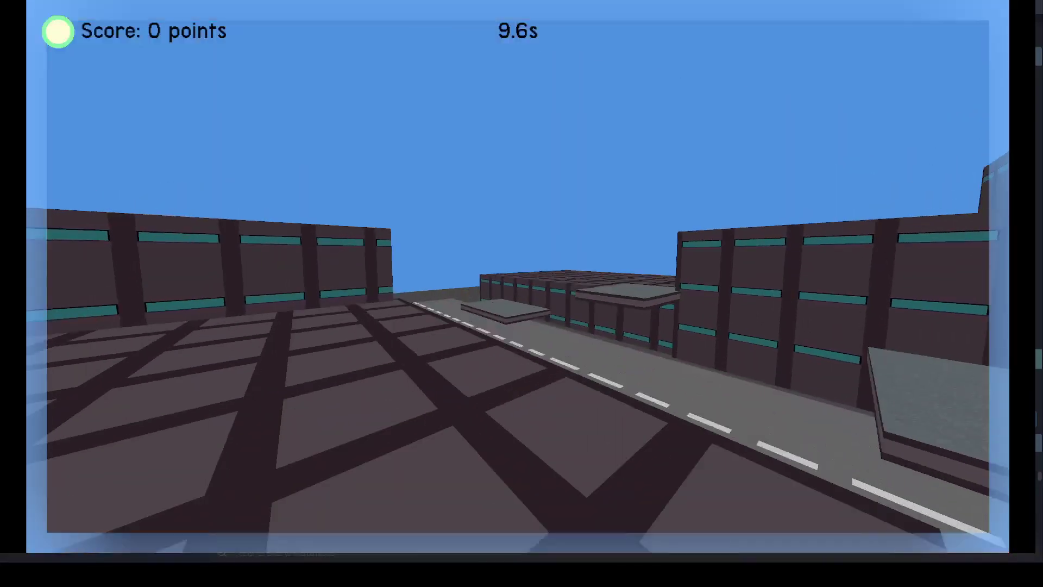
{"action": "key", "text": "space"}
{"action": "key", "text": "z"}
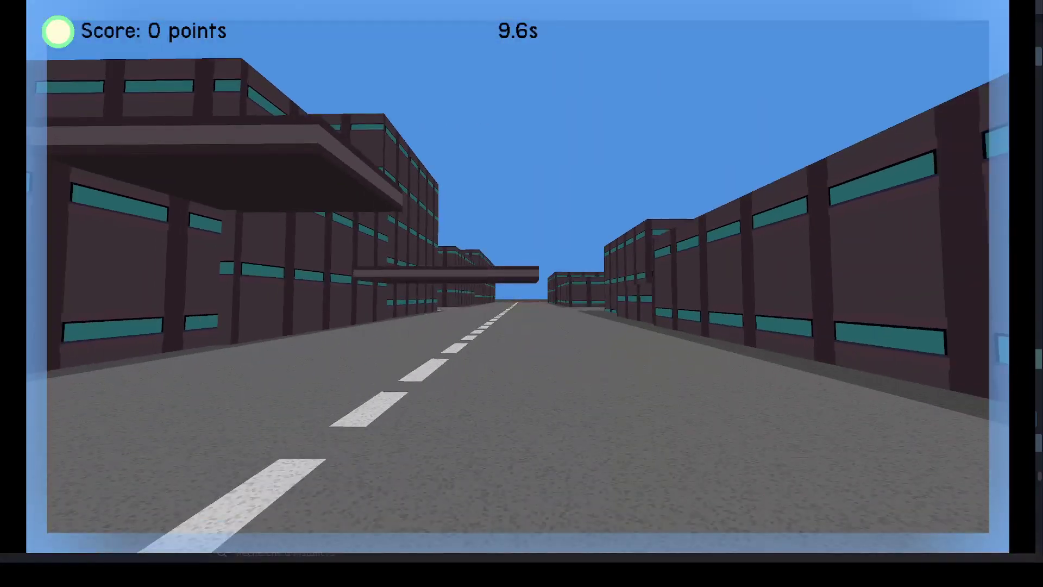
{"action": "key", "text": "z"}
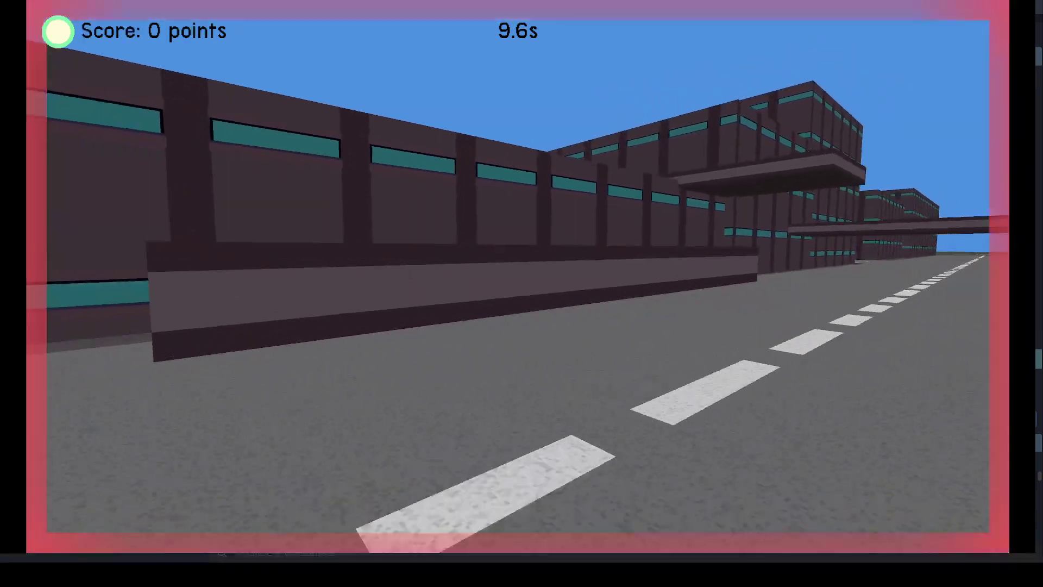
{"action": "key", "text": "space"}
{"action": "key", "text": "z"}
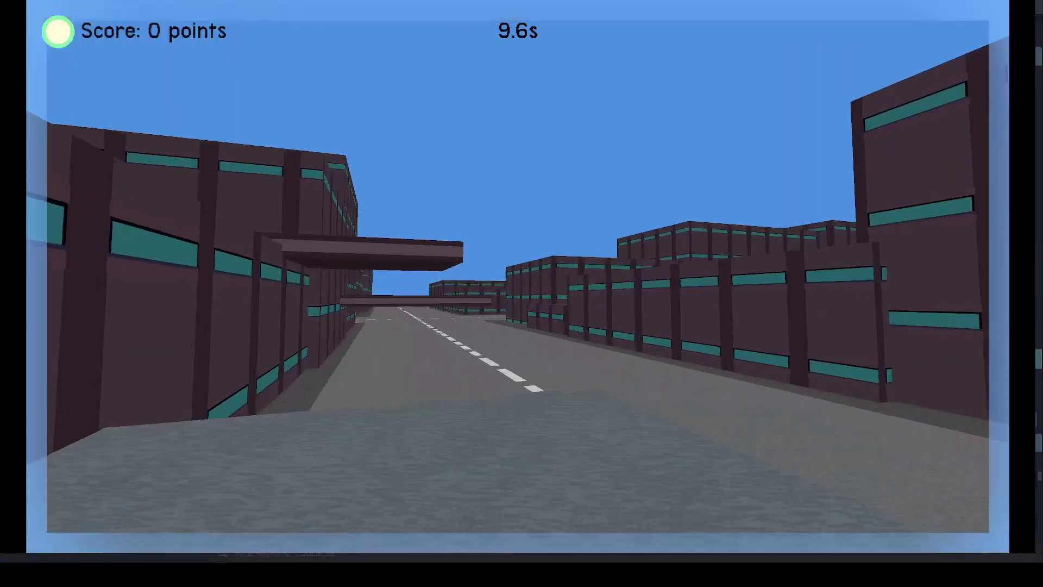
{"action": "key", "text": "d"}
{"action": "key", "text": "s"}
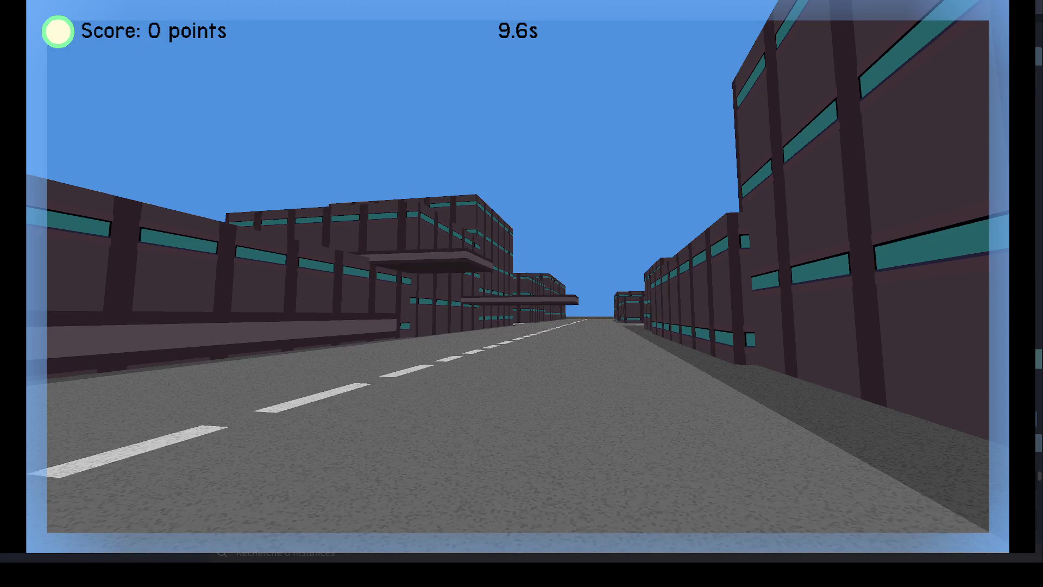
{"action": "key", "text": "Right"}
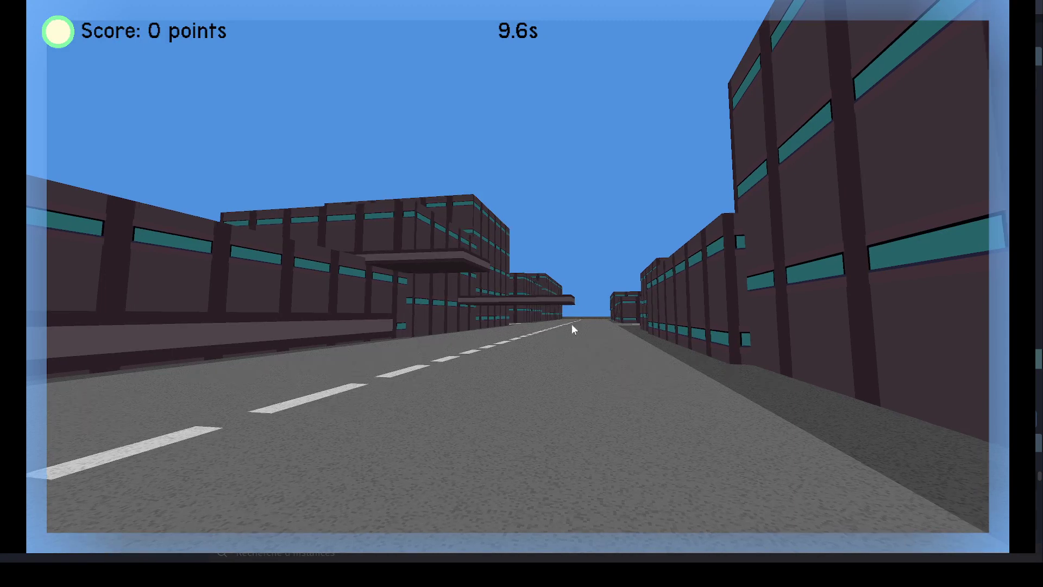
{"action": "key", "text": "alt+F4"}
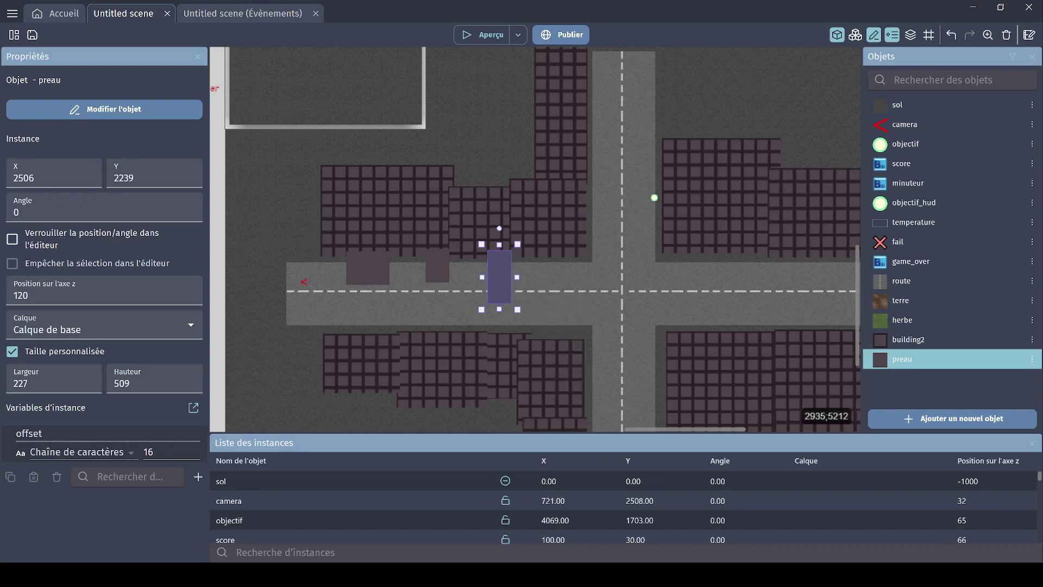